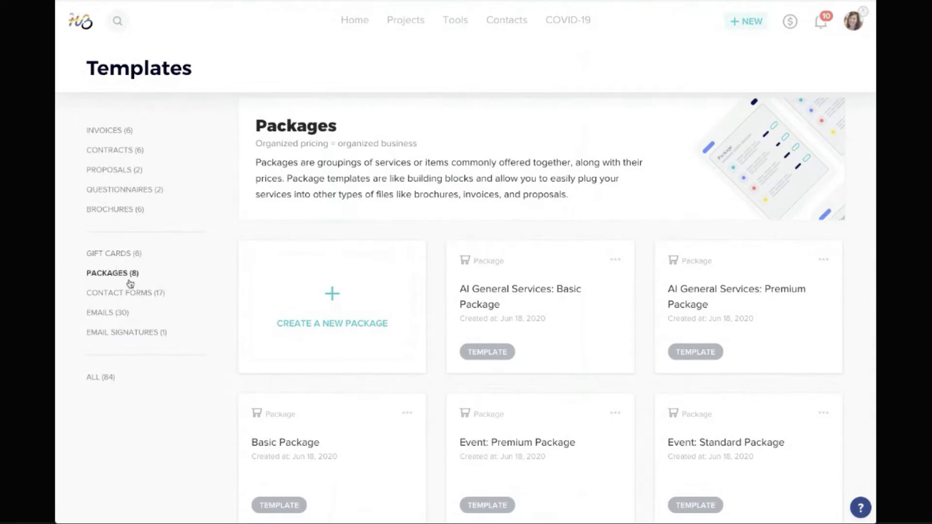
- Open the AI General Services: Basic Package template and examine its description and the included service items
click(585, 288)
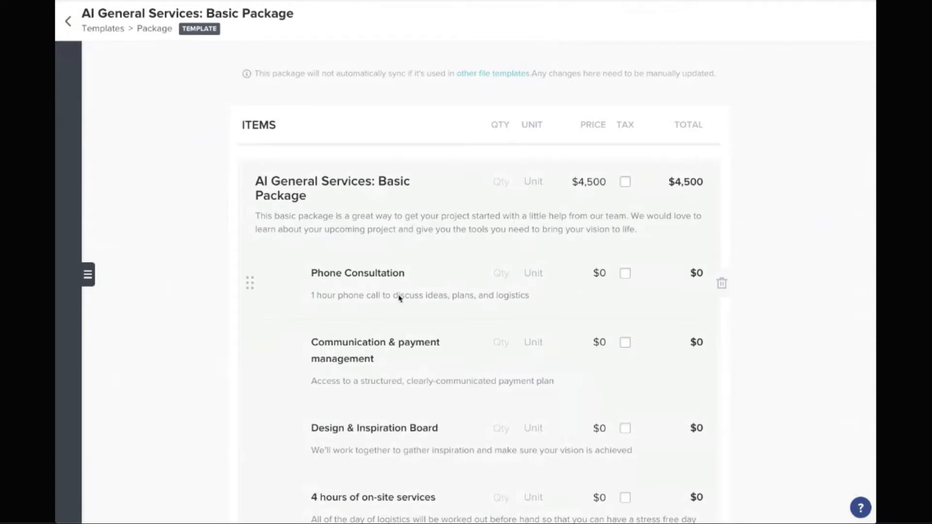
scroll(430, 216, down, 1)
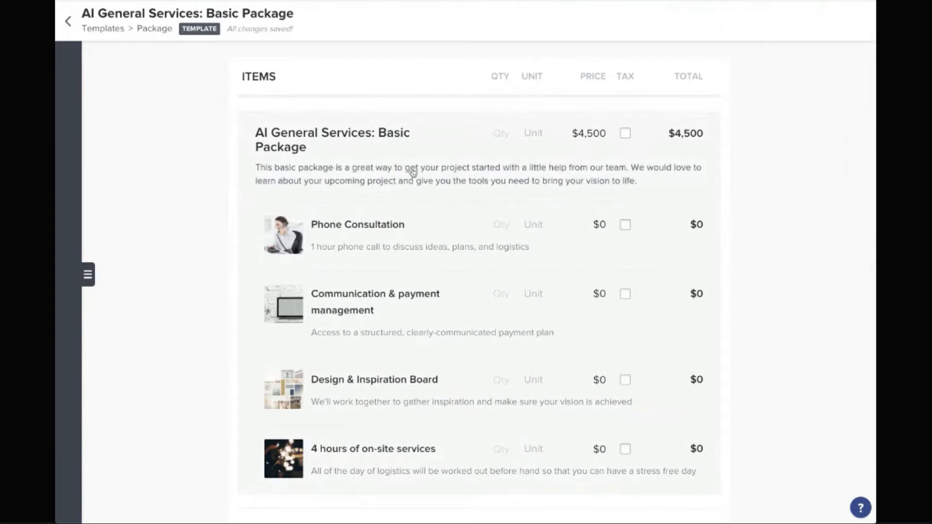
scroll(382, 248, down, 1)
scroll(383, 249, down, 1)
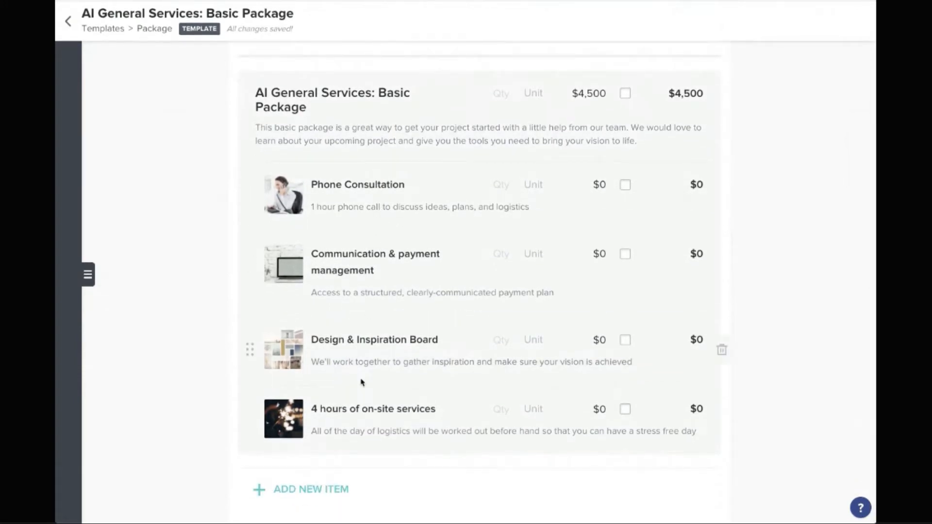
triple_click(478, 133)
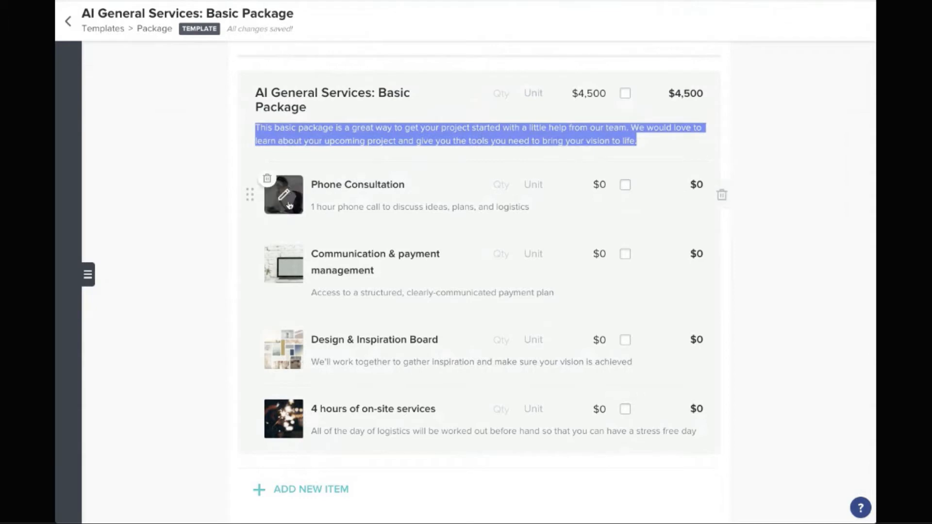
click(121, 333)
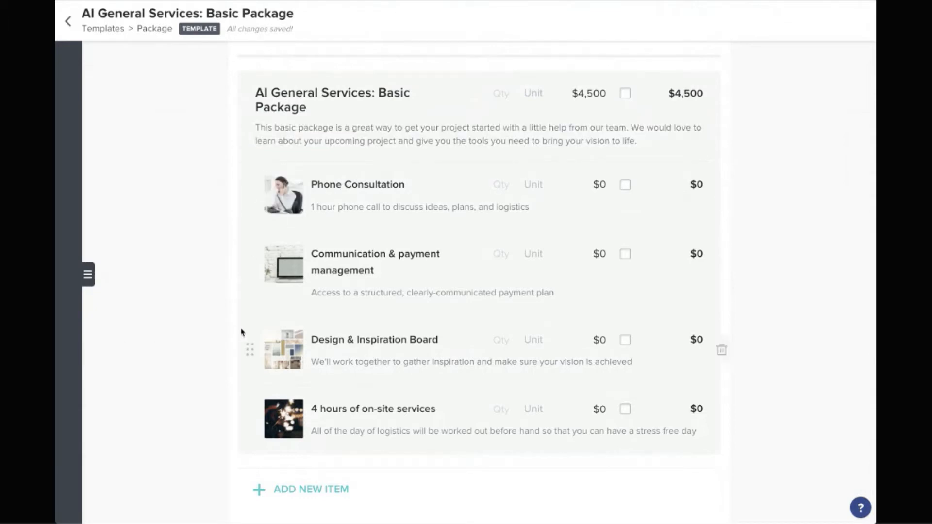
mouse_move(296, 276)
- Return to the template library and look through the templates for brochures
click(109, 31)
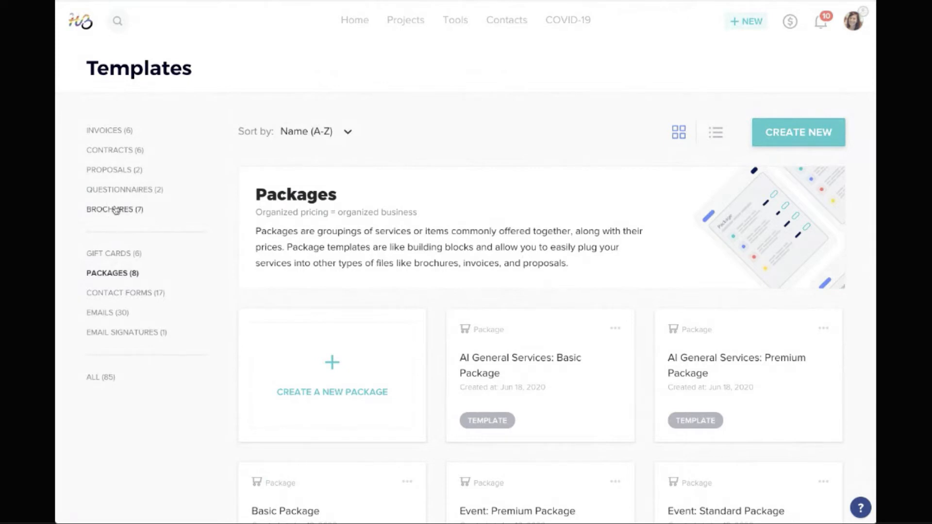
click(136, 212)
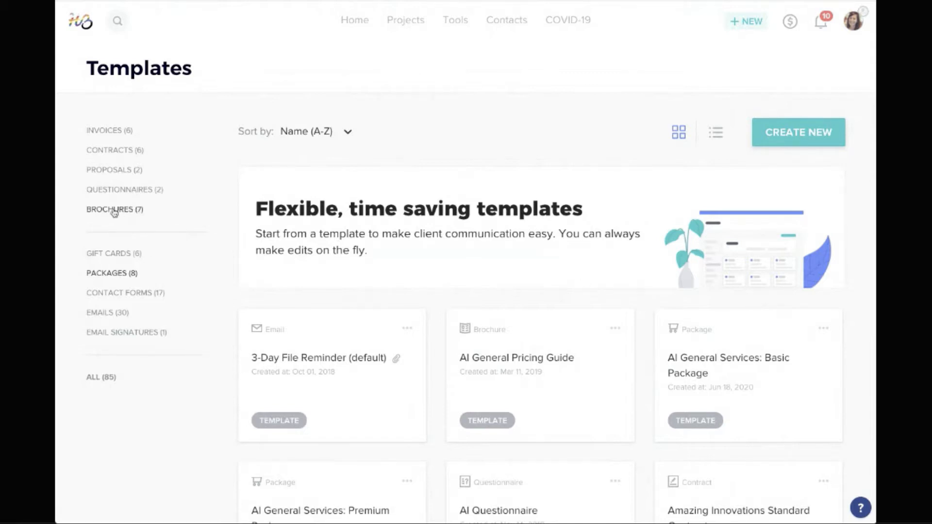
scroll(467, 262, down, 2)
scroll(469, 262, down, 1)
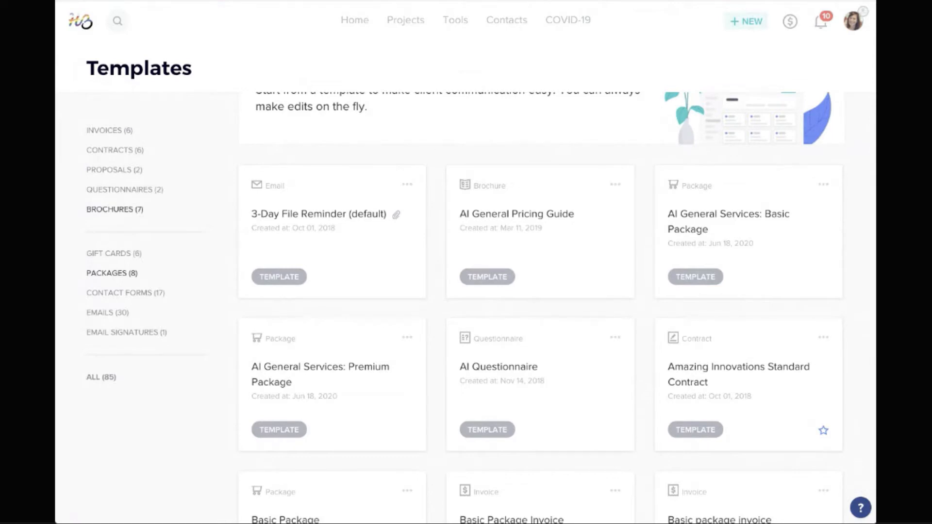
- Switch to the AI General Pricing Guide brochure template and examine its Header section
key(ctrl+Tab)
scroll(475, 102, up, 7)
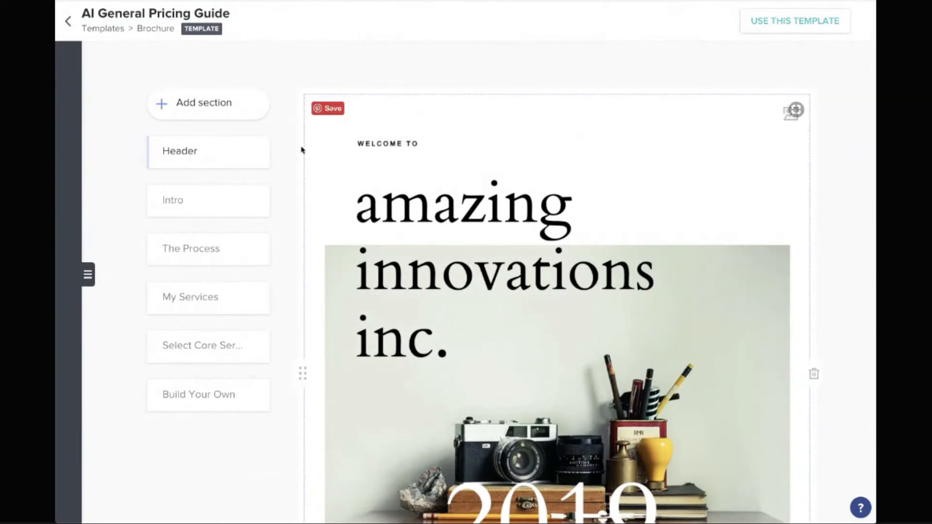
scroll(295, 118, down, 1)
scroll(287, 117, down, 3)
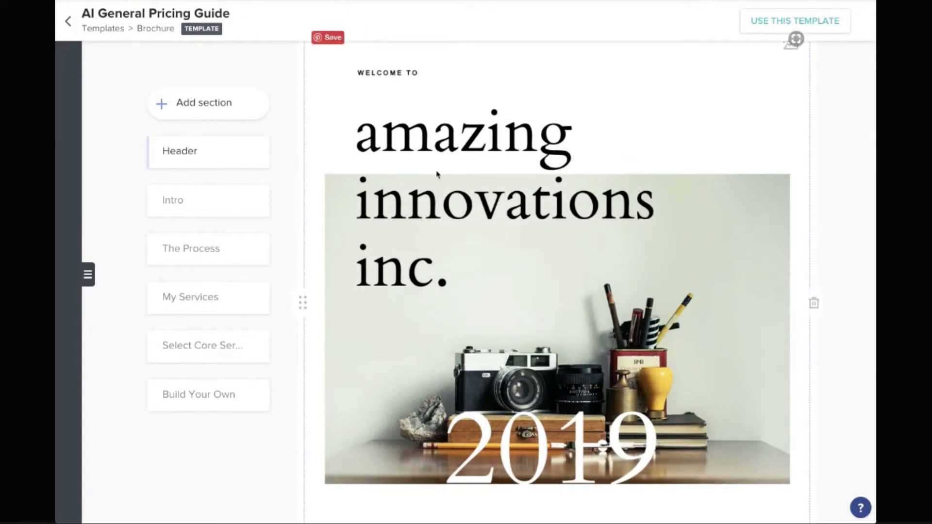
scroll(437, 175, up, 1)
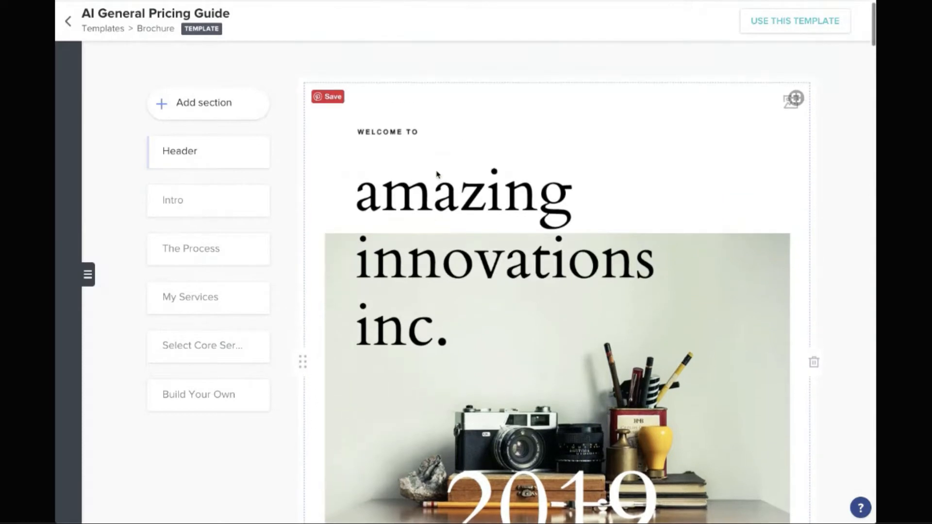
scroll(518, 241, down, 1)
scroll(558, 167, down, 3)
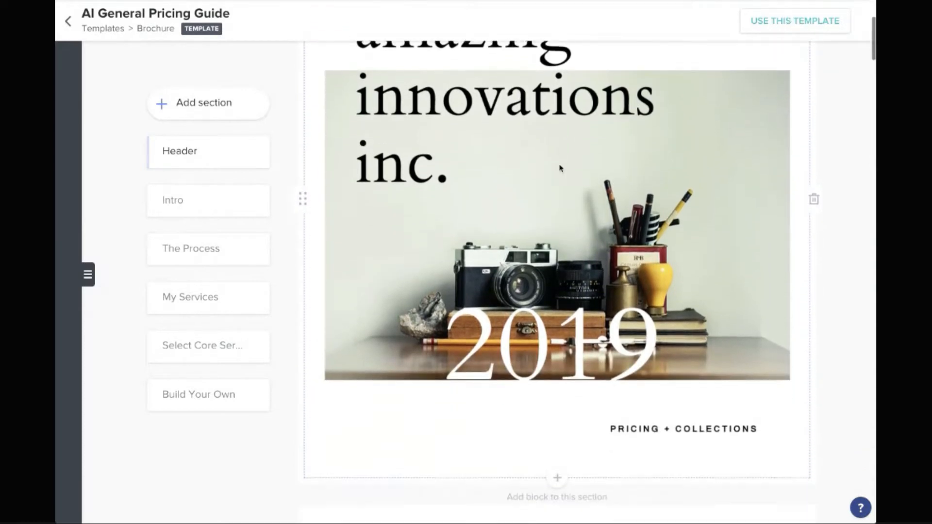
scroll(559, 168, up, 3)
scroll(559, 167, up, 1)
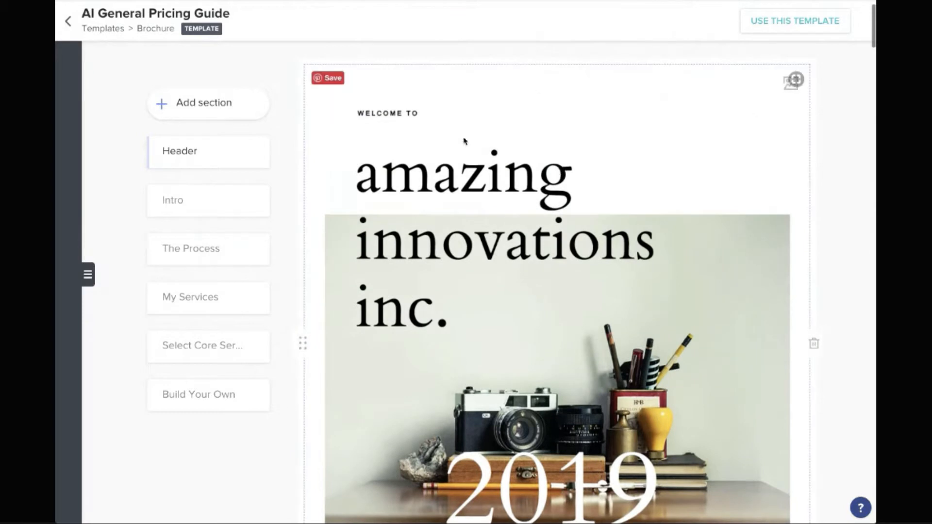
scroll(707, 346, down, 1)
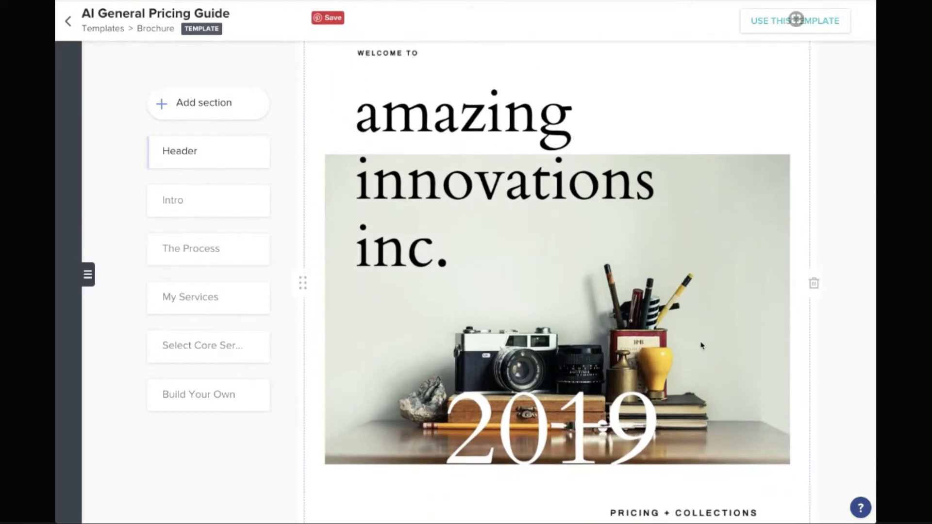
scroll(701, 345, down, 1)
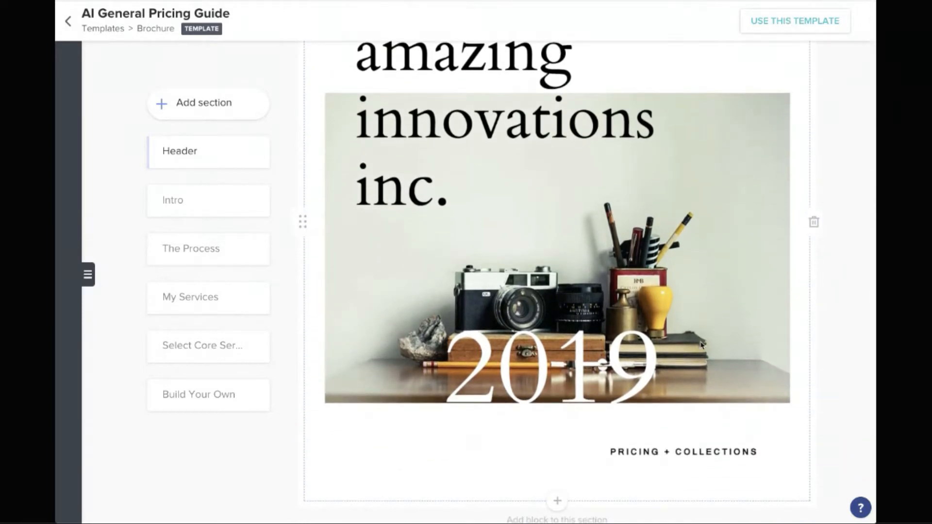
scroll(670, 324, down, 1)
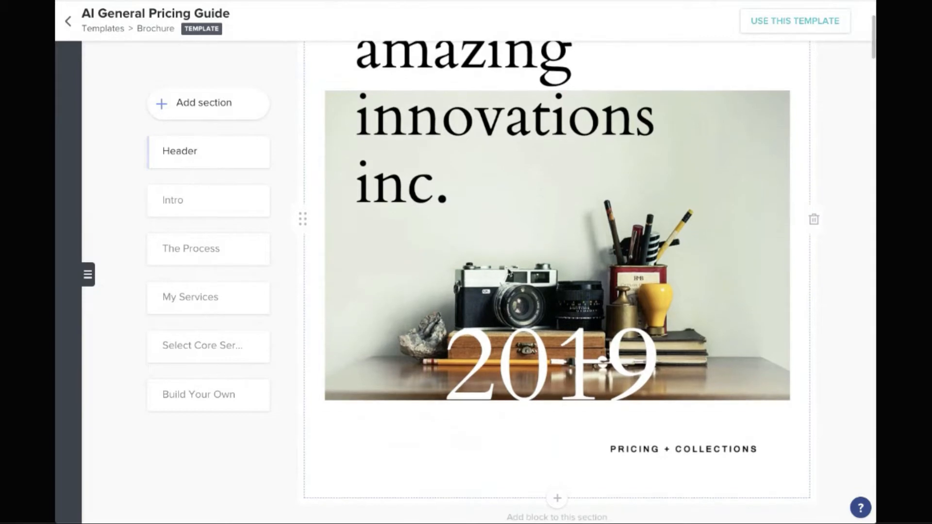
scroll(508, 273, up, 2)
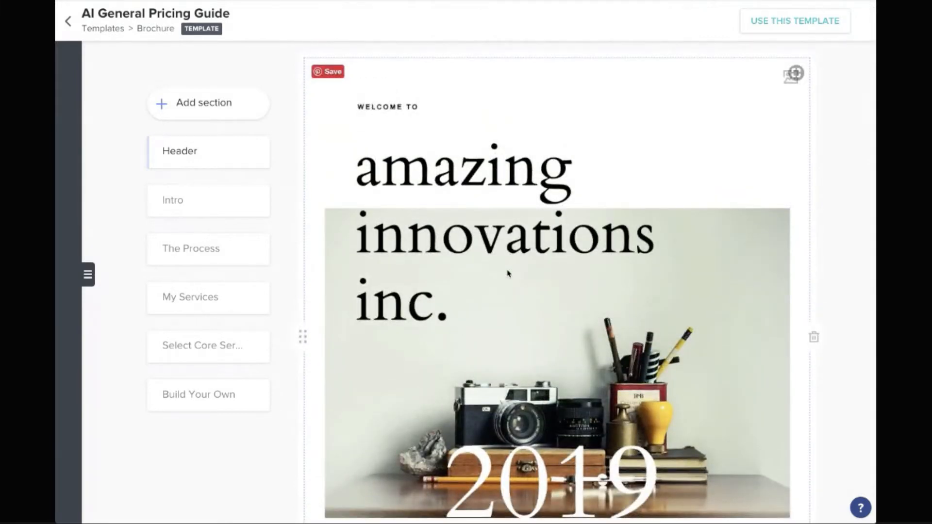
- Examine the brochure's Intro section and display the block types that can be added below the welcome text
scroll(508, 273, down, 9)
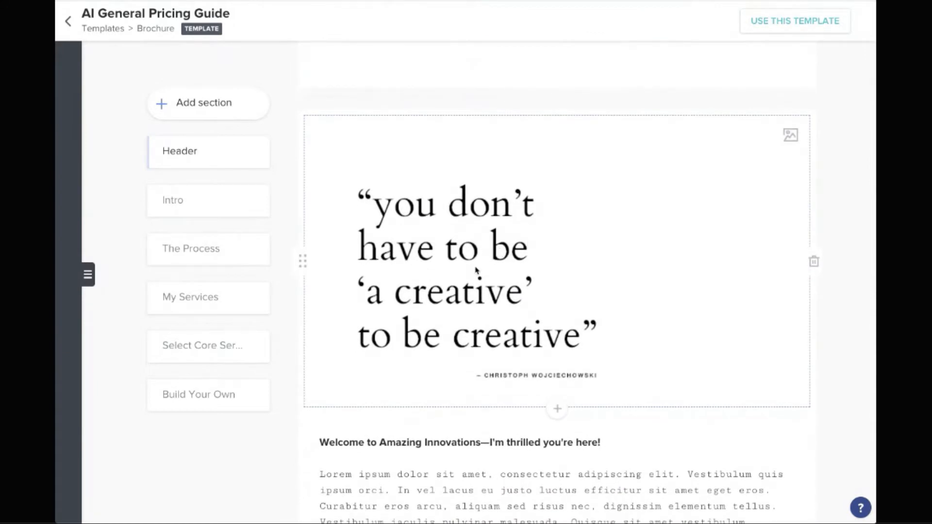
scroll(475, 270, down, 1)
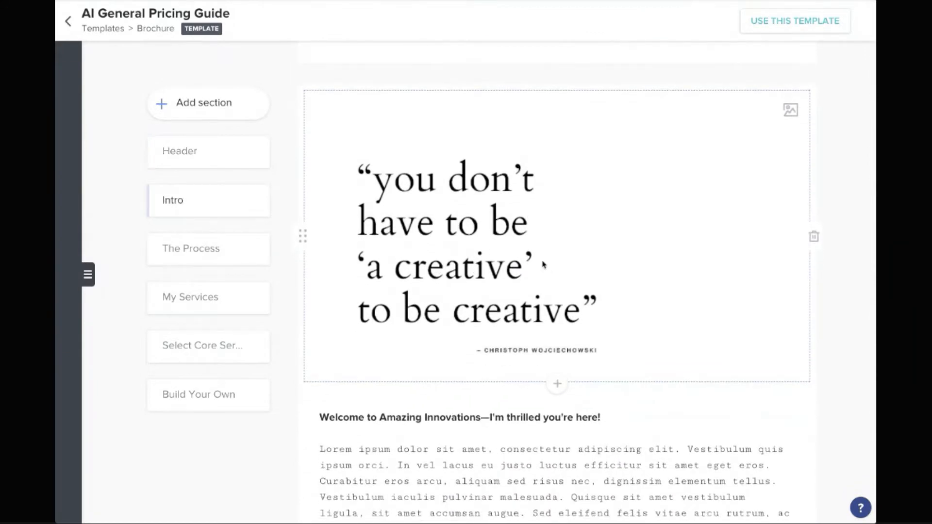
scroll(485, 253, down, 5)
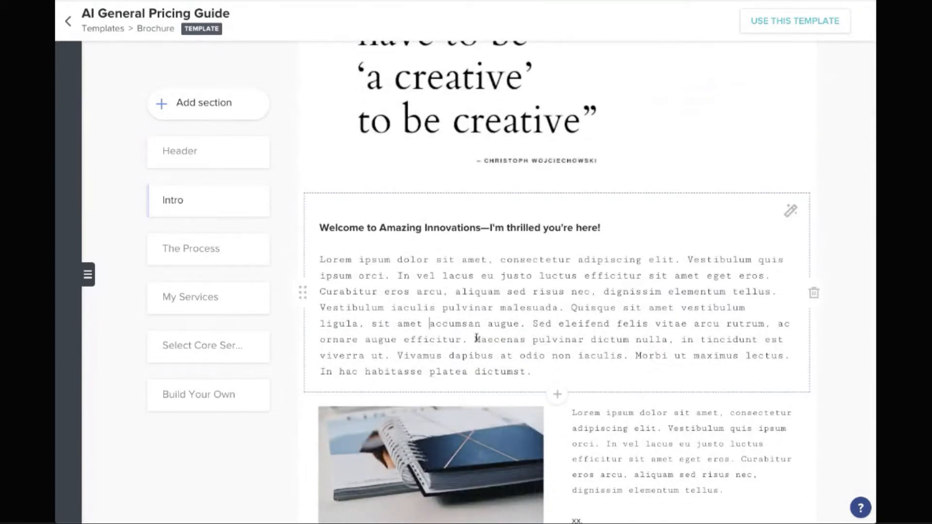
click(557, 390)
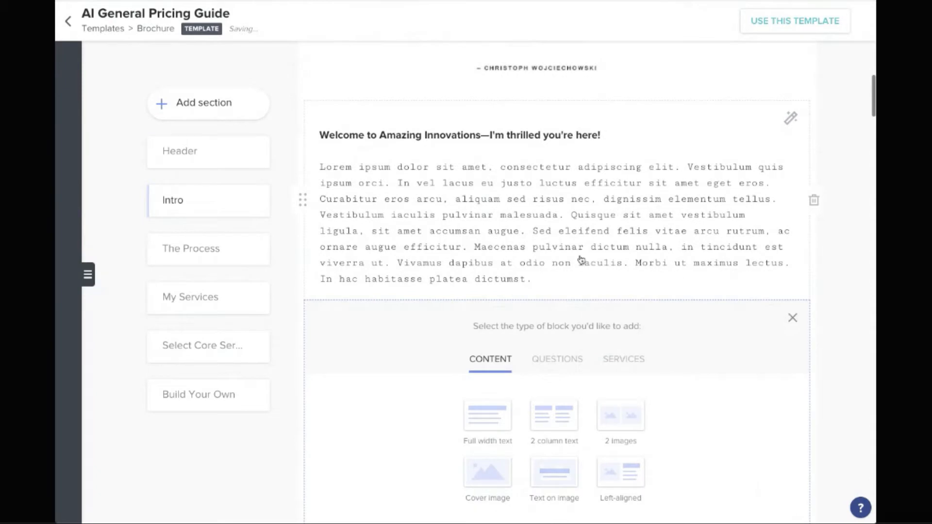
scroll(583, 258, down, 8)
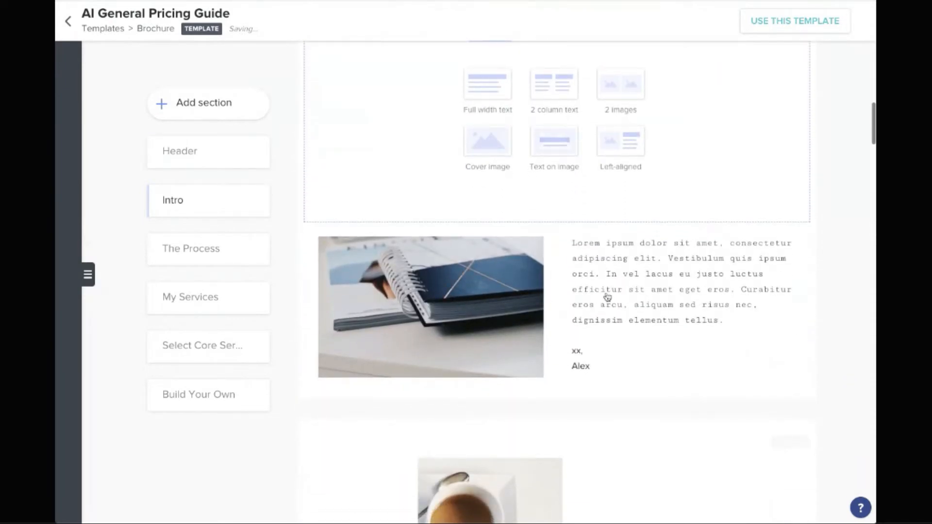
- Examine the brochure's The Process and My Services sections, including the process text and the service images
scroll(614, 297, down, 6)
scroll(614, 296, down, 15)
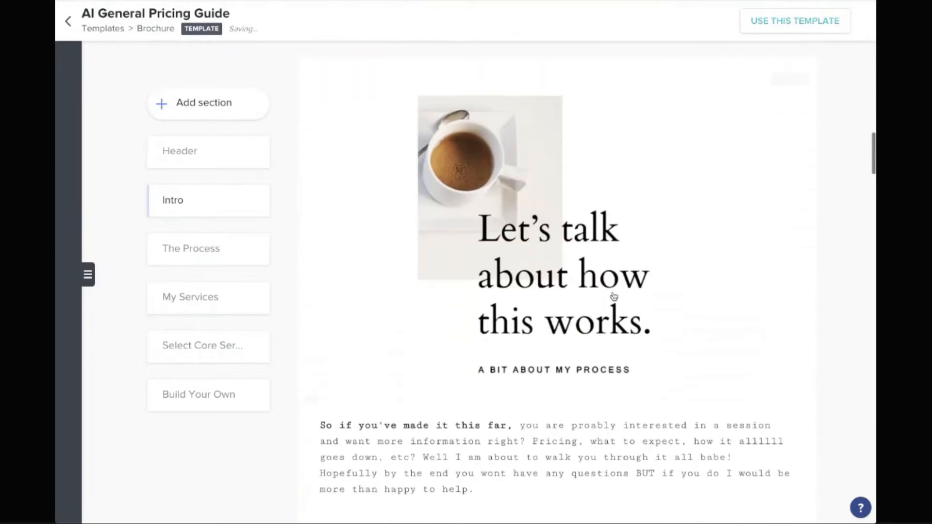
scroll(612, 293, down, 12)
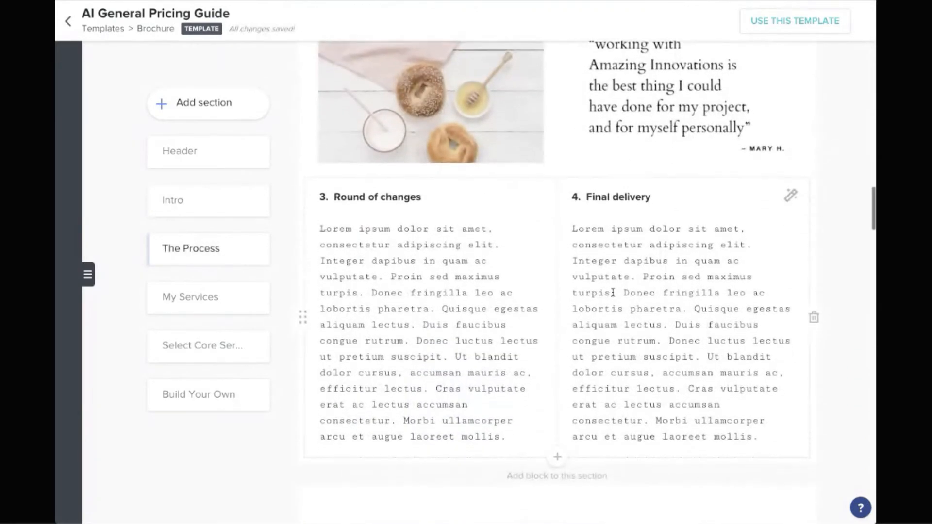
scroll(613, 294, down, 2)
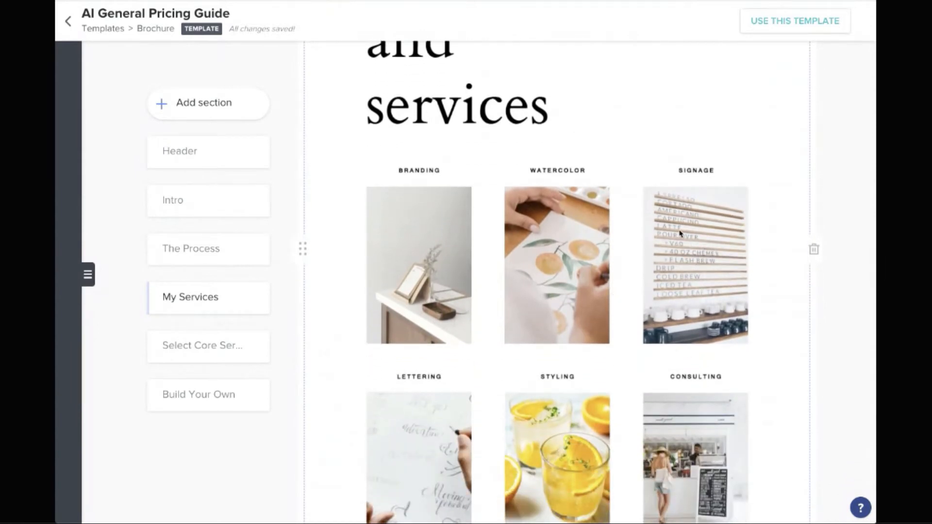
scroll(679, 233, down, 9)
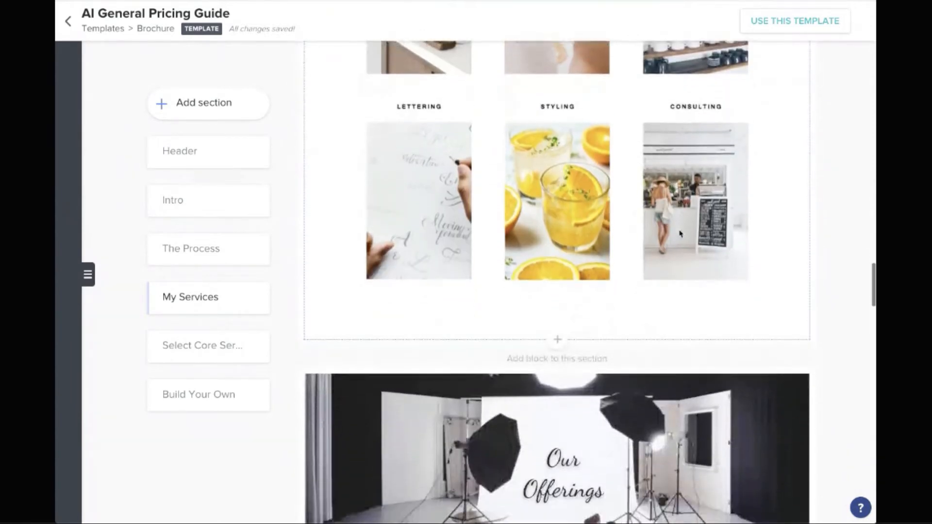
- Examine the Our Offerings cover and the packages listed in the brochure's core services section
scroll(680, 233, down, 2)
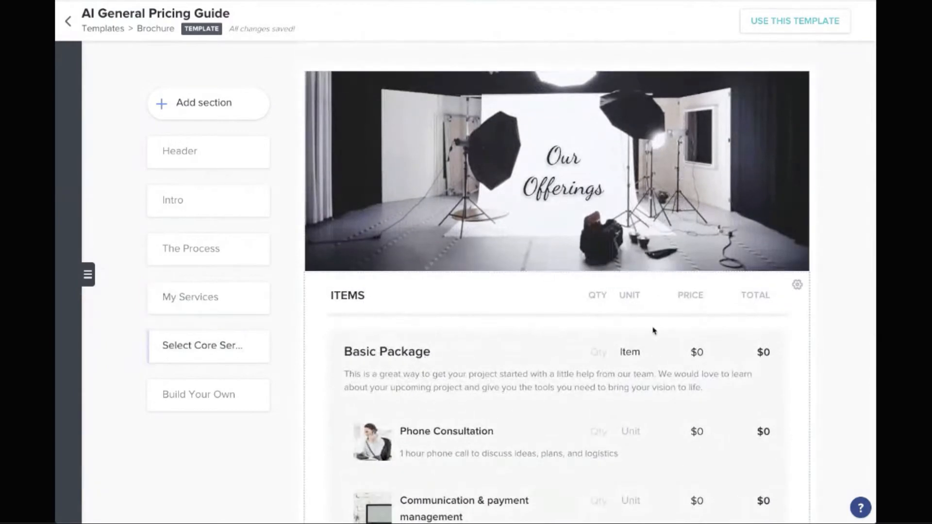
scroll(642, 328, down, 2)
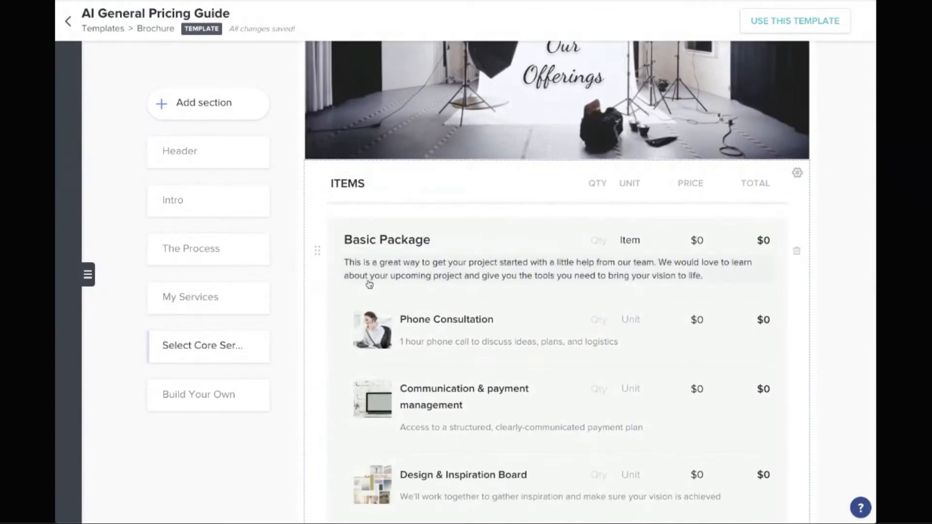
scroll(368, 280, down, 2)
scroll(430, 207, down, 2)
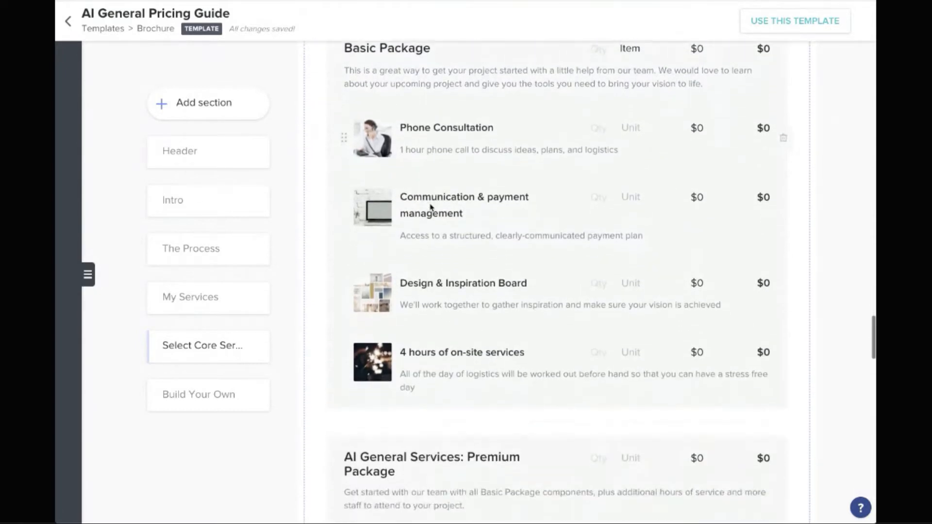
scroll(431, 208, down, 3)
scroll(429, 309, down, 3)
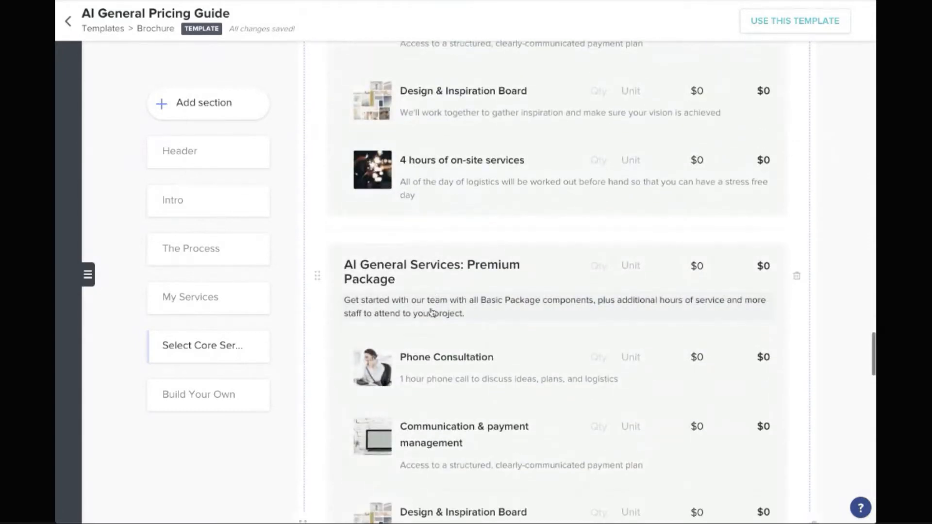
scroll(432, 311, down, 3)
scroll(432, 311, down, 10)
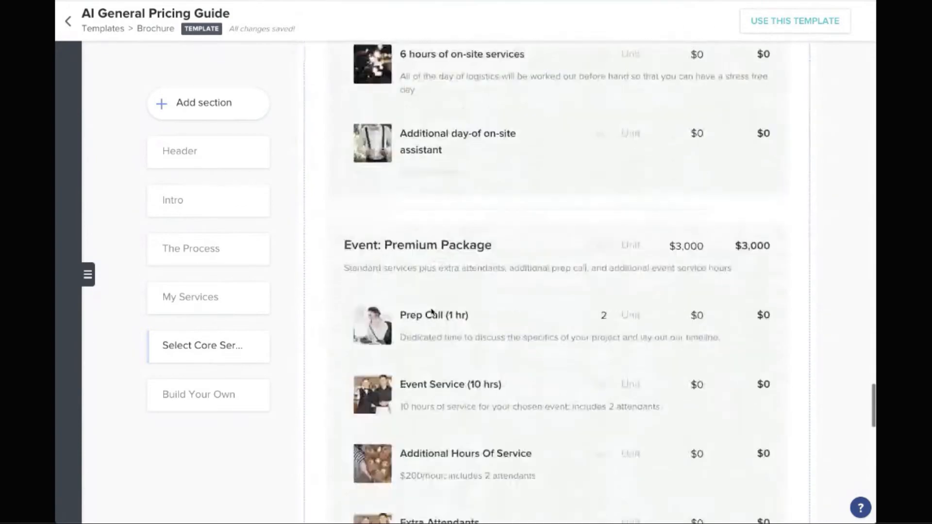
scroll(432, 311, down, 8)
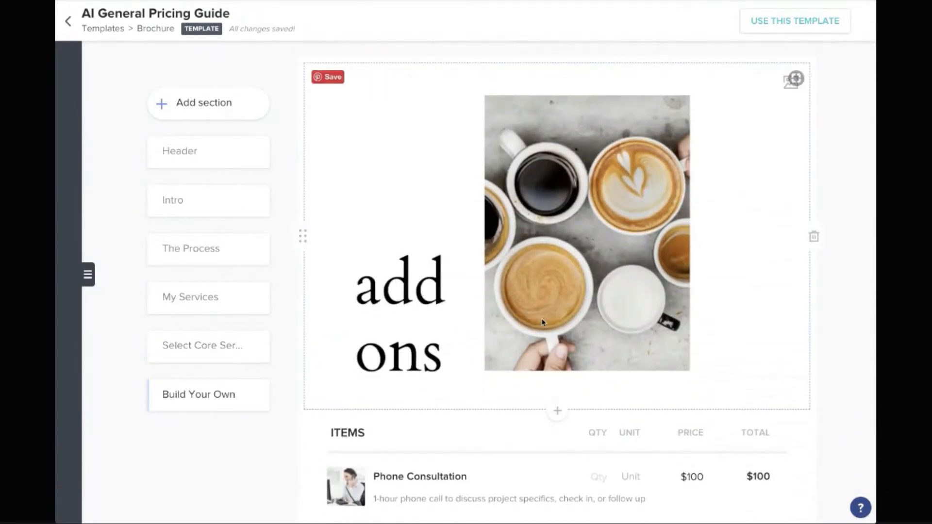
- Examine the add-on items in the Build Your Own section, then go back up to the Intro section
scroll(543, 323, down, 1)
scroll(543, 323, down, 2)
scroll(543, 323, down, 1)
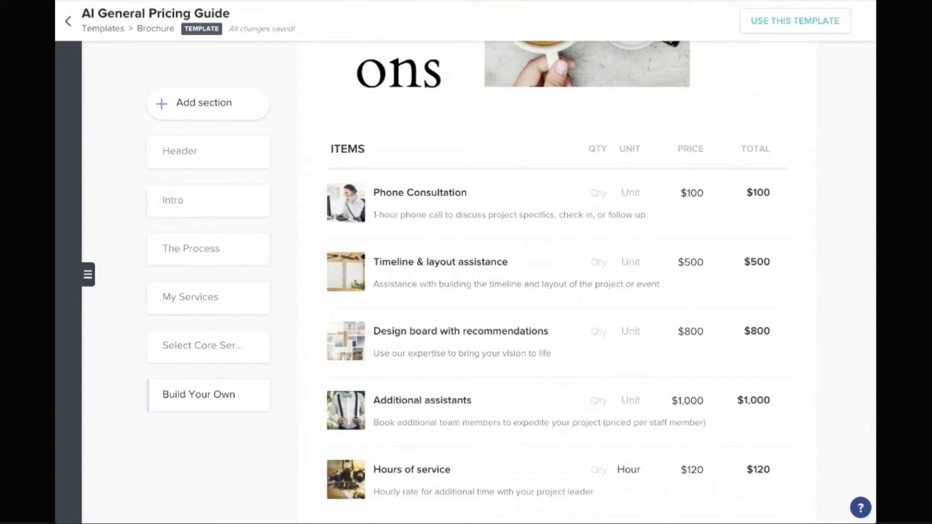
scroll(721, 194, up, 10)
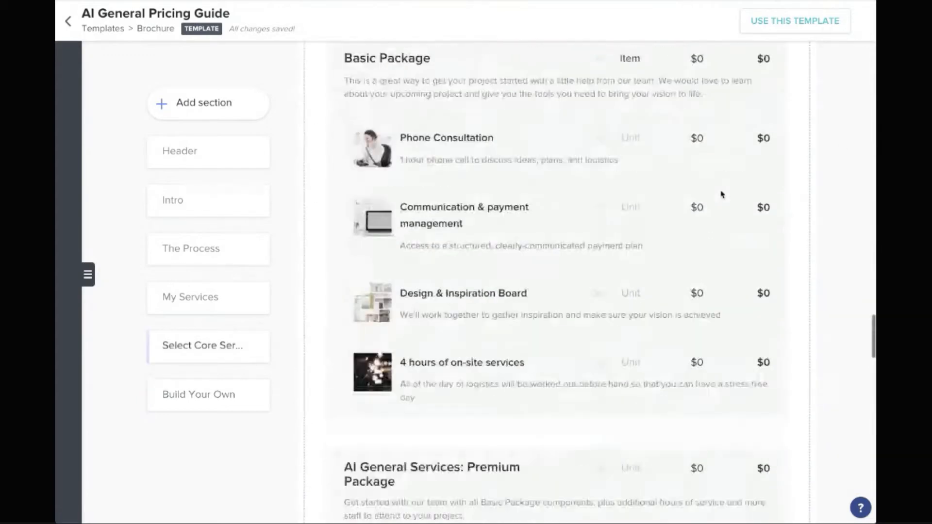
scroll(721, 195, up, 15)
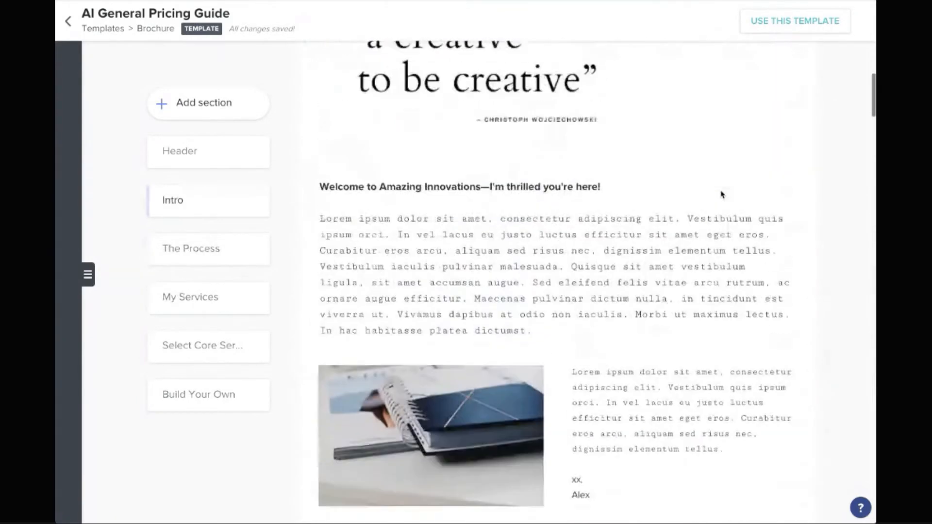
- Rename the untitled brochure template as "Core services brochure"
scroll(720, 194, up, 2)
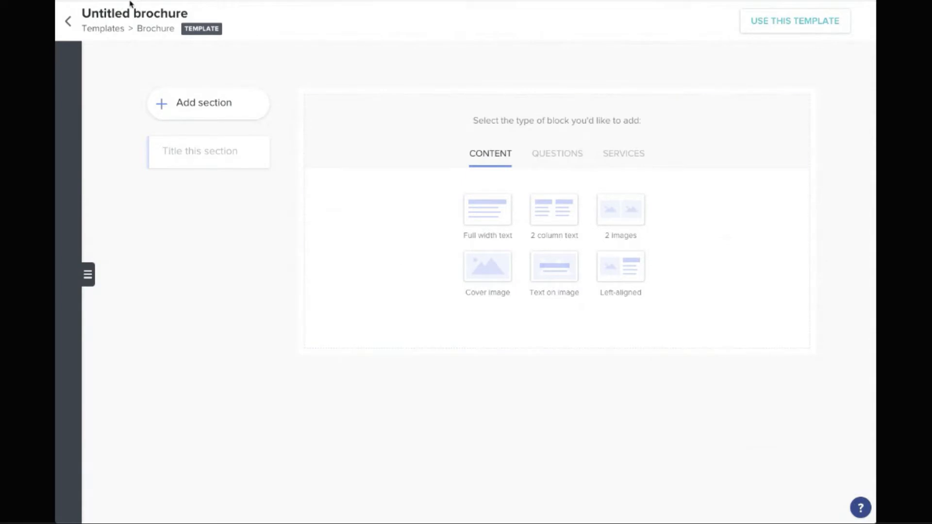
double_click(110, 14)
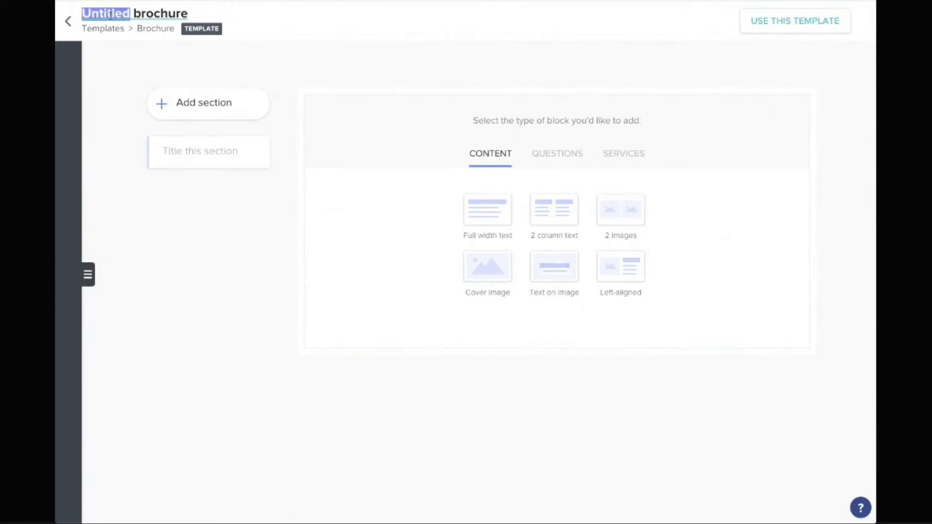
text(Core services)
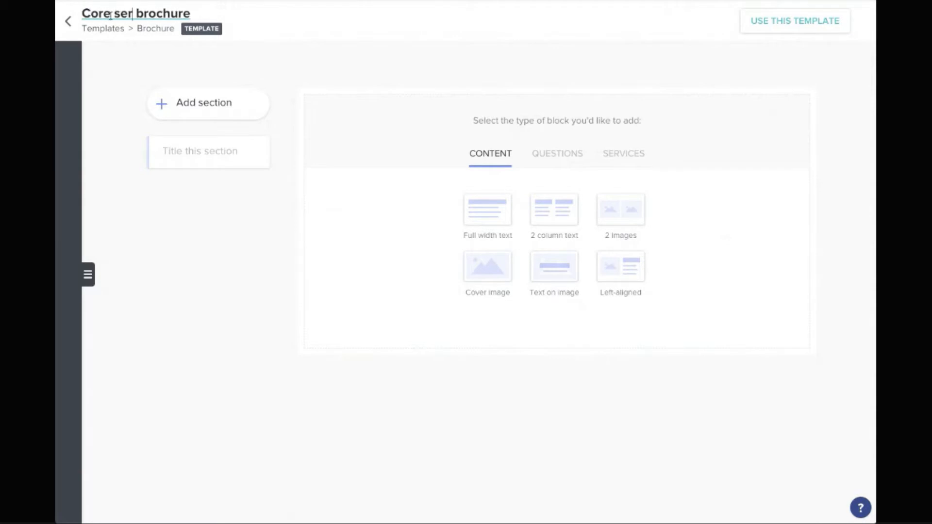
click(212, 289)
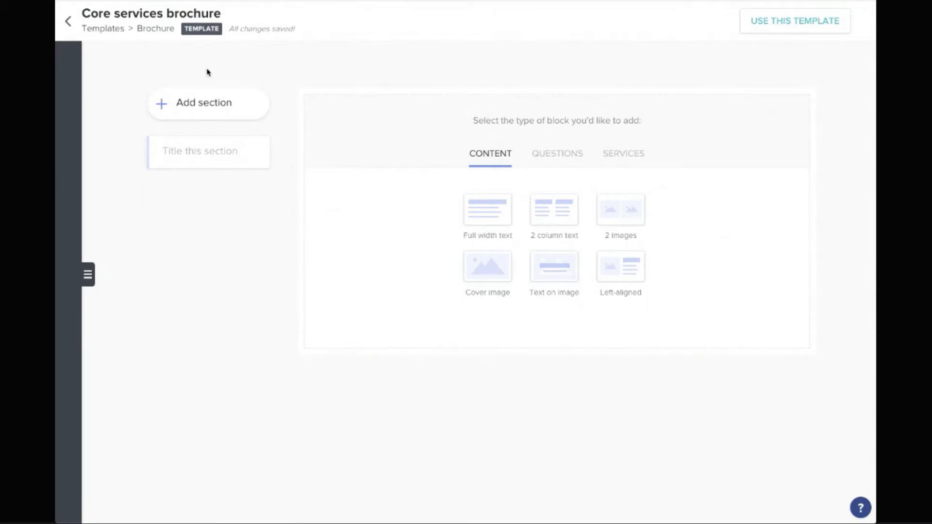
- Title the brochure's first section "Core packages"
click(205, 153)
text(Core packages)
click(223, 205)
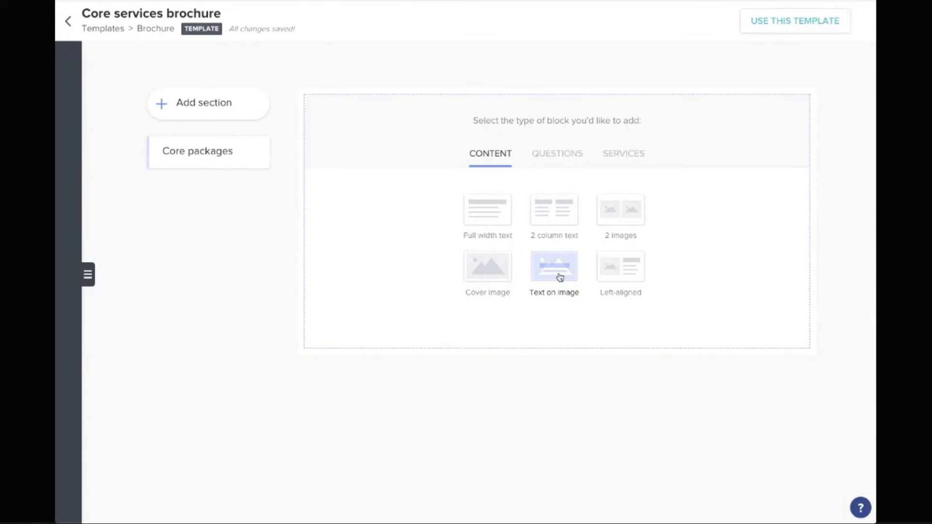
- Add a cover image block to the Core packages section and choose the sparkler photo from the image library
click(497, 270)
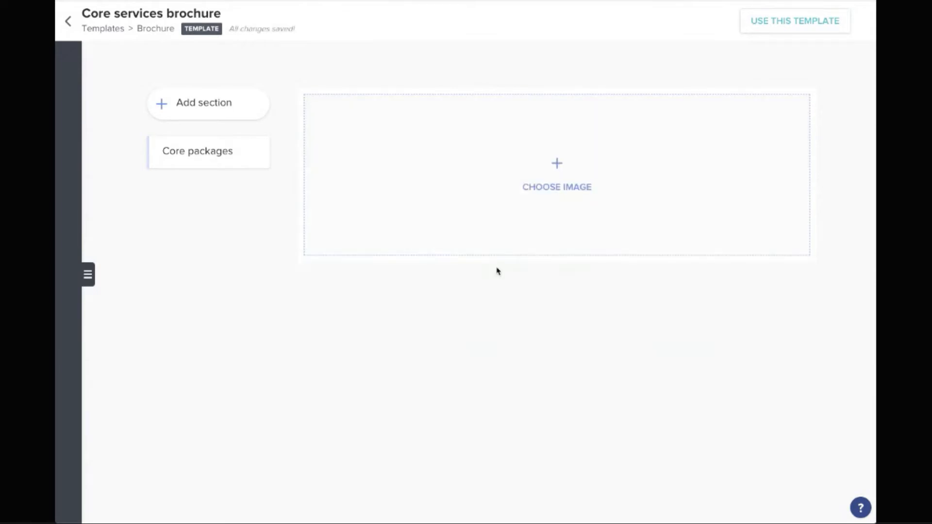
click(556, 163)
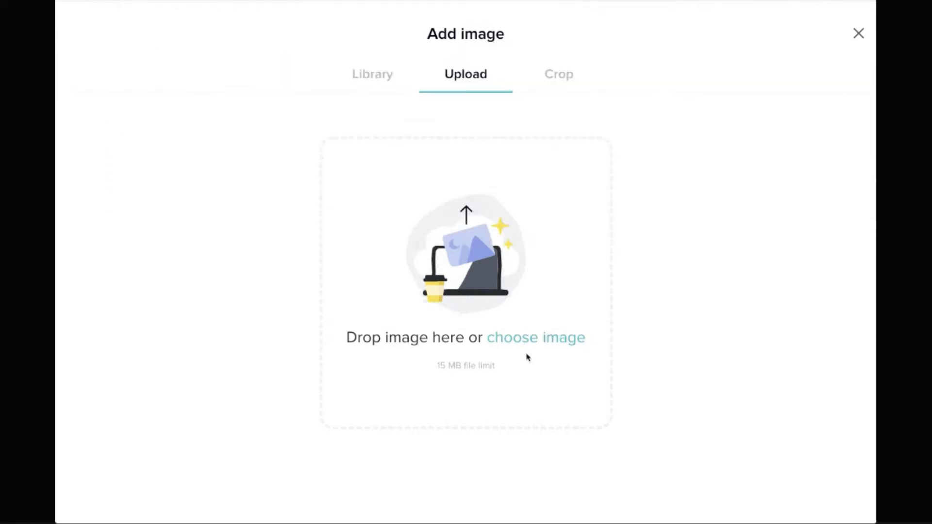
click(368, 74)
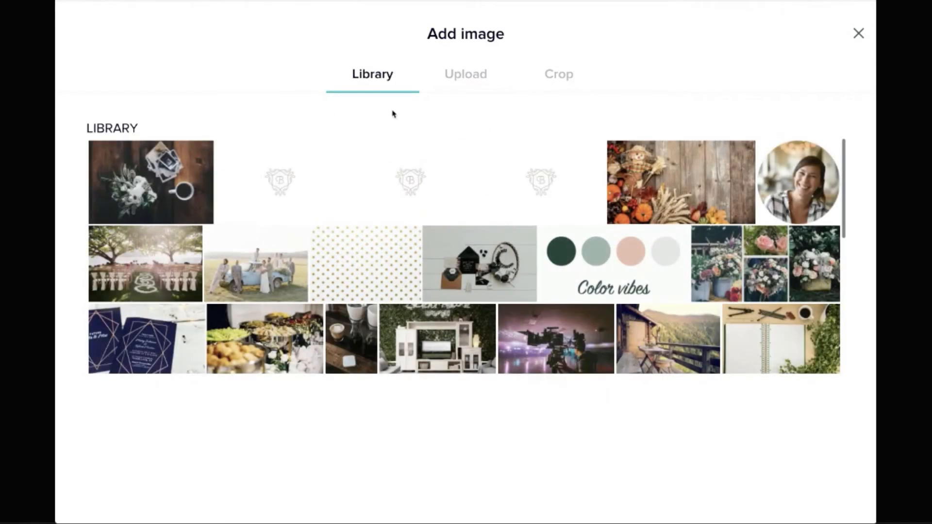
scroll(451, 245, down, 3)
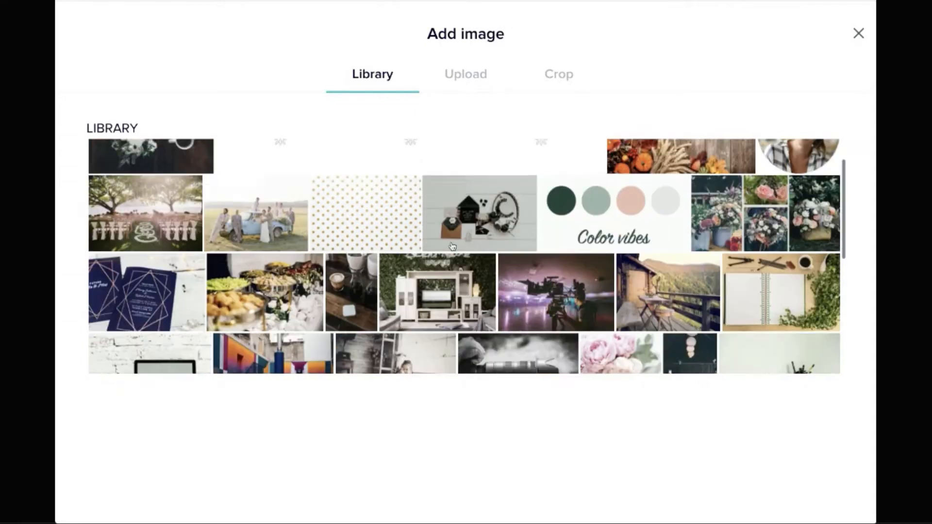
scroll(652, 274, down, 2)
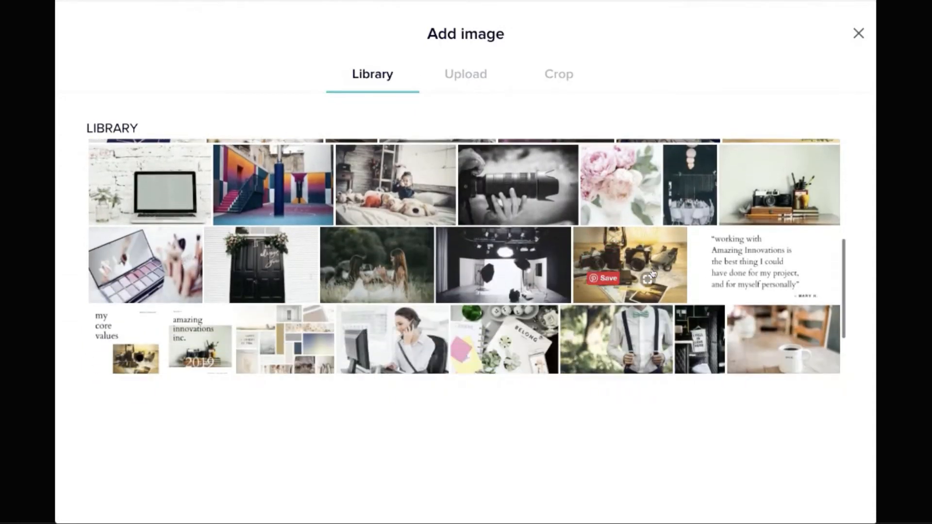
scroll(645, 273, up, 3)
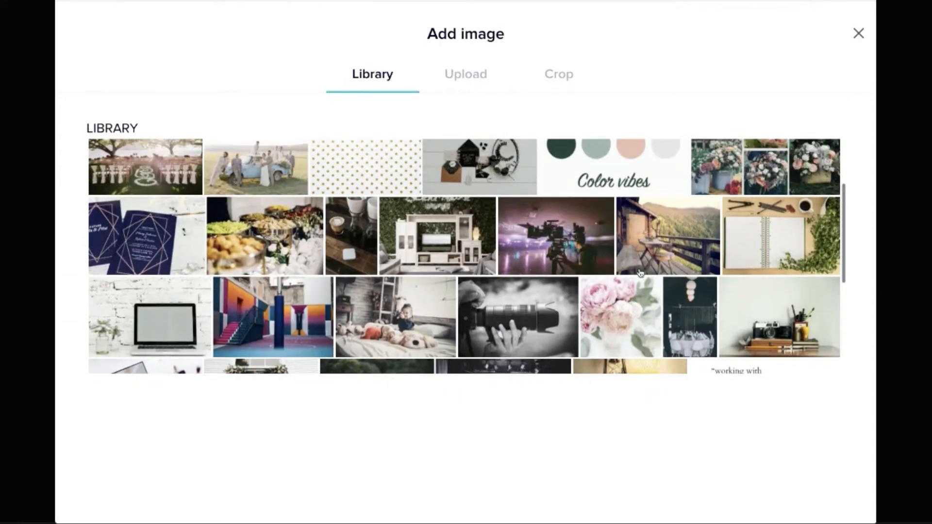
scroll(640, 273, up, 1)
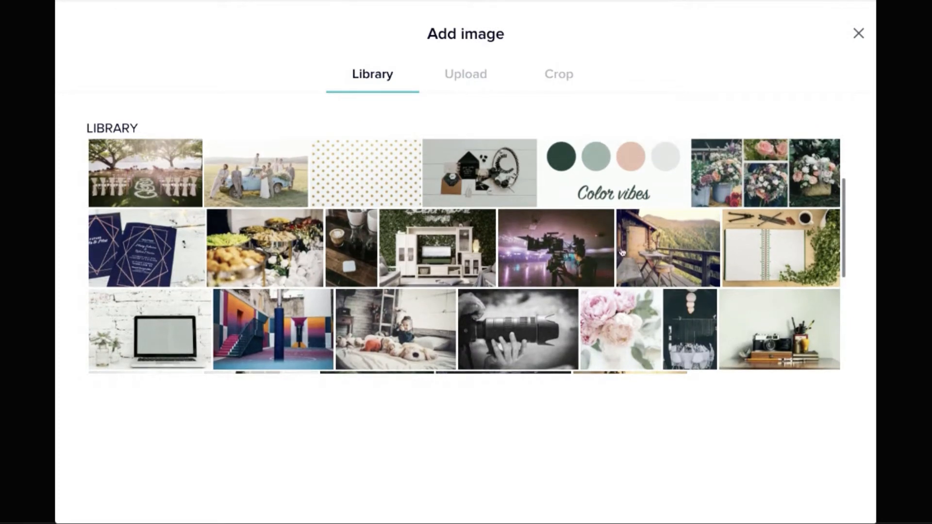
scroll(584, 249, down, 3)
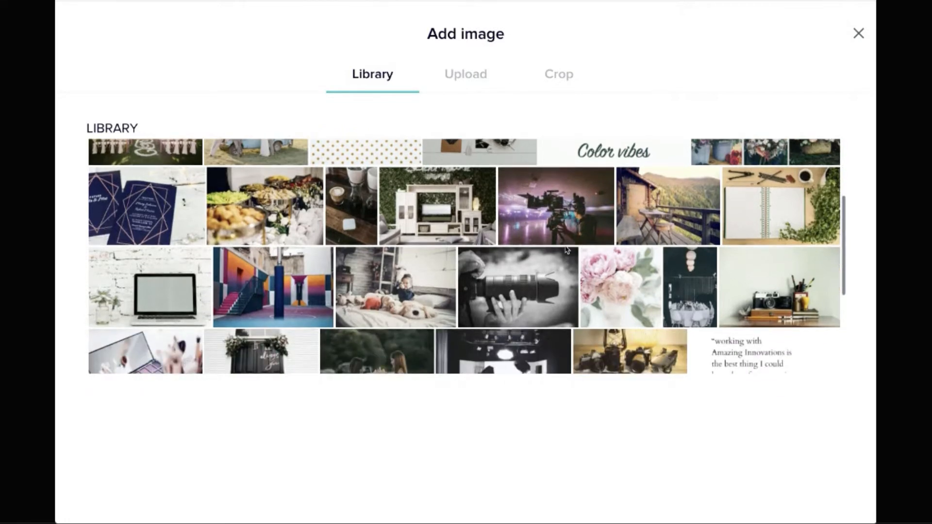
scroll(566, 250, down, 3)
scroll(567, 257, down, 5)
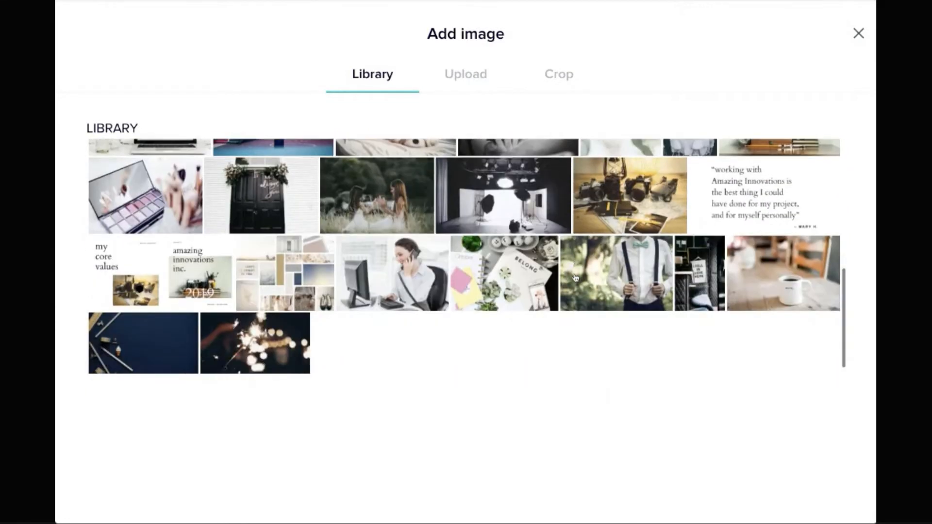
click(226, 344)
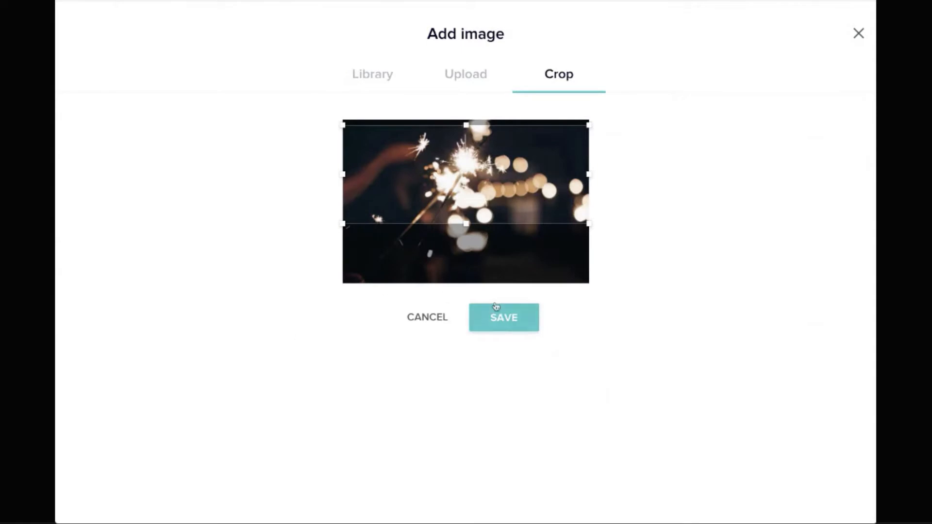
- Crop the sparkler photo from its upper edge to just below the lowest blurred lights, and save it as the cover image
drag(466, 224, 470, 284)
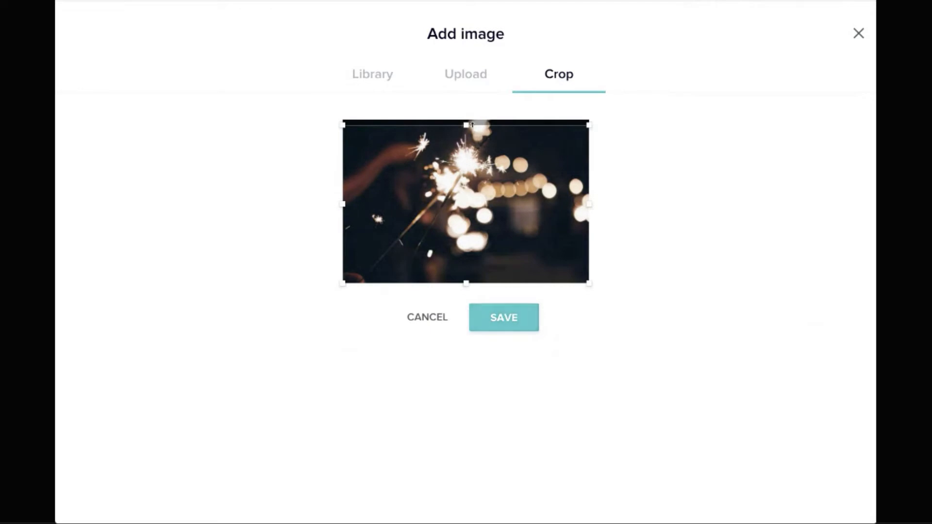
drag(467, 125, 462, 117)
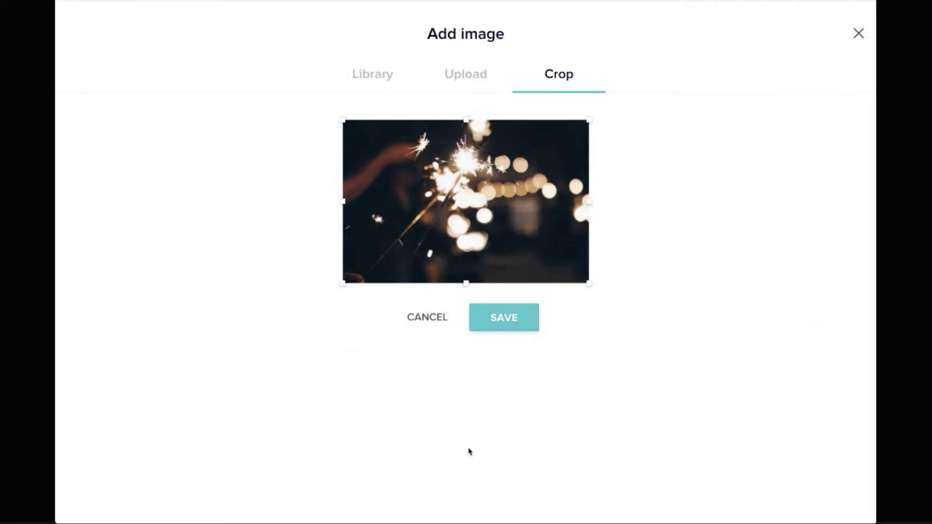
drag(466, 283, 466, 251)
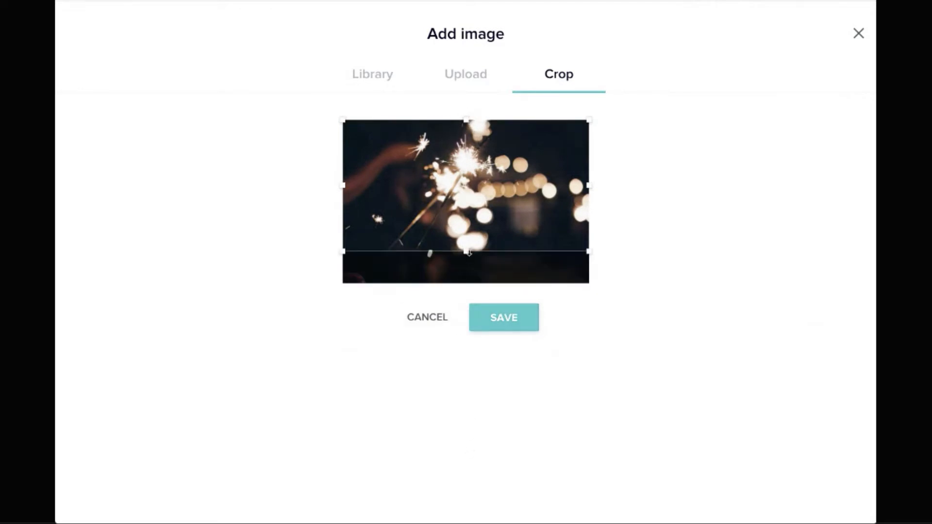
click(491, 316)
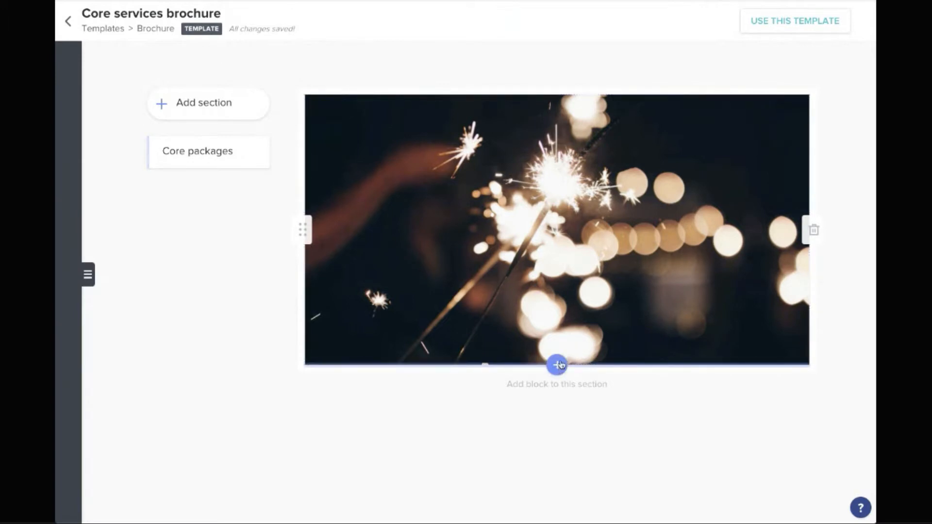
- Add a services items block below the cover image and insert one blank item in it
click(557, 367)
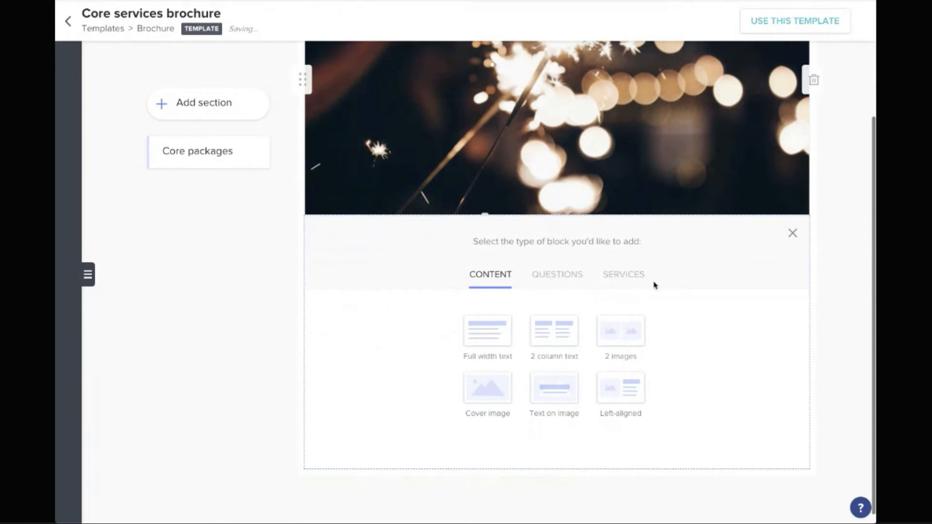
click(625, 277)
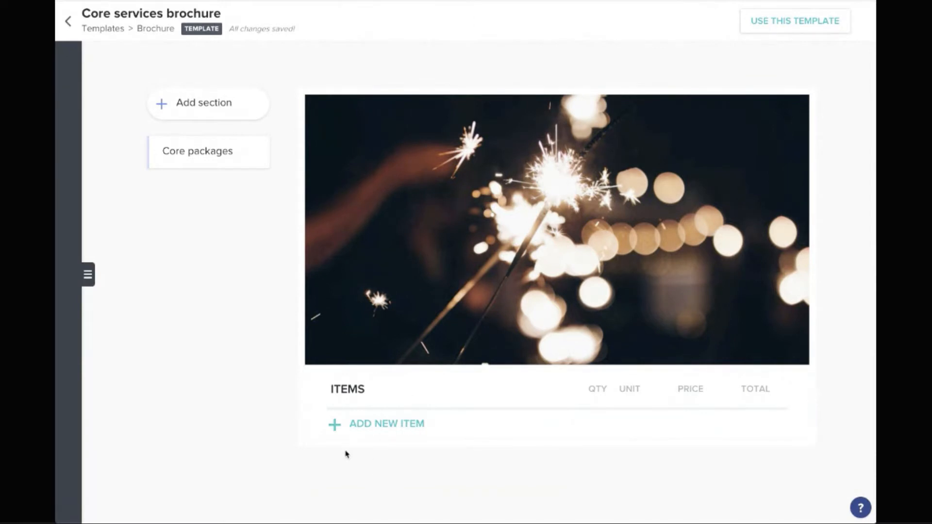
click(383, 424)
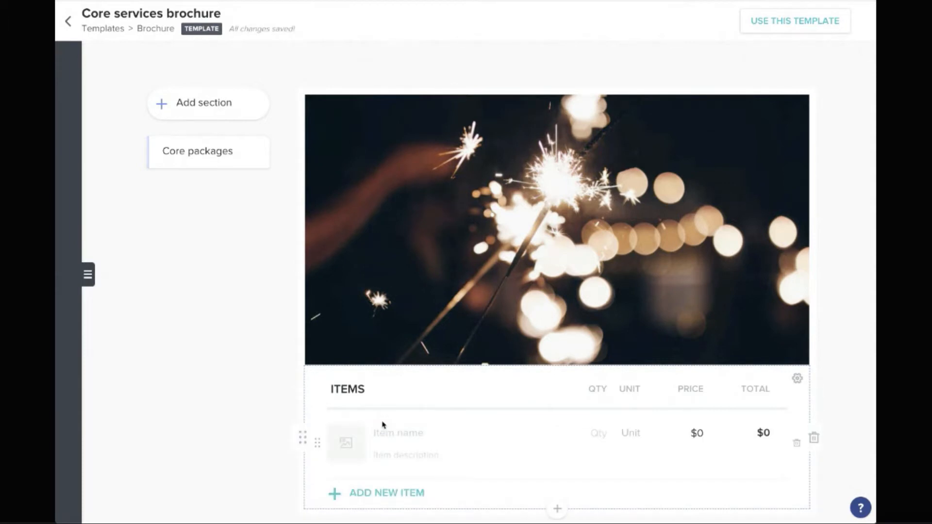
- Fill the blank item with the saved package "AI General Services: Basic Package"
scroll(382, 424, down, 1)
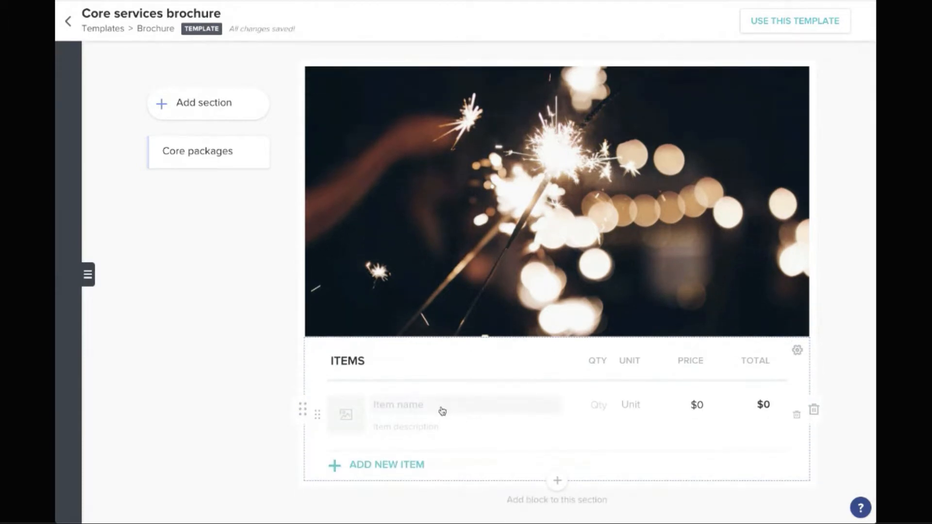
click(418, 408)
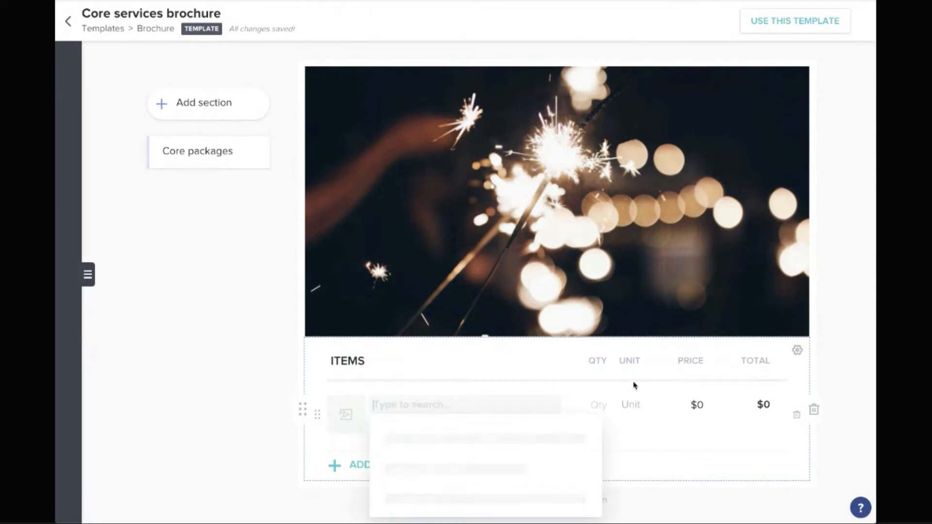
scroll(592, 371, down, 5)
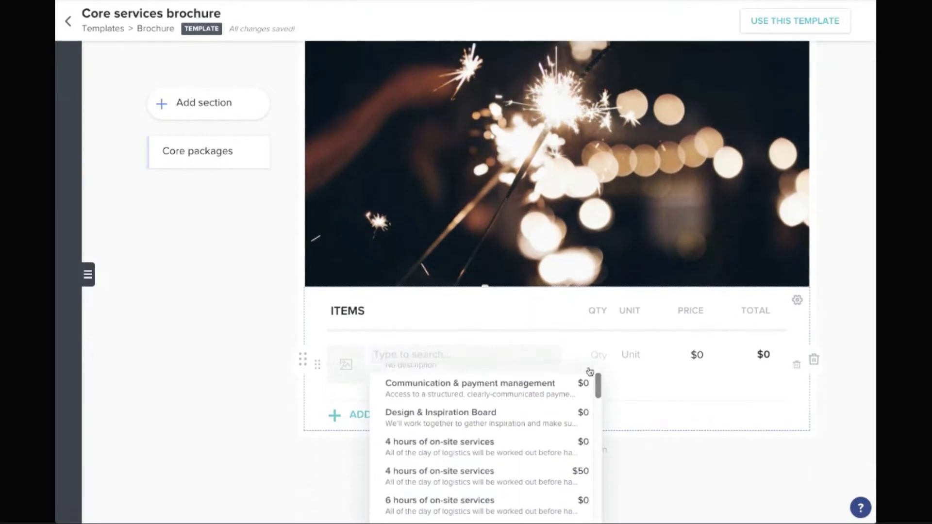
scroll(716, 400, down, 3)
scroll(495, 383, down, 5)
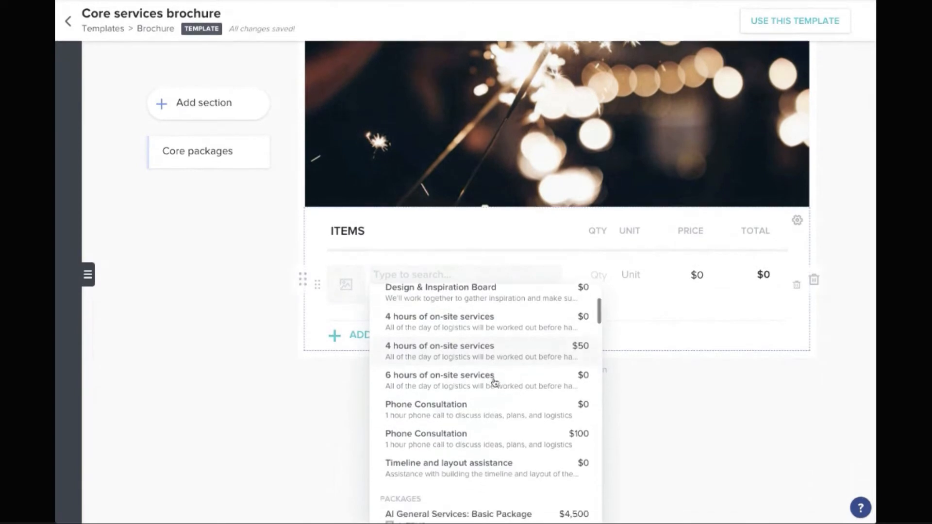
scroll(495, 383, down, 1)
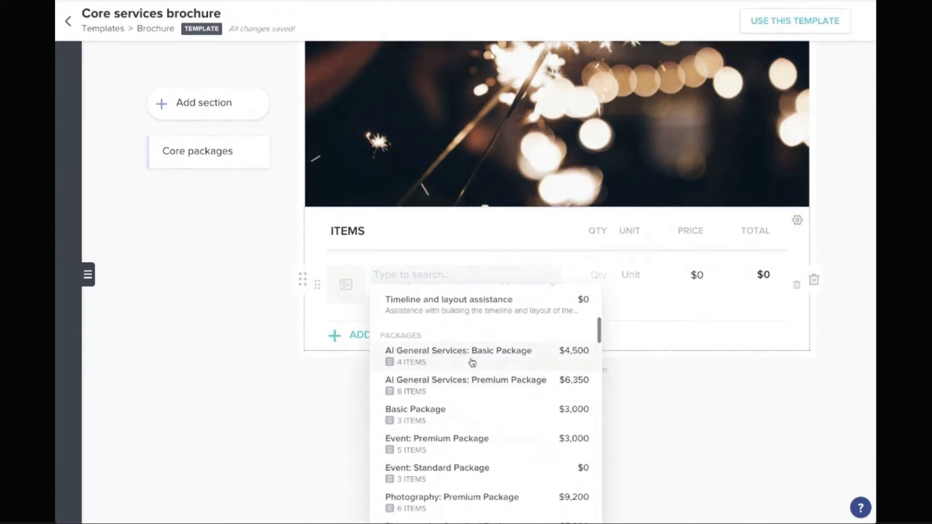
click(486, 357)
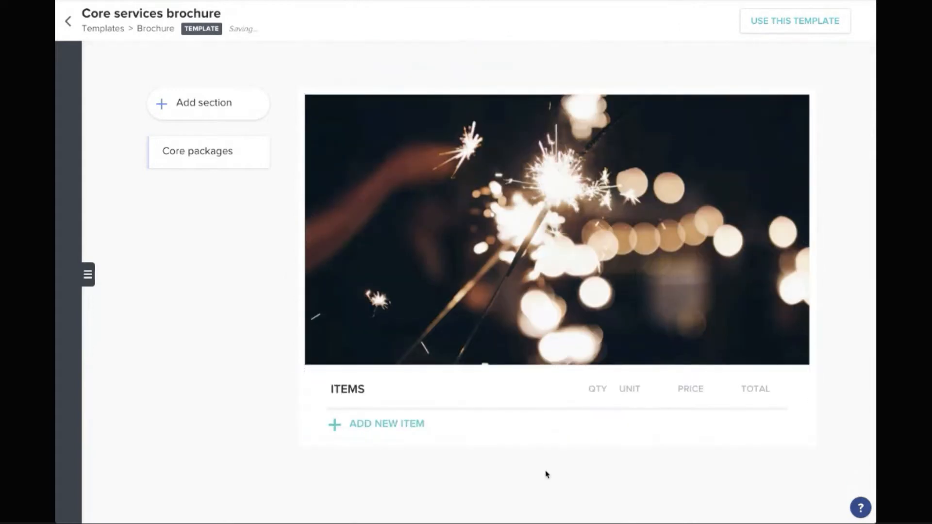
- Add the saved package "AI General Services: Premium Package" as a new item below the Basic Package
scroll(554, 389, down, 6)
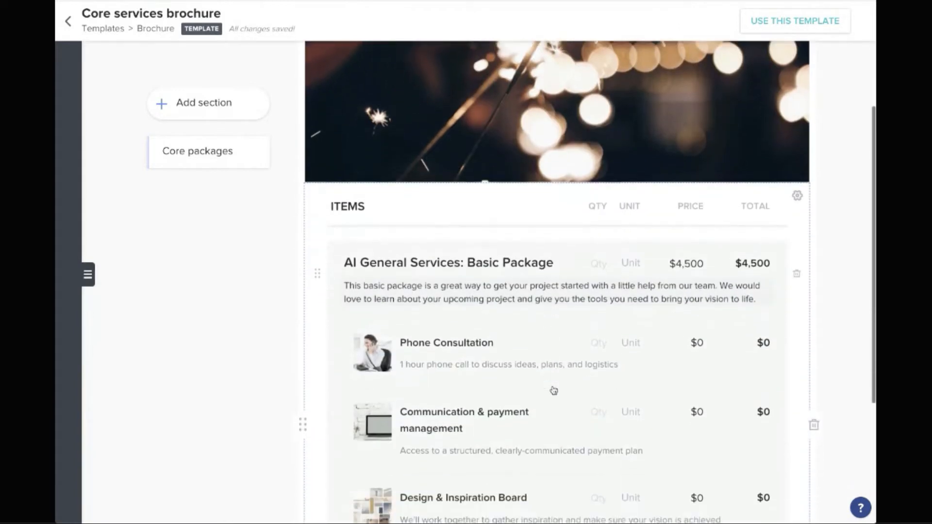
scroll(554, 388, down, 1)
scroll(555, 387, down, 1)
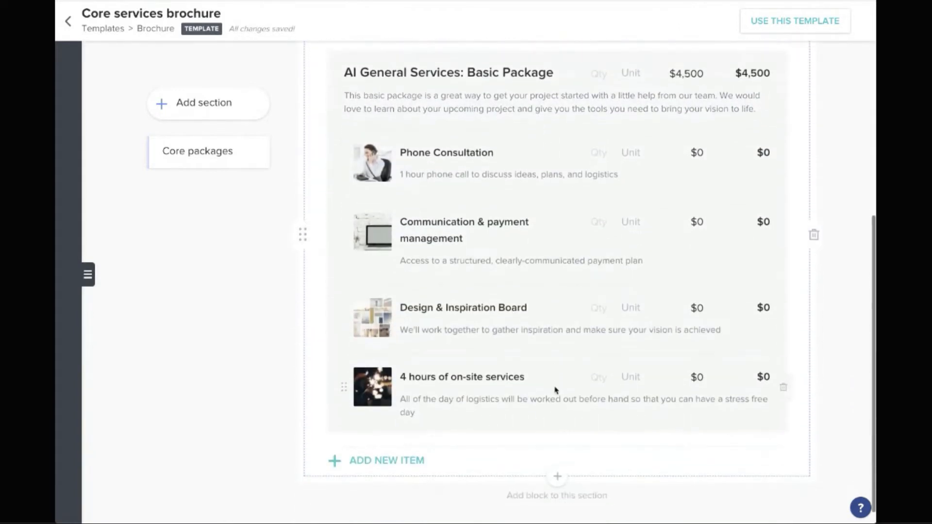
click(375, 460)
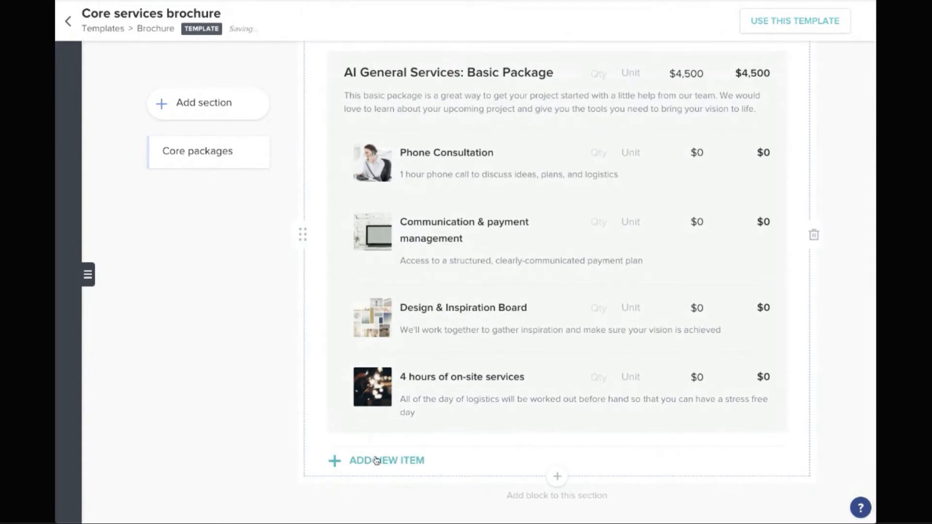
scroll(532, 439, down, 1)
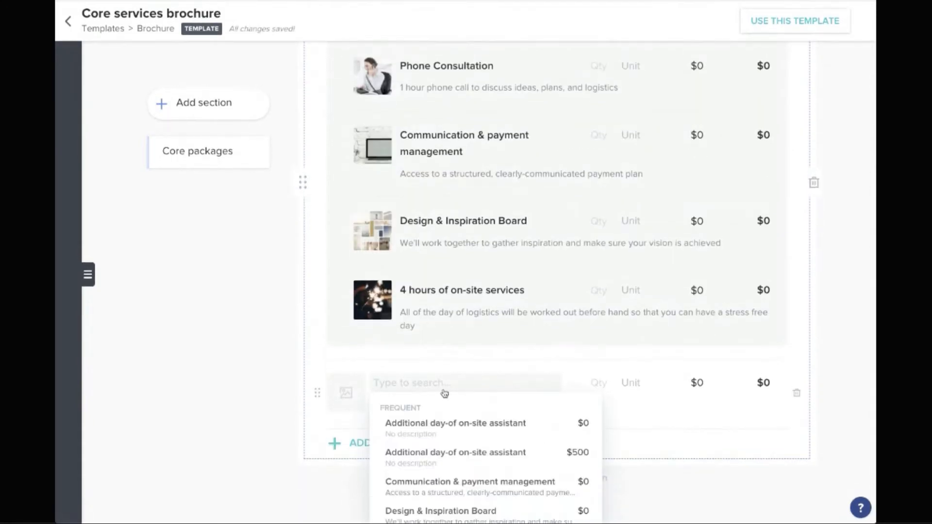
scroll(454, 429, down, 1)
scroll(453, 429, down, 3)
scroll(704, 451, down, 2)
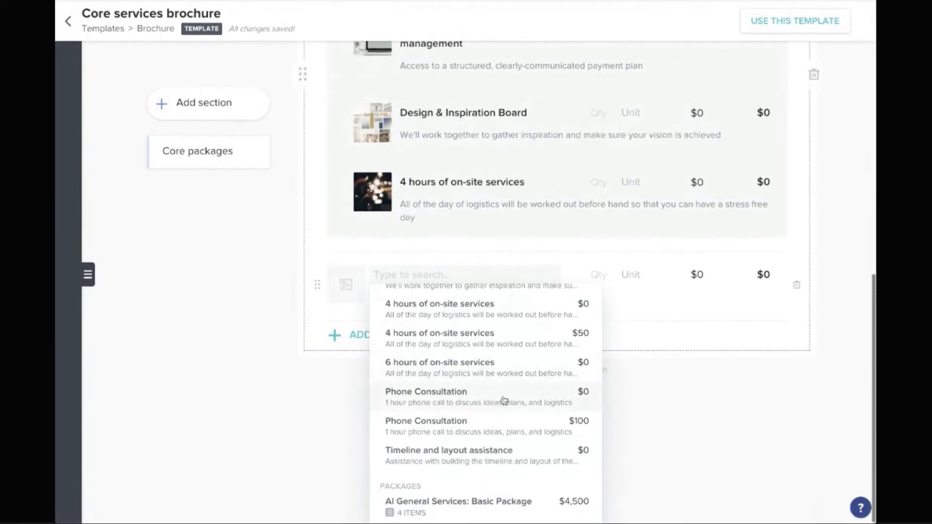
scroll(516, 402, down, 1)
click(433, 461)
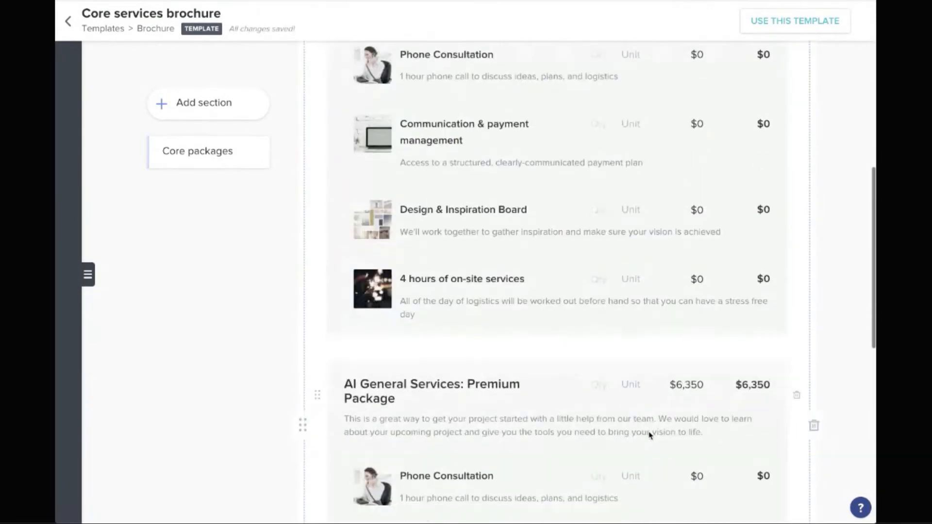
scroll(651, 435, up, 5)
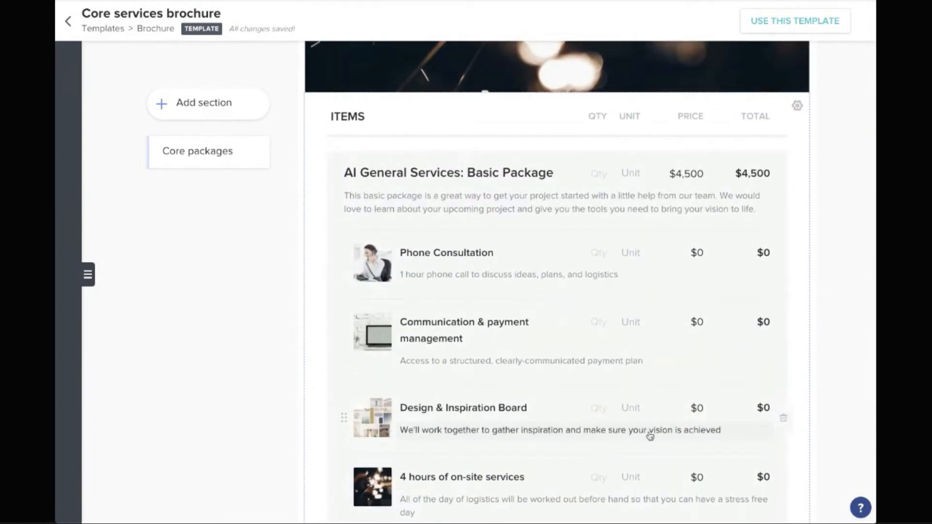
- Configure the core packages' services settings so clients can select only one item, must make at least one selection, and cannot choose quantity
scroll(776, 361, down, 5)
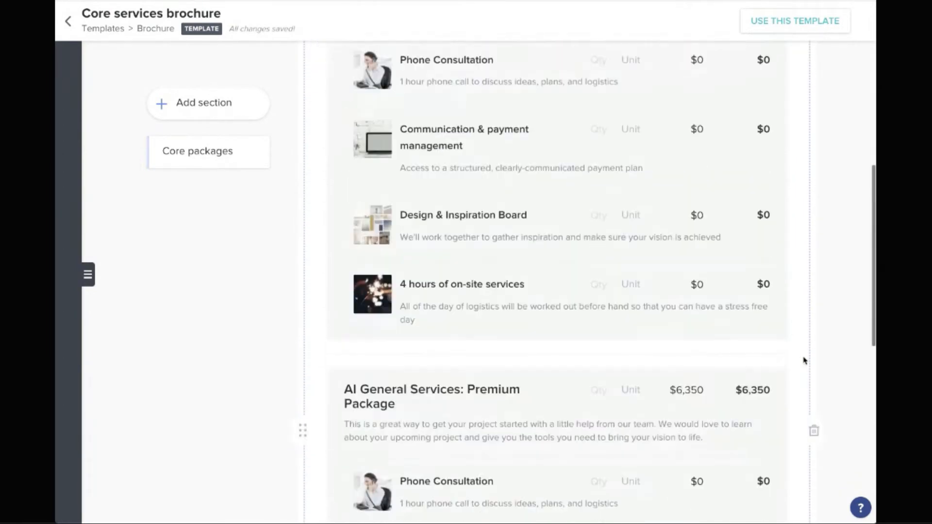
scroll(804, 361, down, 5)
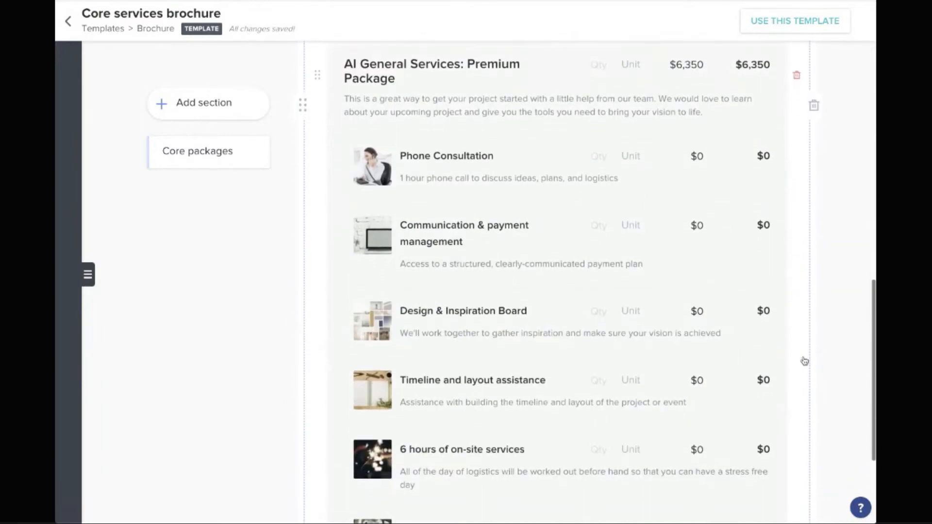
scroll(804, 361, up, 10)
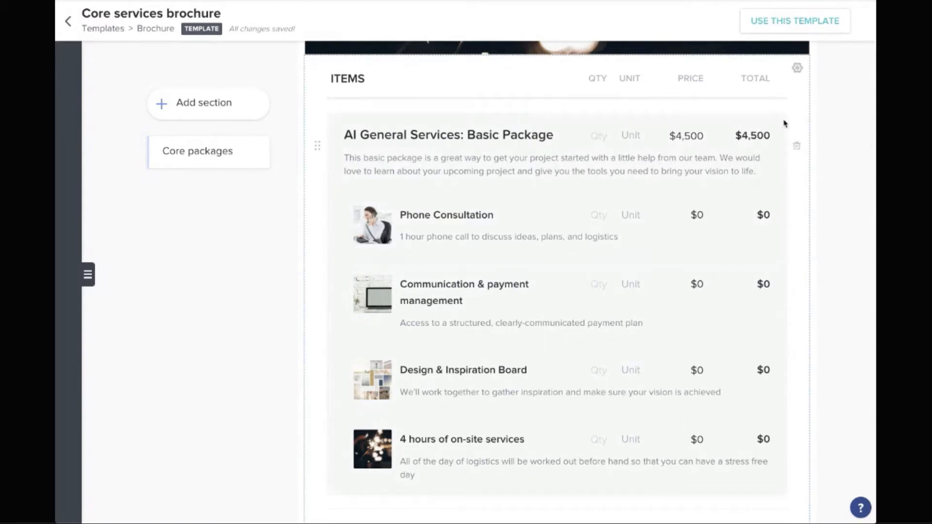
click(798, 69)
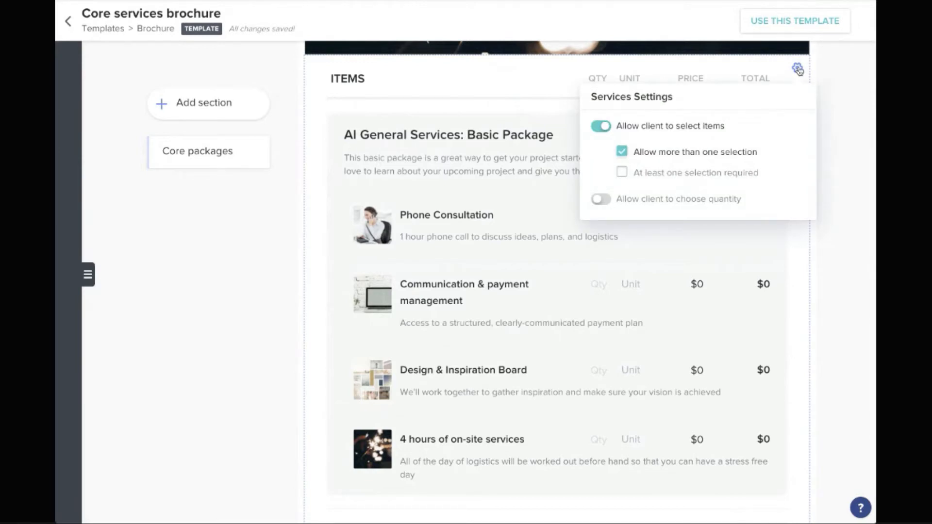
click(600, 126)
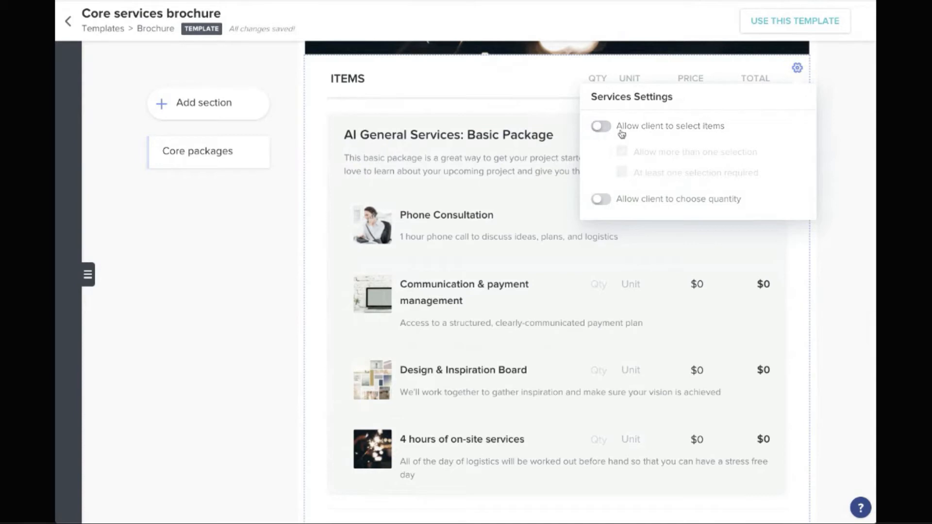
click(601, 129)
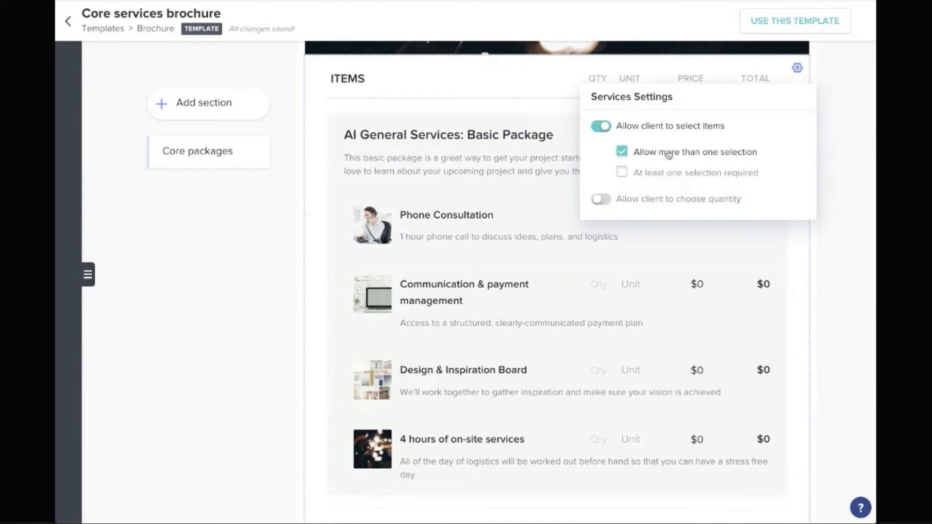
click(621, 151)
click(623, 172)
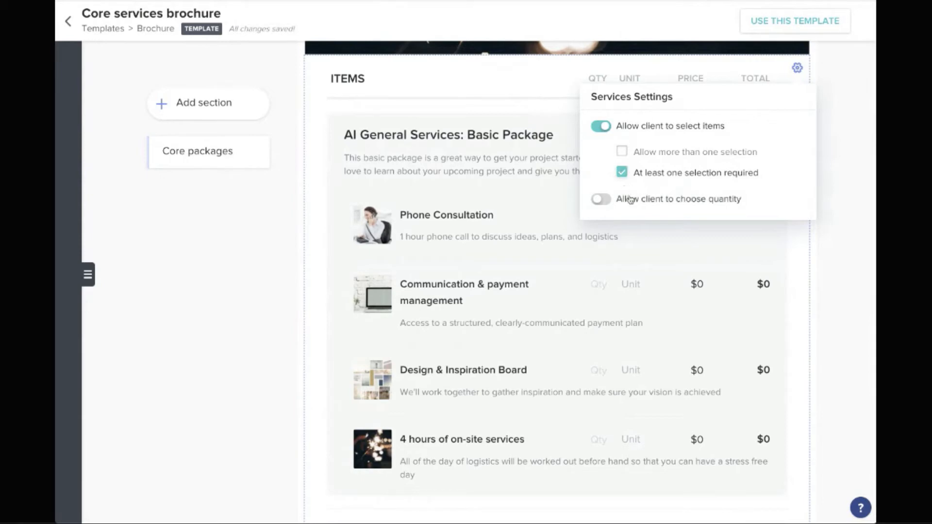
click(602, 203)
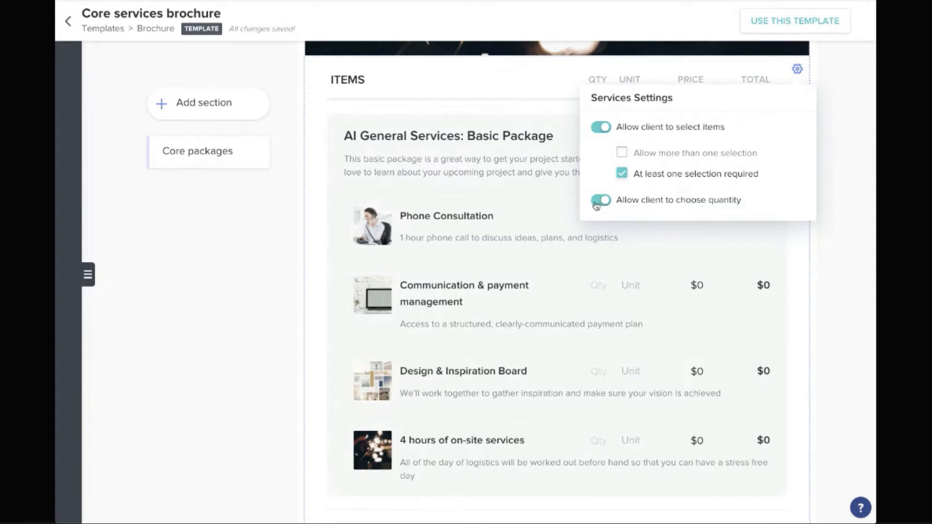
click(596, 205)
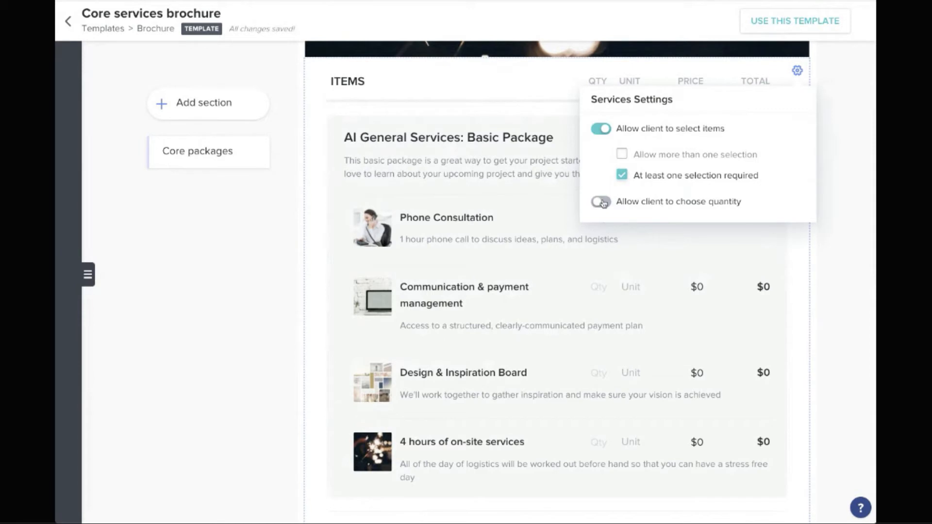
click(256, 248)
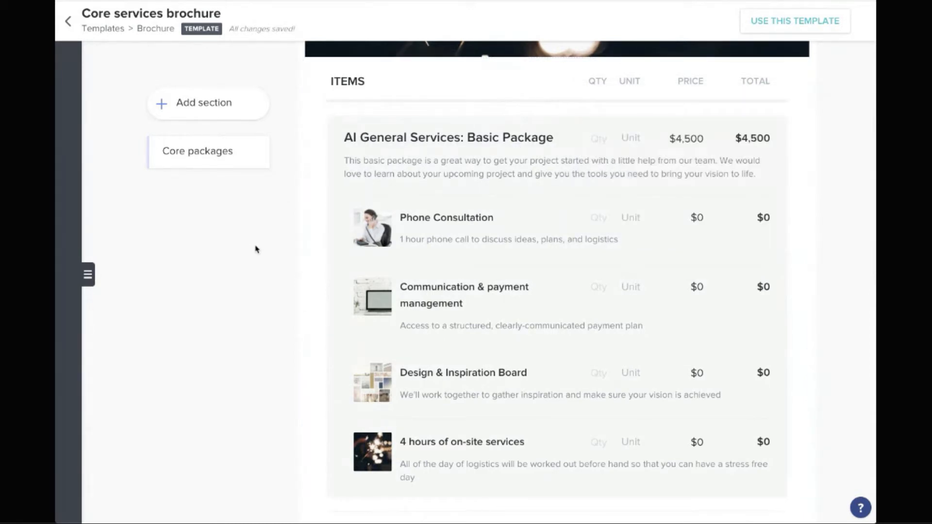
- Add a new section after Core packages and title it "Build your own package"
scroll(365, 219, down, 4)
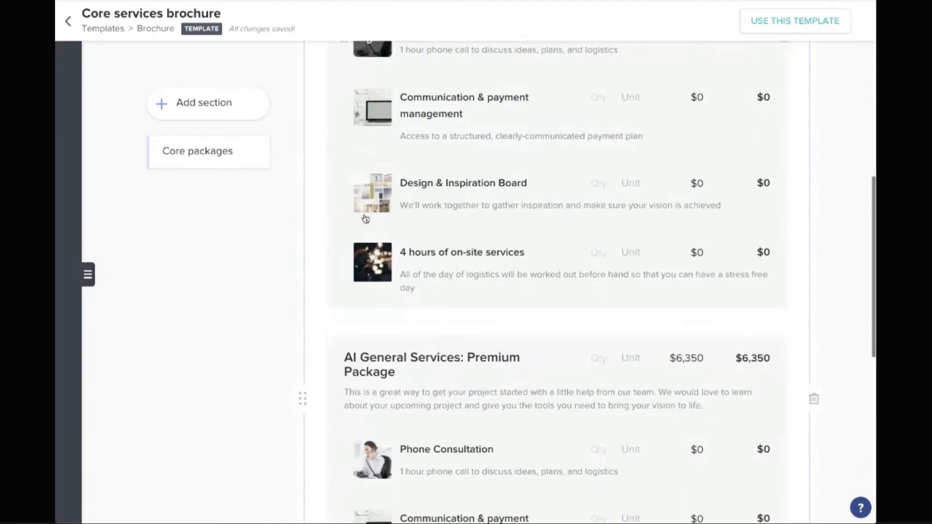
scroll(366, 219, down, 10)
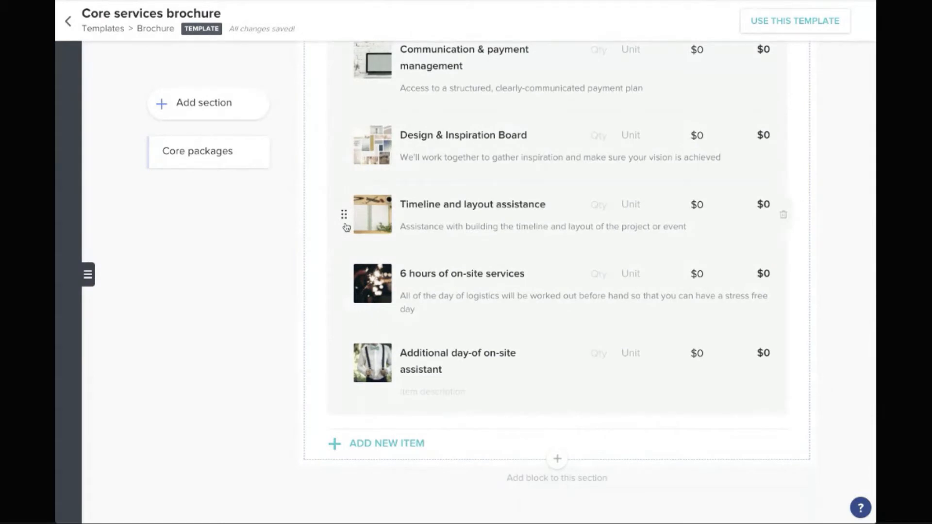
click(190, 109)
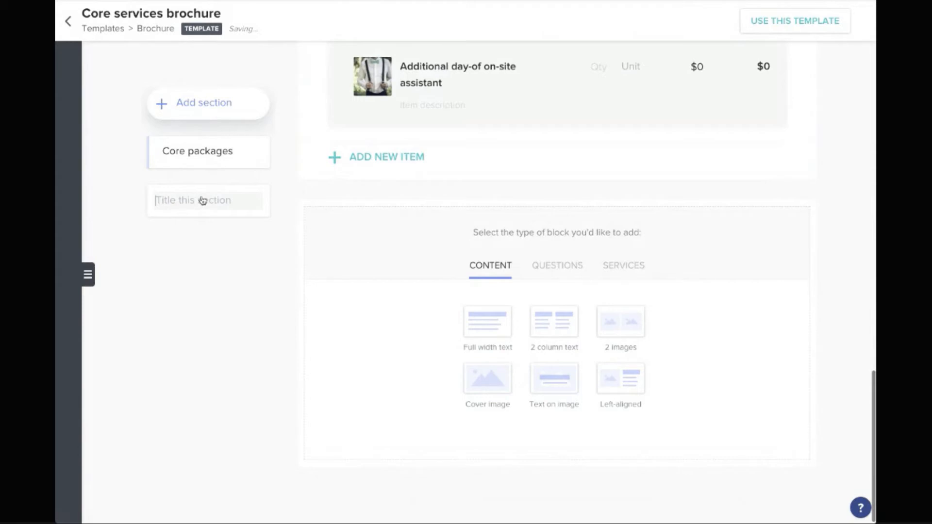
text(Build you)
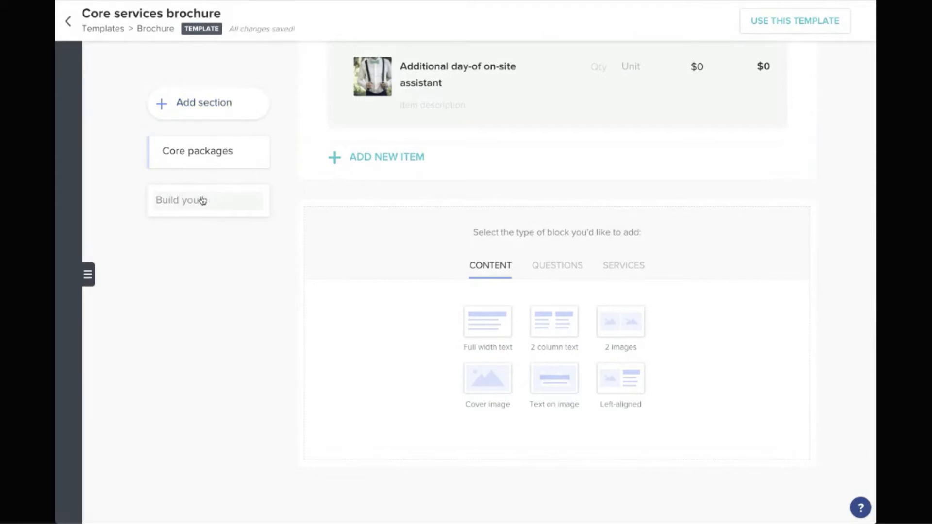
text(r own package)
click(217, 272)
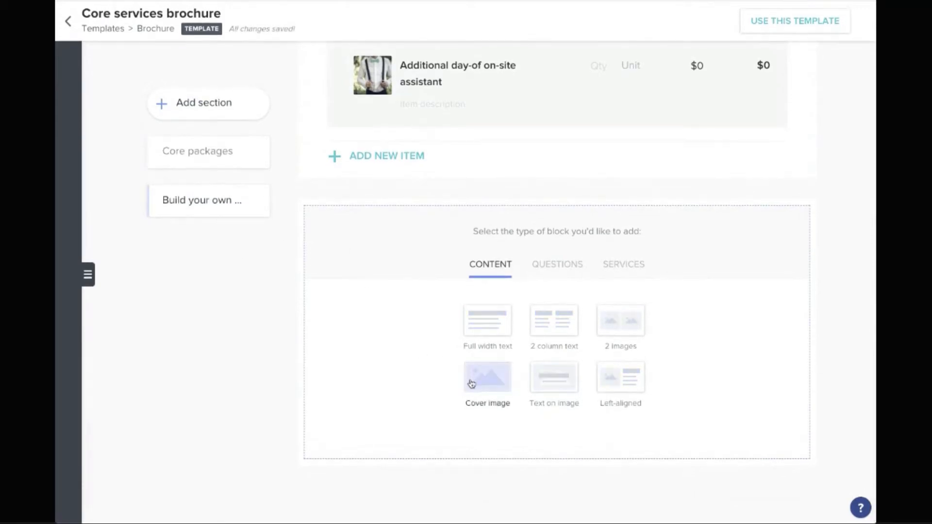
- Add a cover image block to the new section, using the flower collage from the image library with its default crop
click(495, 383)
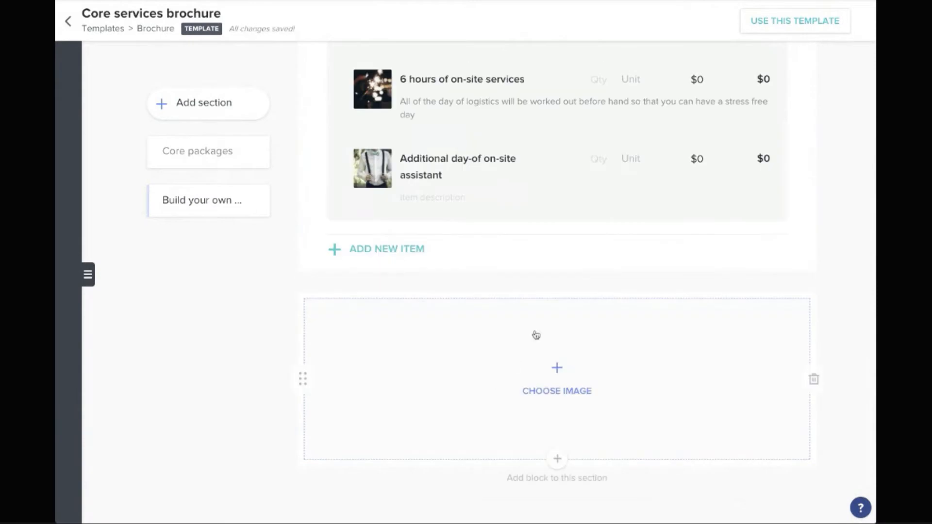
click(571, 389)
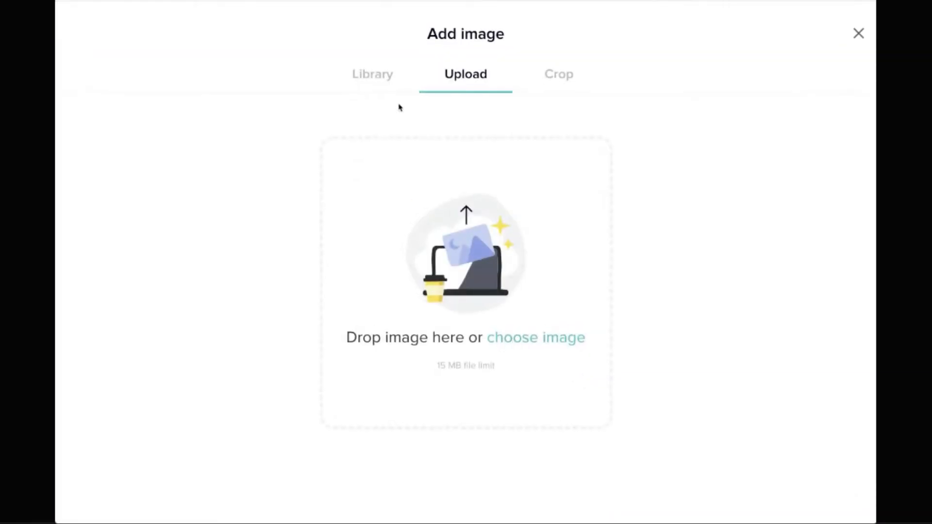
click(368, 79)
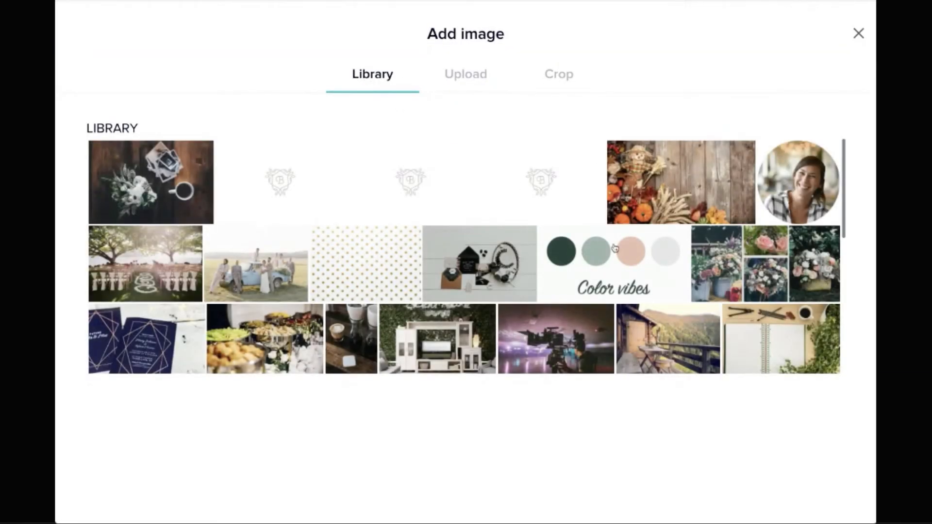
scroll(614, 248, down, 2)
click(742, 237)
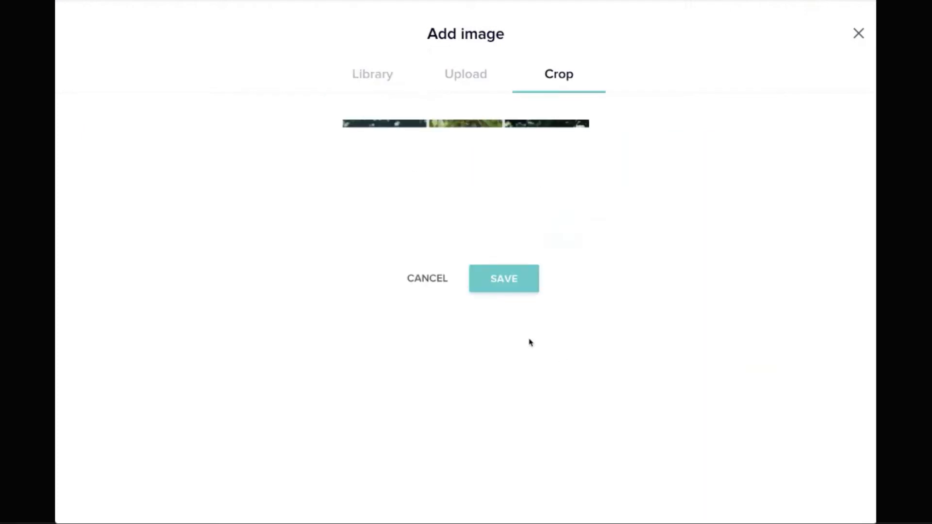
click(504, 280)
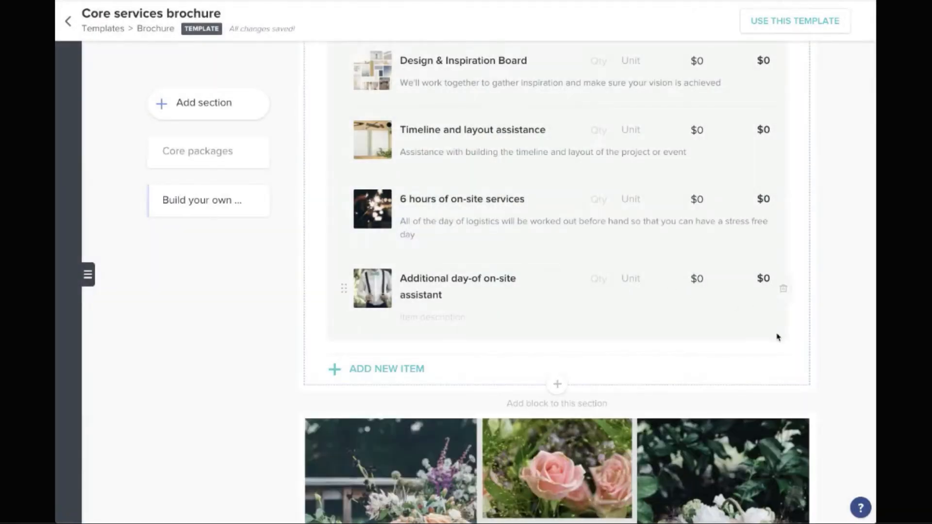
- Add a services items block below the flower cover image and insert one blank item in it
scroll(814, 336, down, 4)
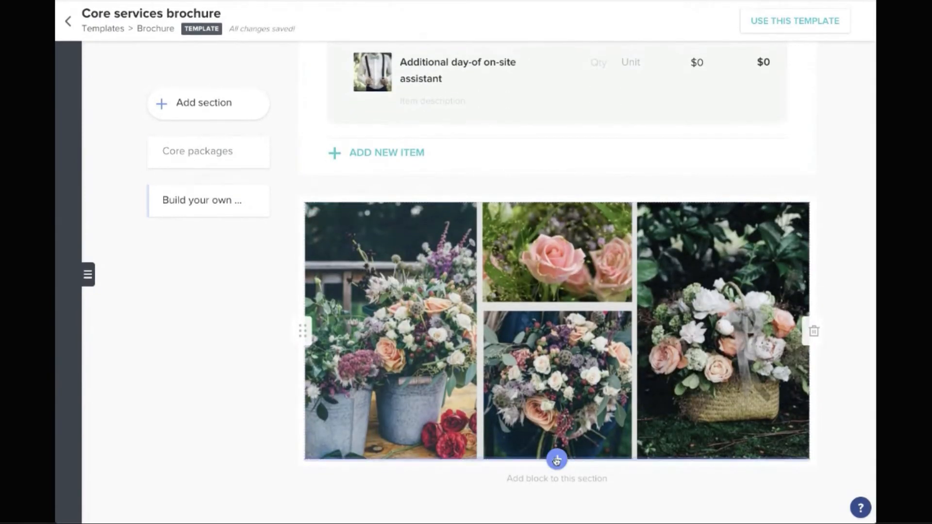
click(556, 459)
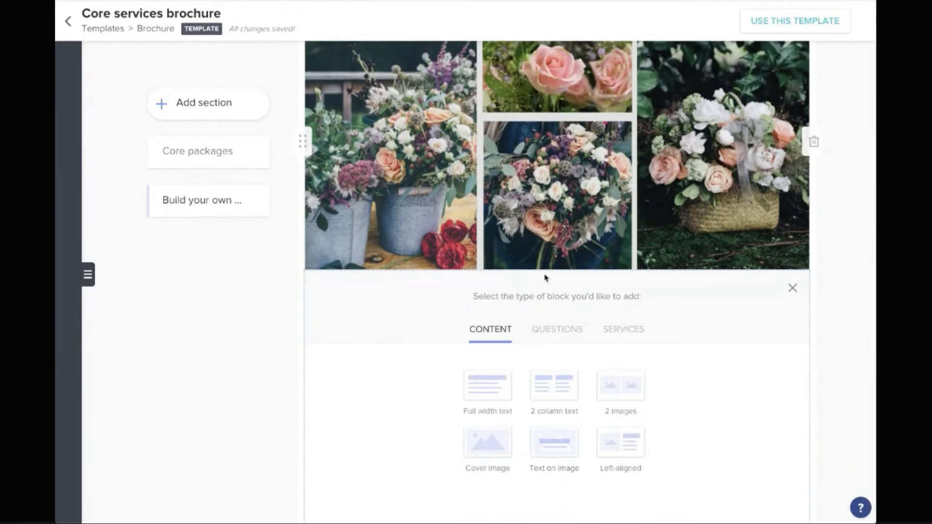
click(623, 330)
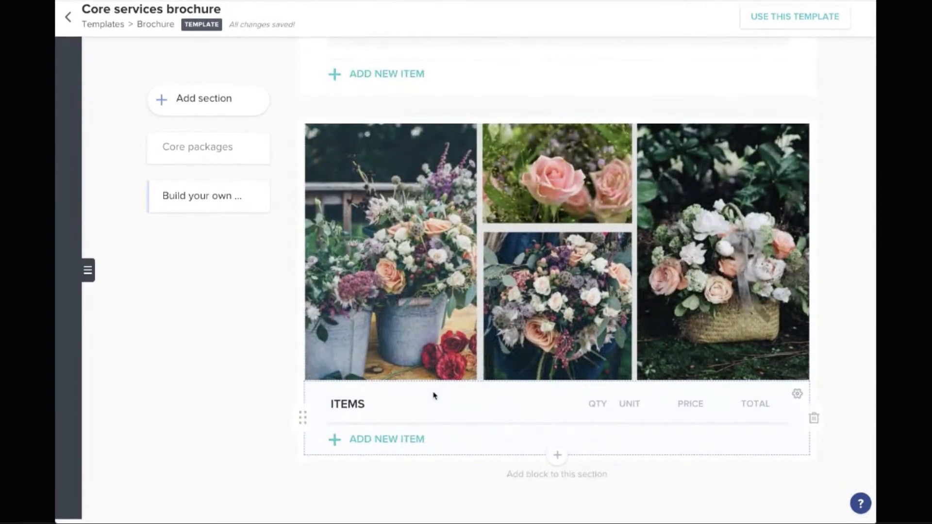
click(386, 443)
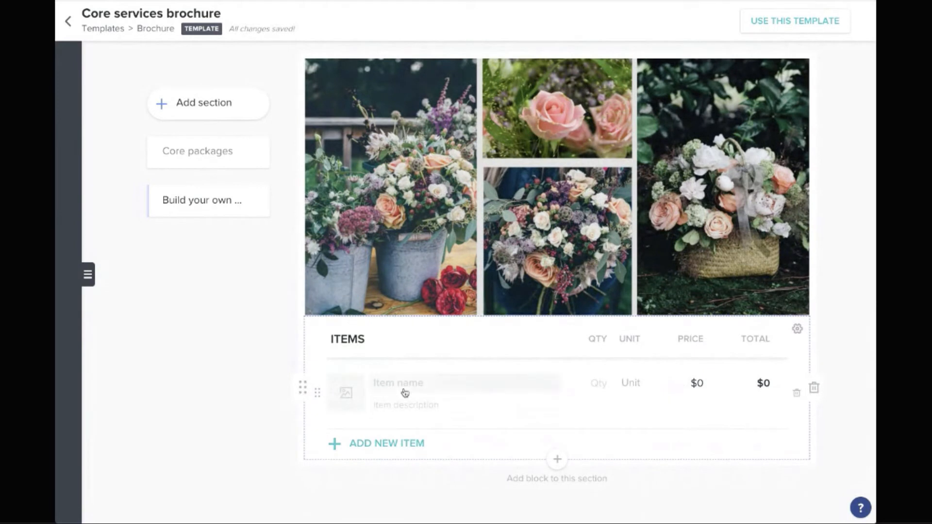
- Fill the blank item with the saved $500 service "Additional day-of on-site assistant" and clear its quantity
scroll(404, 391, up, 1)
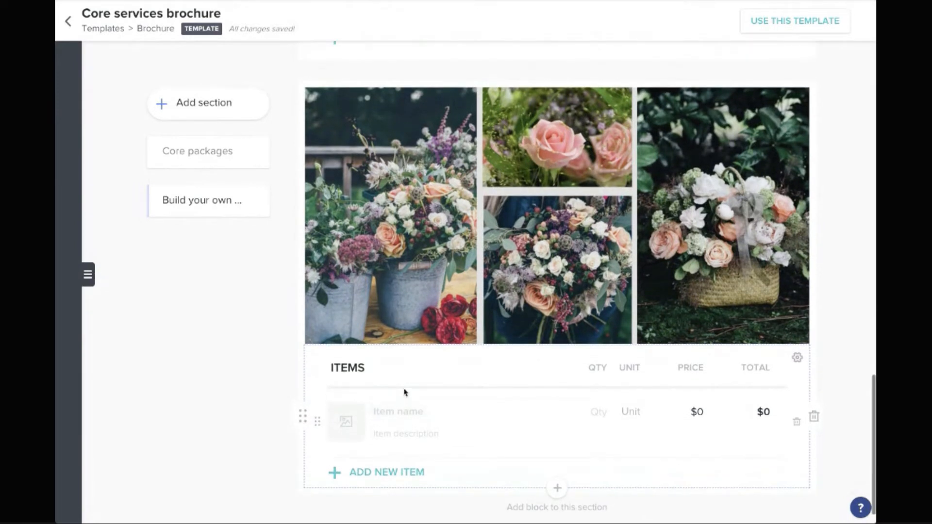
click(407, 414)
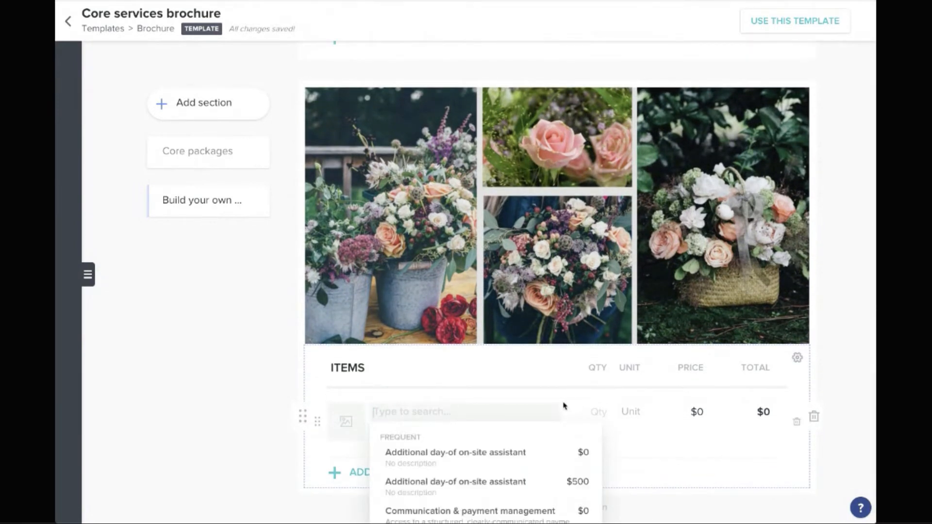
scroll(563, 408, down, 4)
click(437, 370)
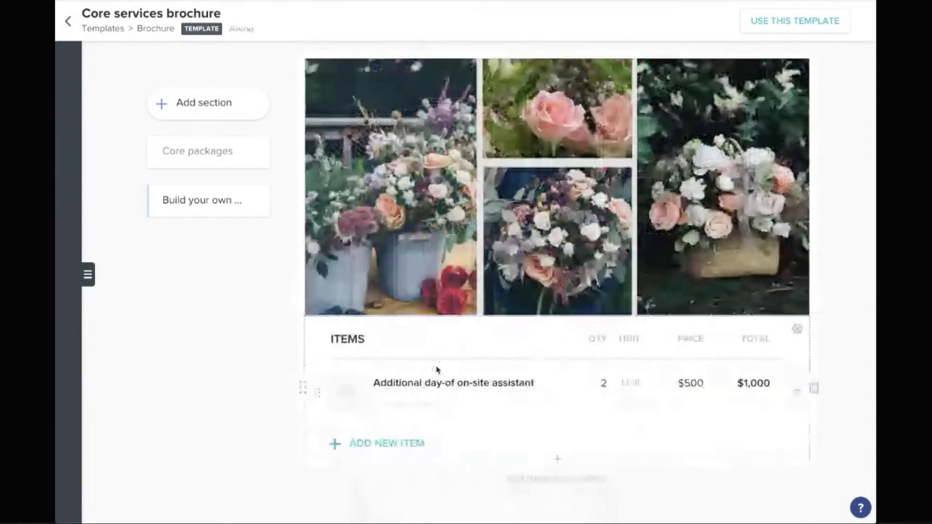
click(607, 386)
key(BackSpace)
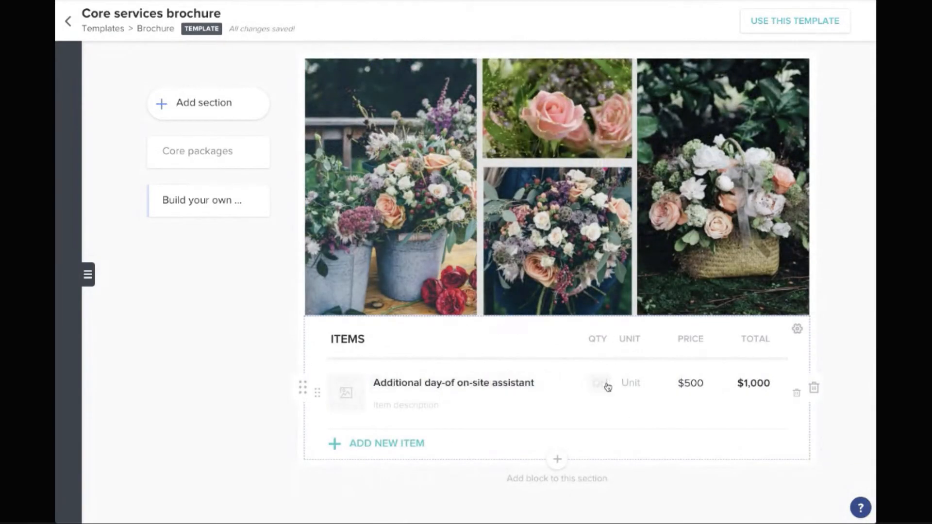
- Add the saved service "Design & Inspiration Board" as a second item and set its price to $400
click(410, 442)
scroll(505, 435, down, 1)
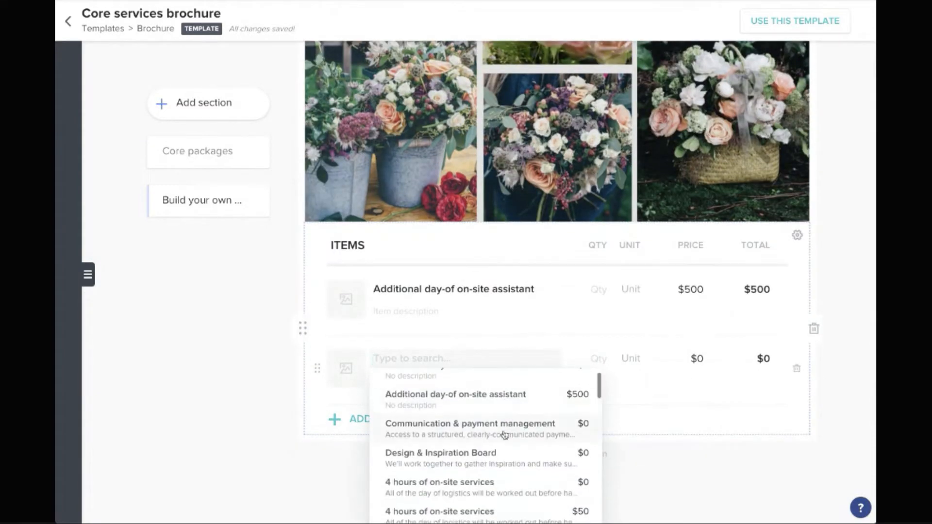
click(466, 454)
click(703, 386)
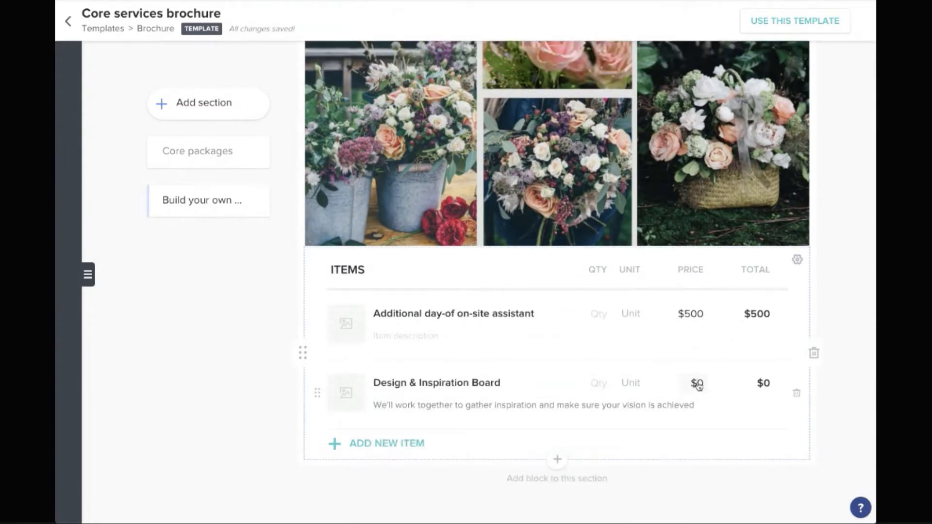
text(400)
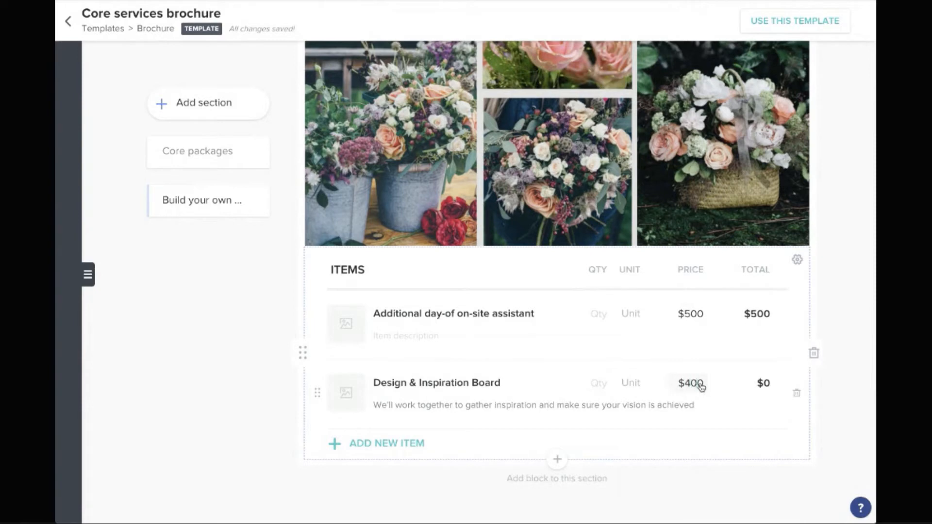
click(828, 414)
- Add the saved $100 service "Phone Consultation" as a third item below the Design & Inspiration Board
click(392, 445)
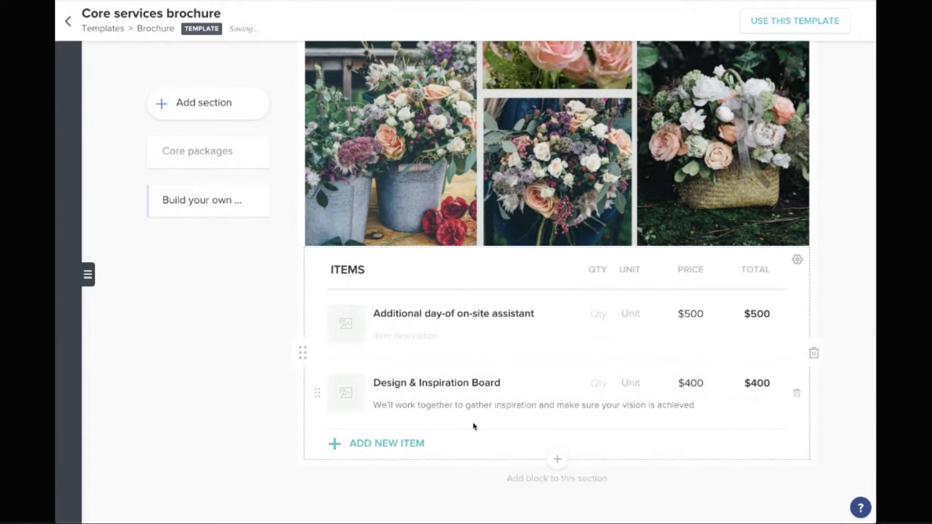
scroll(520, 415, down, 5)
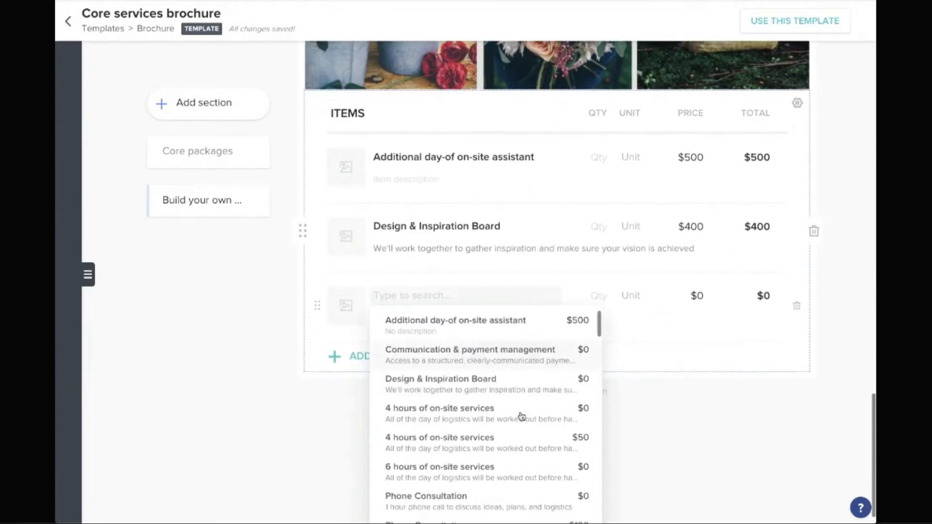
click(480, 381)
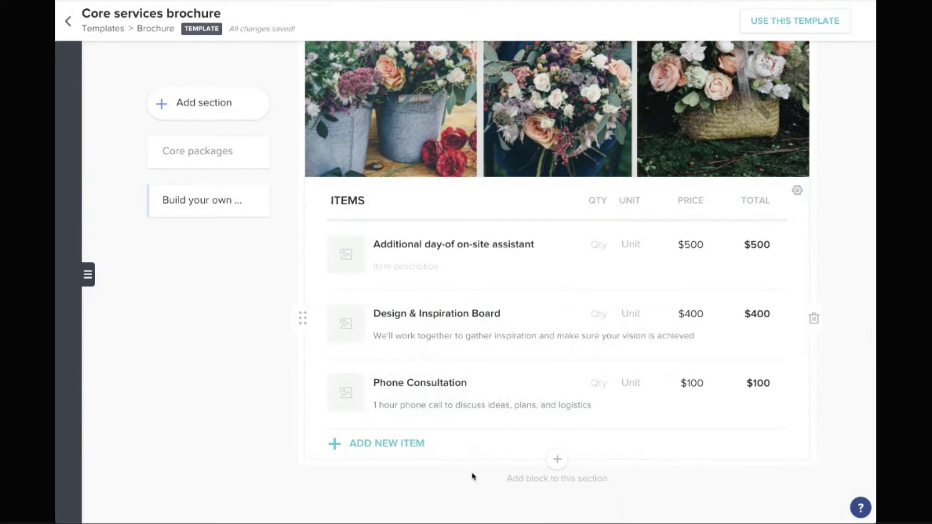
- Let the client choose quantities for the items in the build-your-own section's services block
click(798, 192)
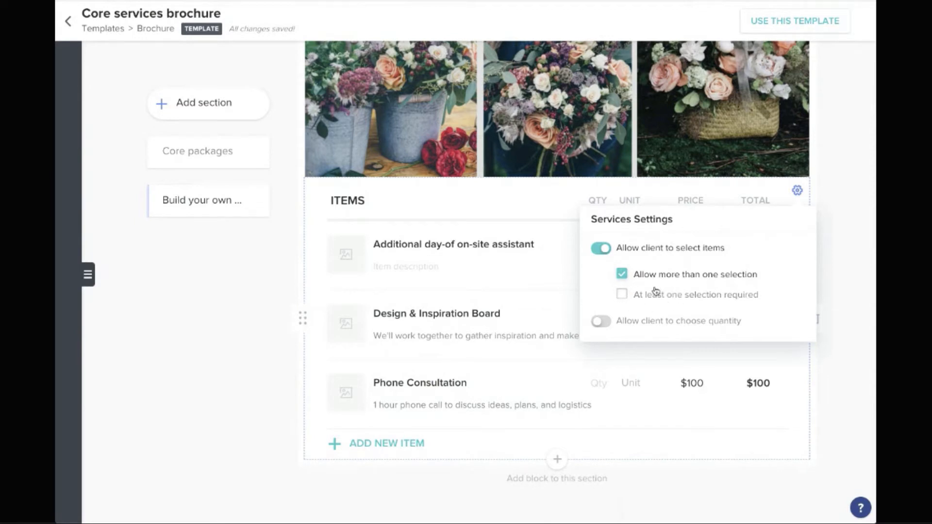
click(606, 323)
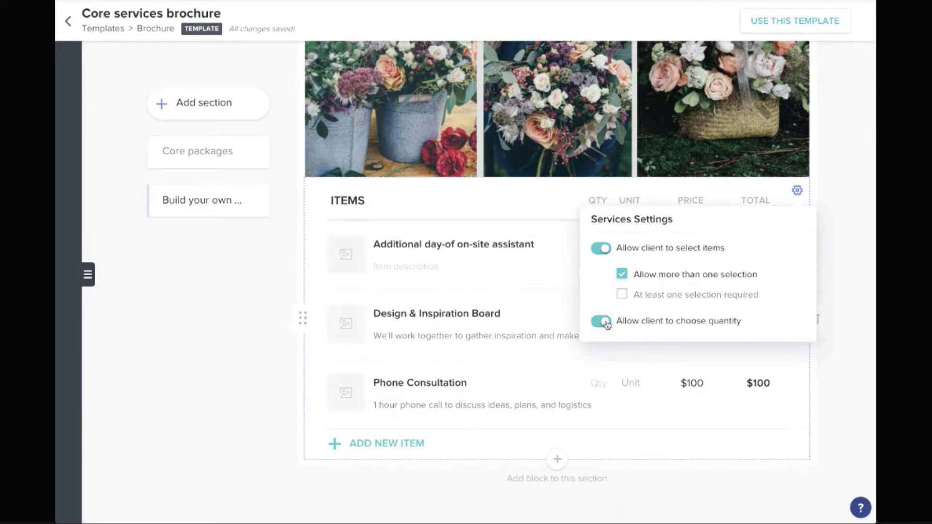
click(837, 338)
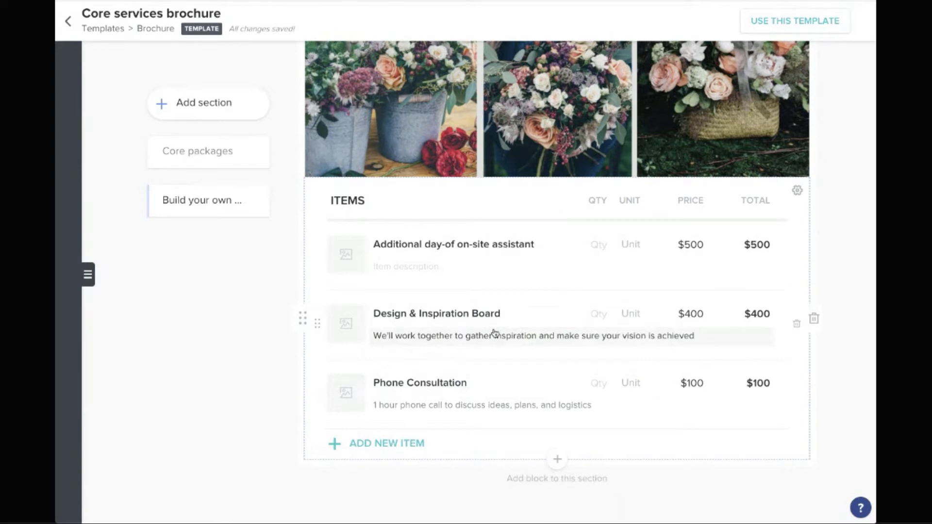
- Add a third brochure section titled "Questions for you!"
click(203, 107)
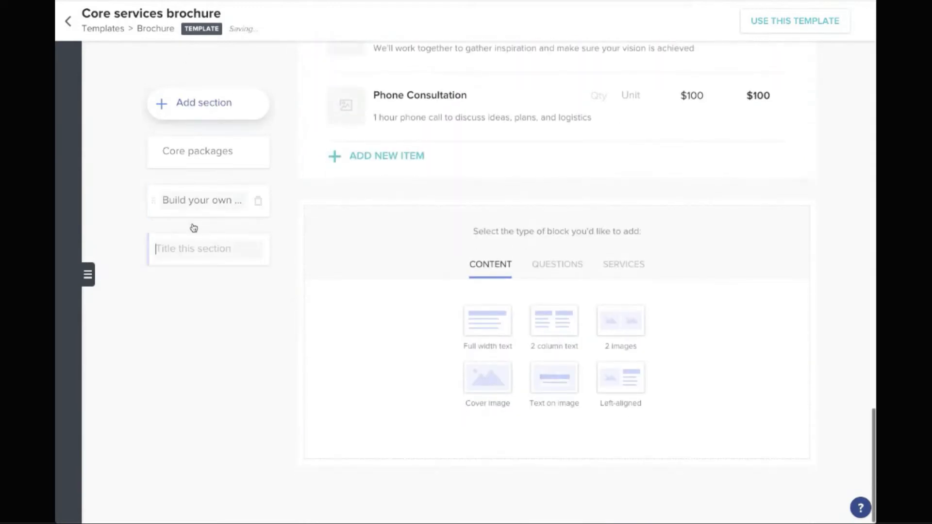
text(Qu)
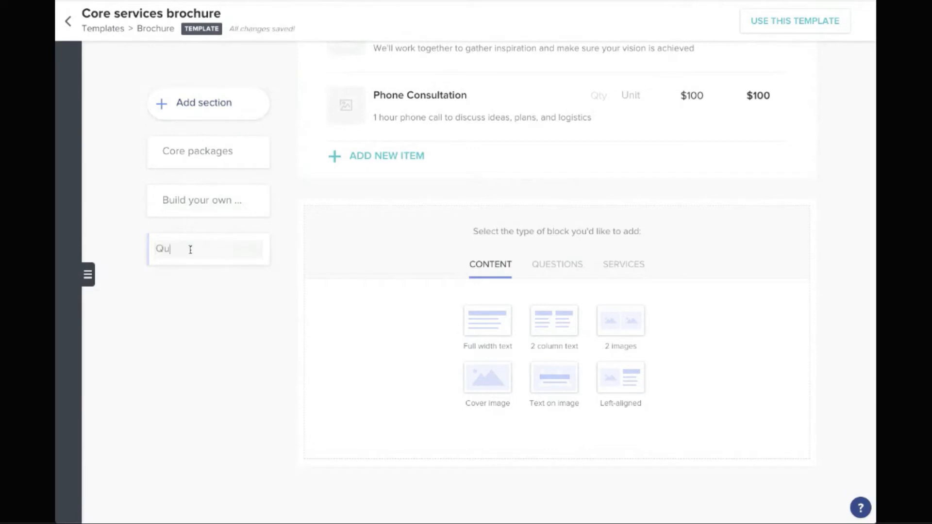
text(estions for you!)
click(193, 359)
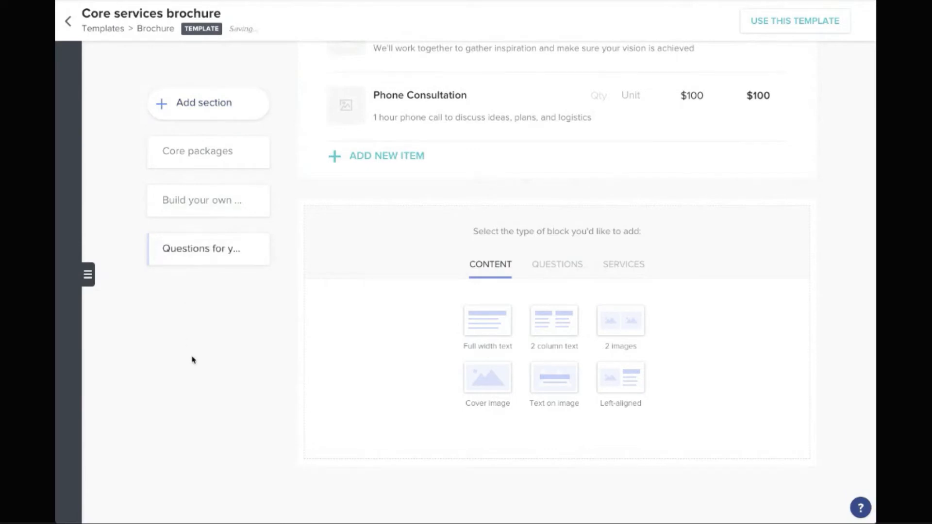
- Compare the custom and suggested question types and add the suggested Lead Source question to the Questions for you! section
click(556, 270)
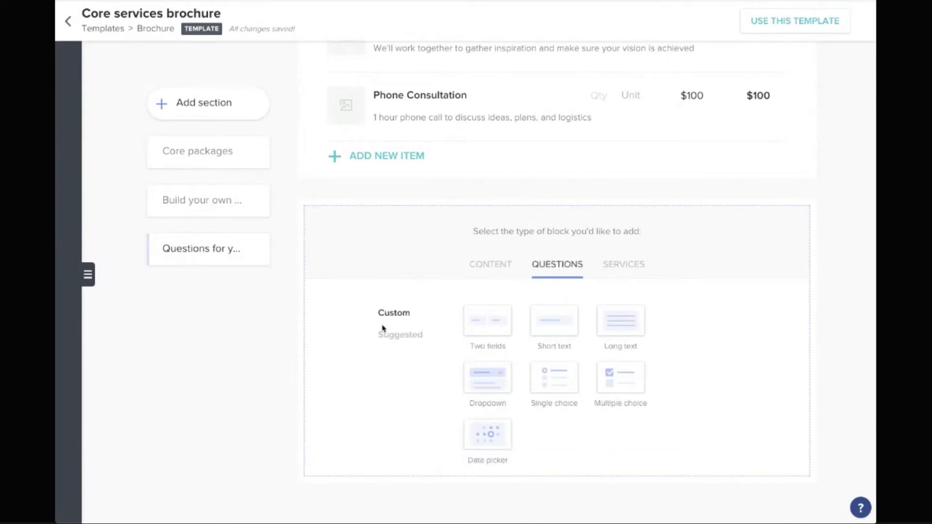
click(397, 339)
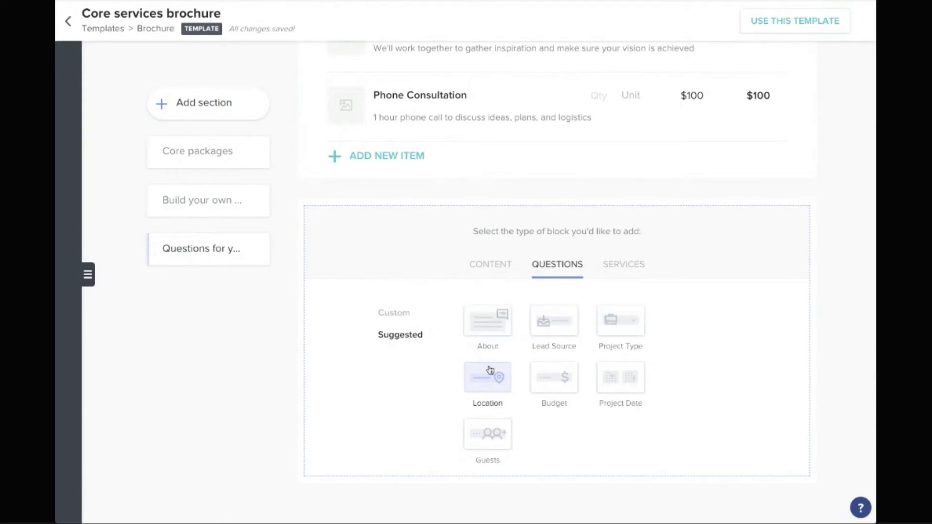
click(405, 314)
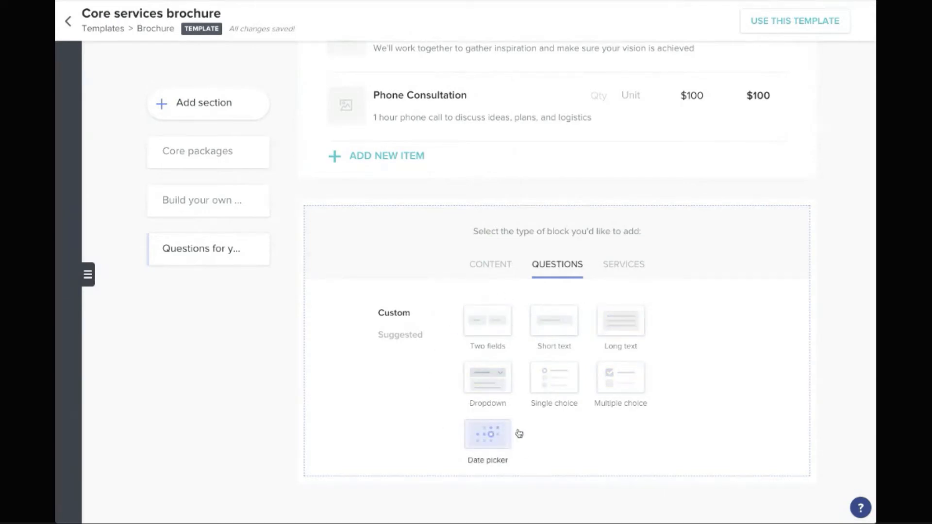
click(391, 336)
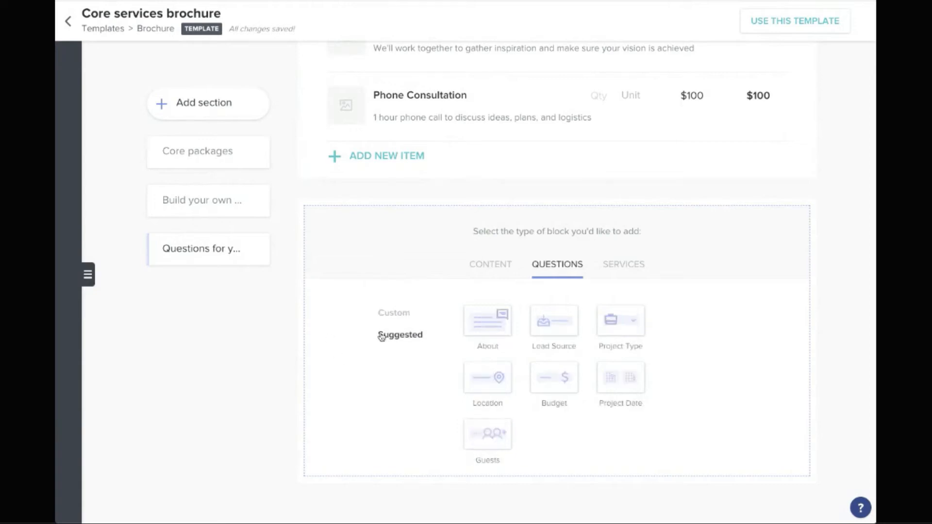
click(553, 322)
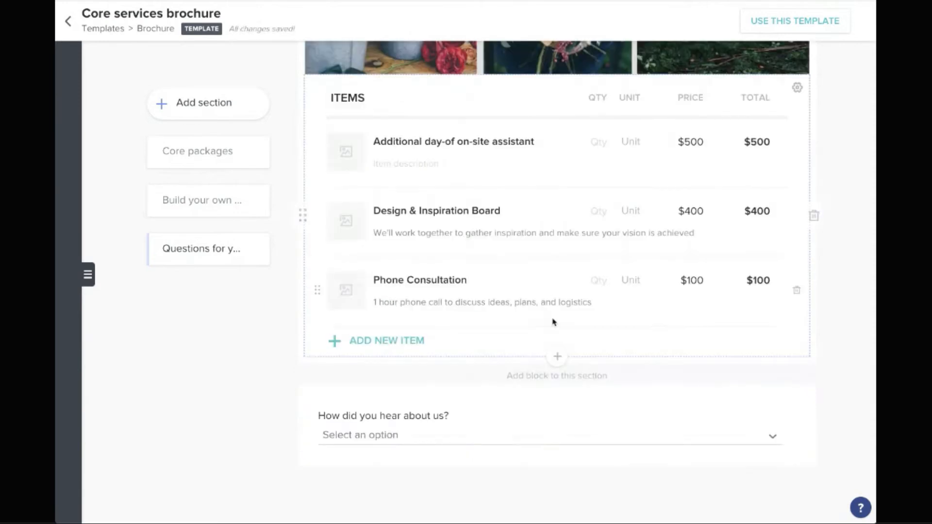
click(458, 416)
text(werwerew)
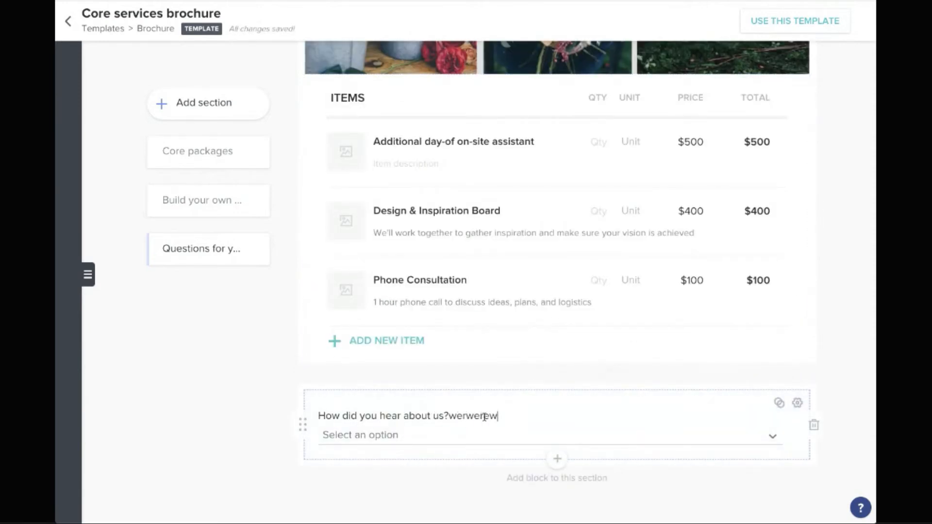
key(shift+Left)
key(shift+Left)
key(shift+Left)
key(shift+Left)
key(shift+Left)
key(shift+Left)
key(shift+Left)
key(shift+Left)
key(BackSpace)
- Make the "How did you hear about us?" question required, keeping Lead Source as its question type
mouse_move(777, 410)
click(797, 405)
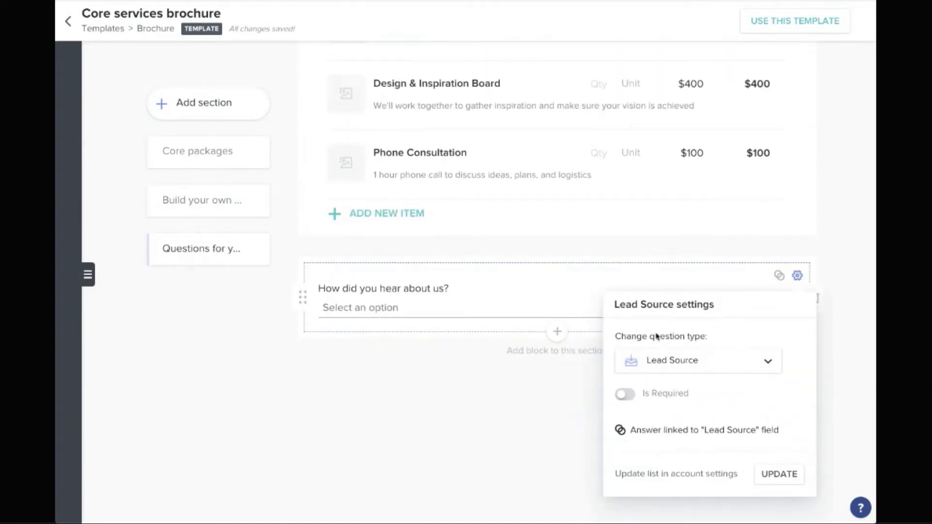
click(704, 364)
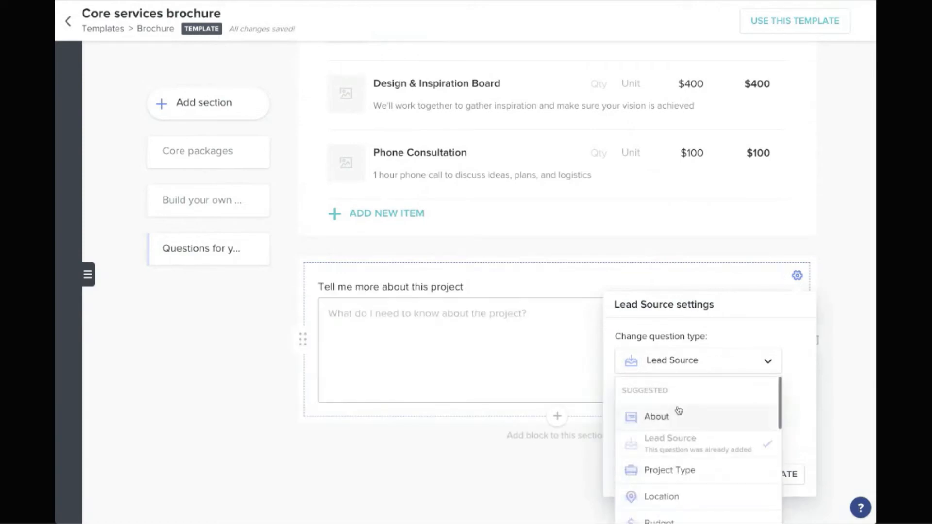
click(755, 326)
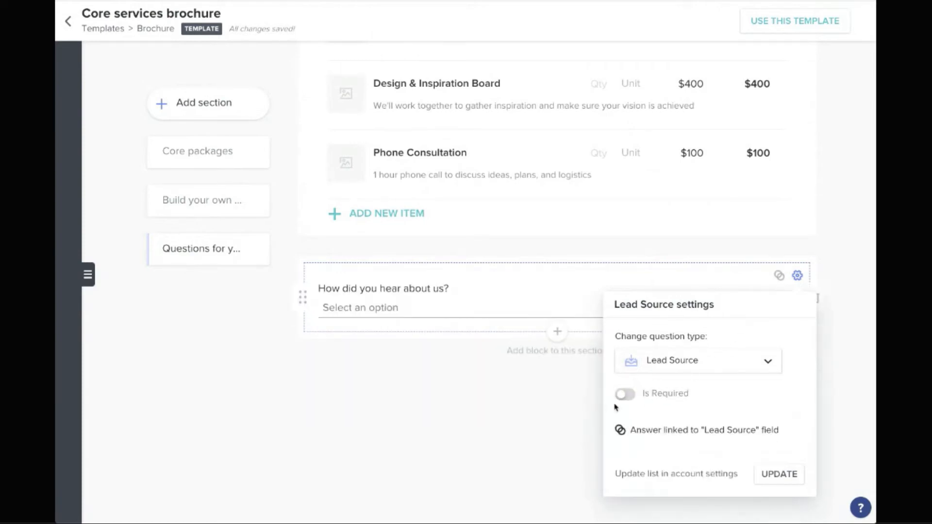
click(632, 396)
click(466, 395)
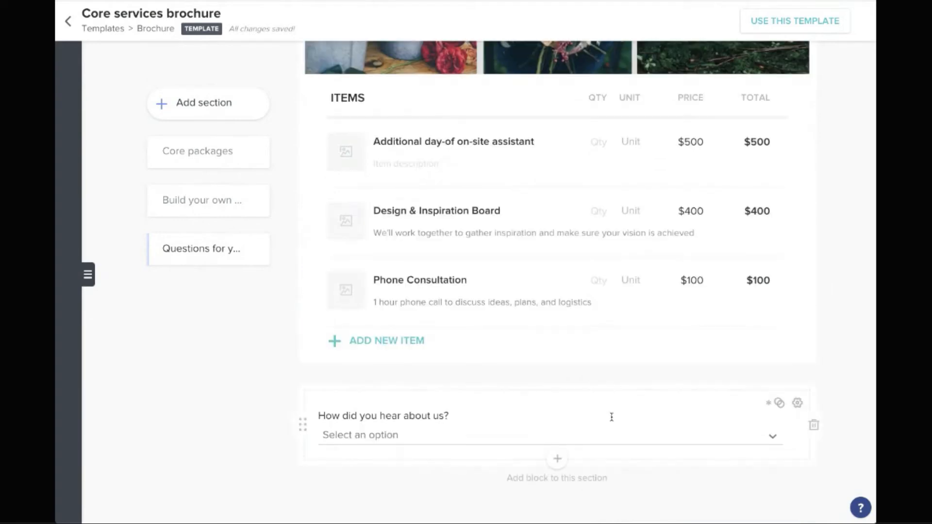
- Examine the custom question types that can be added below the lead source question and the handles for moving or deleting that block
click(556, 460)
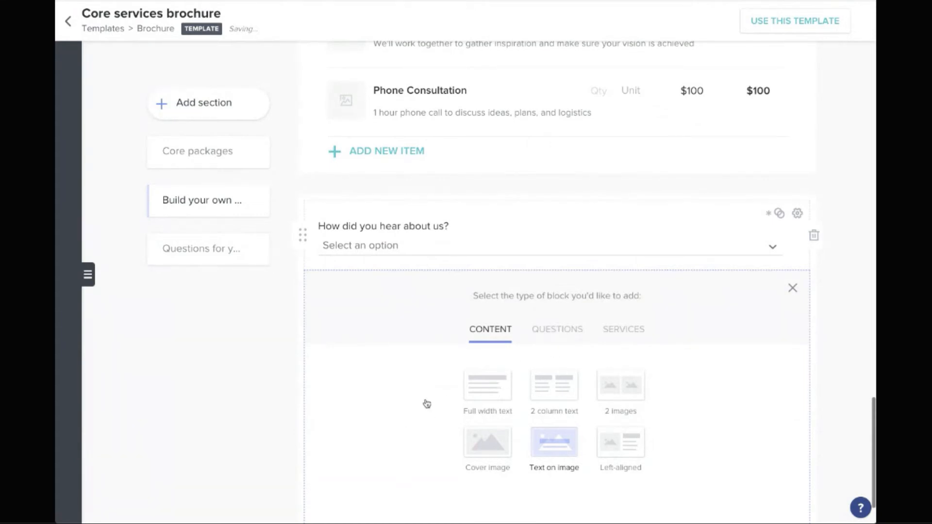
click(562, 337)
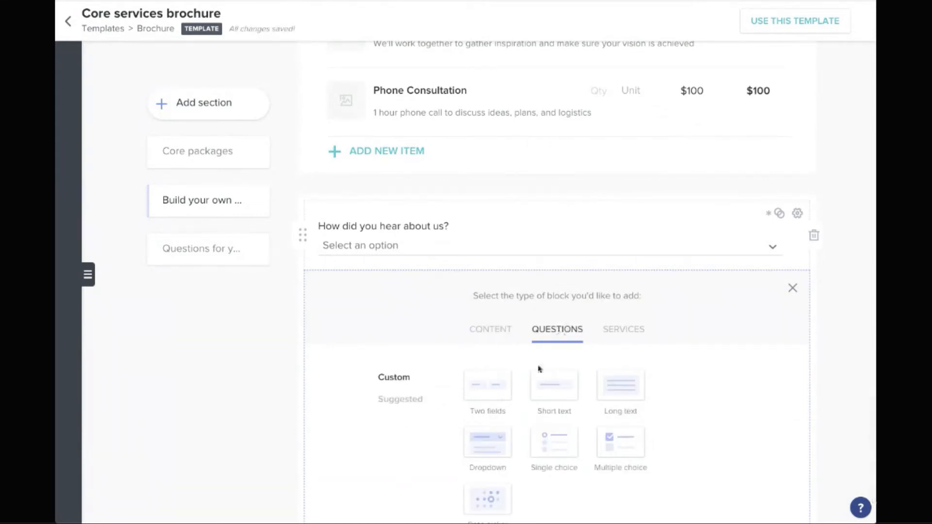
scroll(516, 387, down, 1)
scroll(644, 384, down, 1)
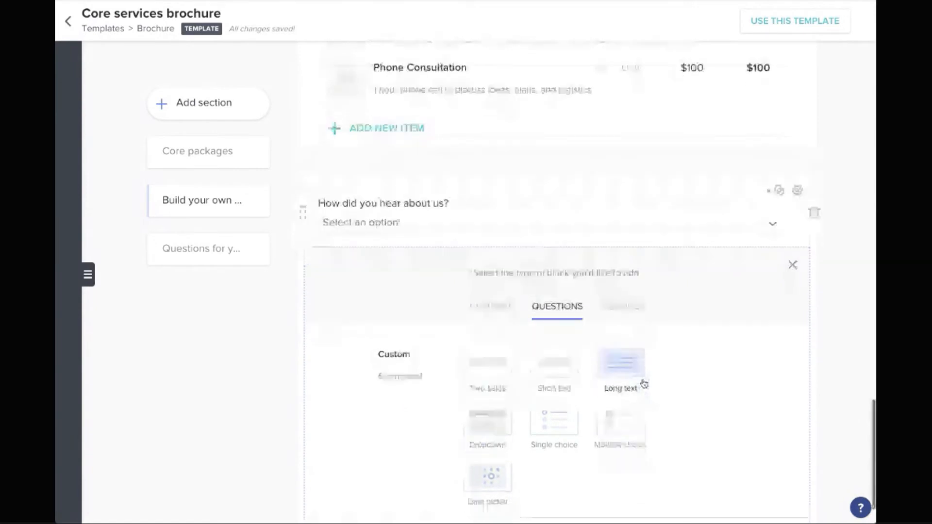
scroll(644, 384, down, 3)
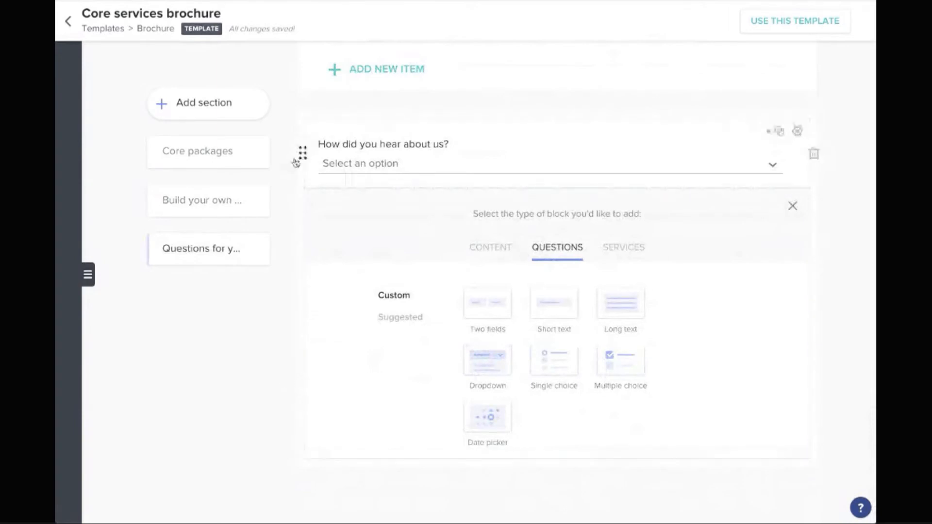
drag(302, 155, 312, 202)
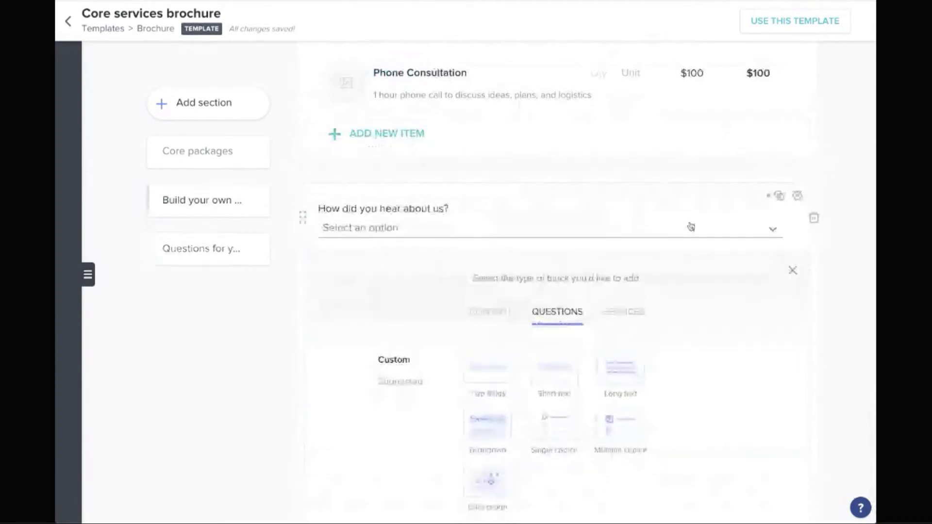
scroll(814, 238, up, 4)
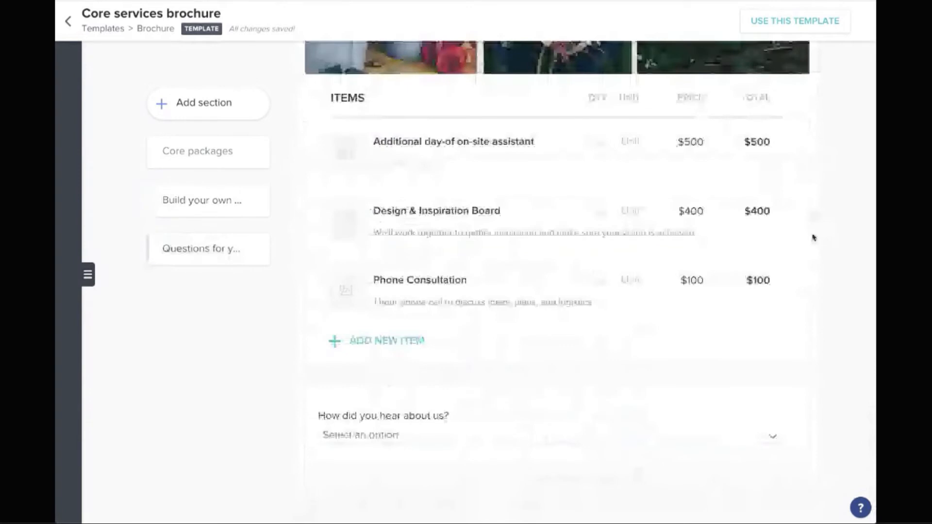
mouse_move(814, 426)
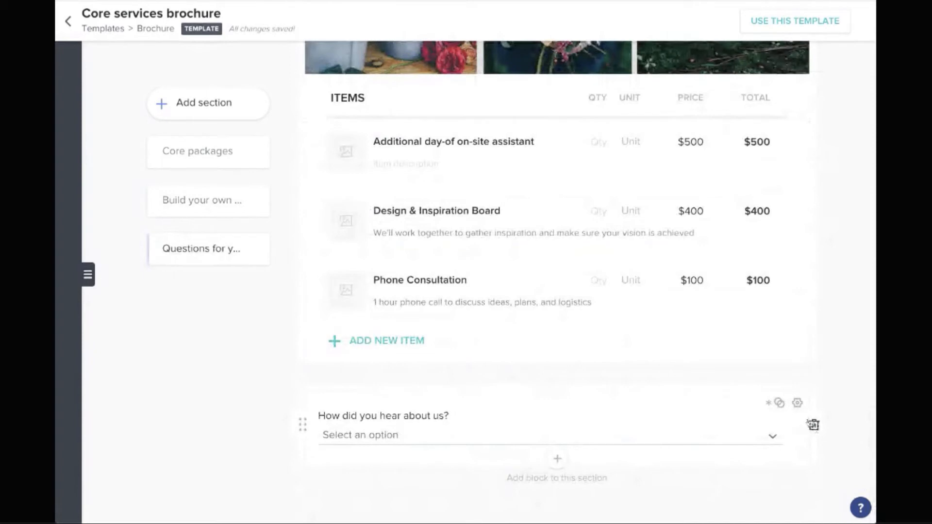
- Review the whole brochure up to the sparkler cover image and back, checking which content blocks can be inserted beneath that image
scroll(808, 423, up, 1)
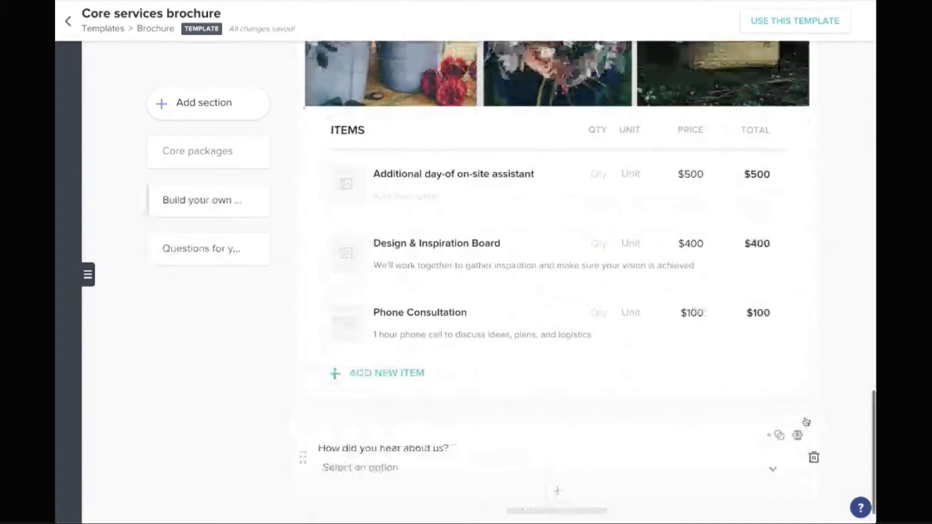
scroll(806, 421, up, 10)
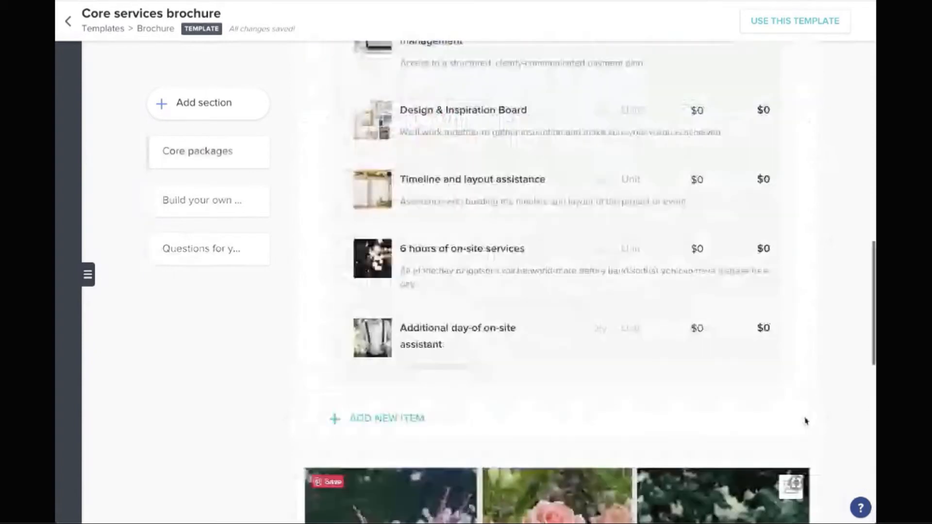
scroll(805, 422, up, 3)
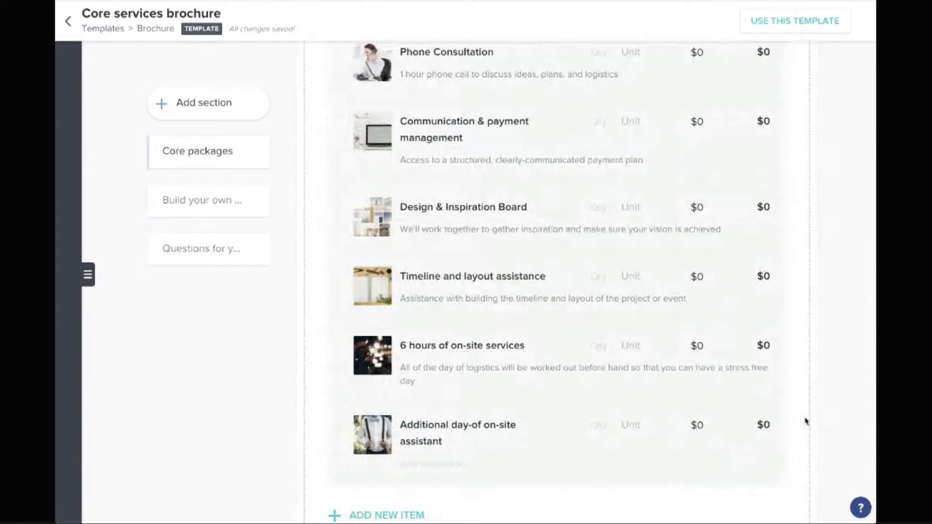
scroll(806, 421, up, 2)
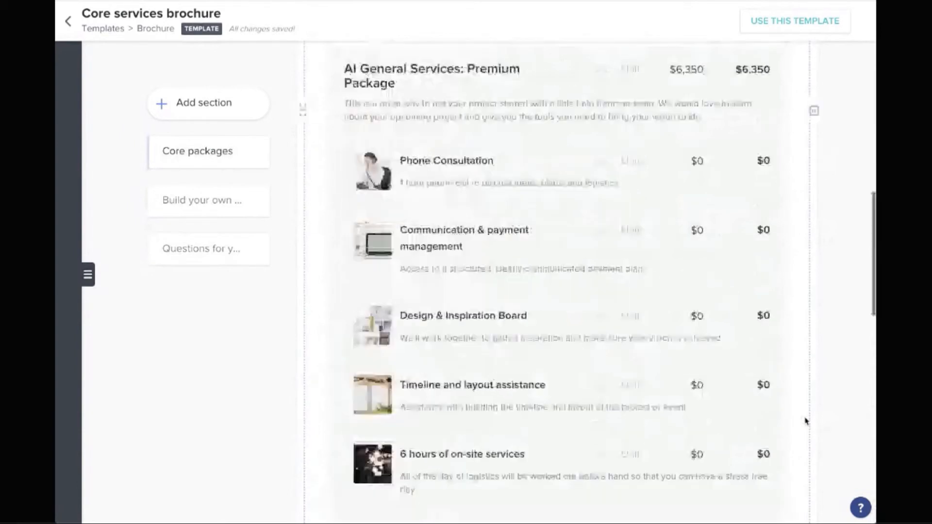
scroll(556, 401, up, 5)
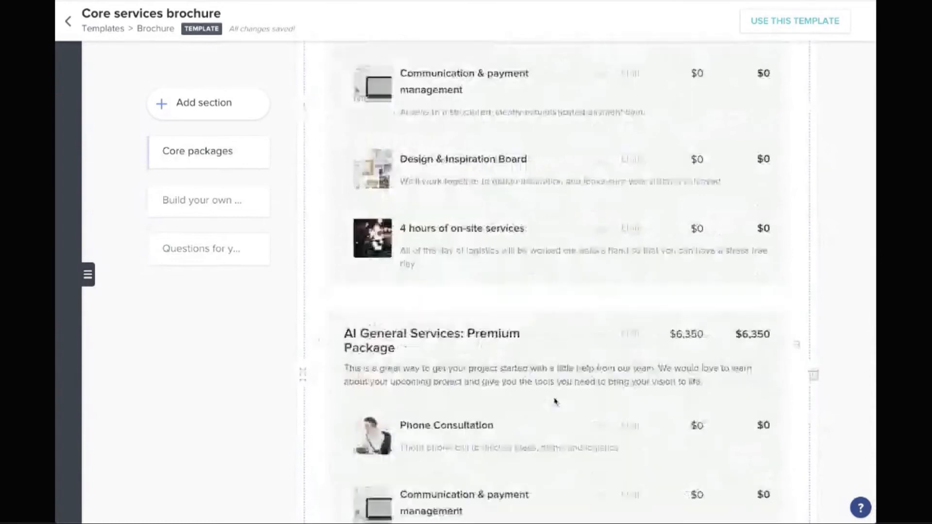
scroll(466, 336, up, 10)
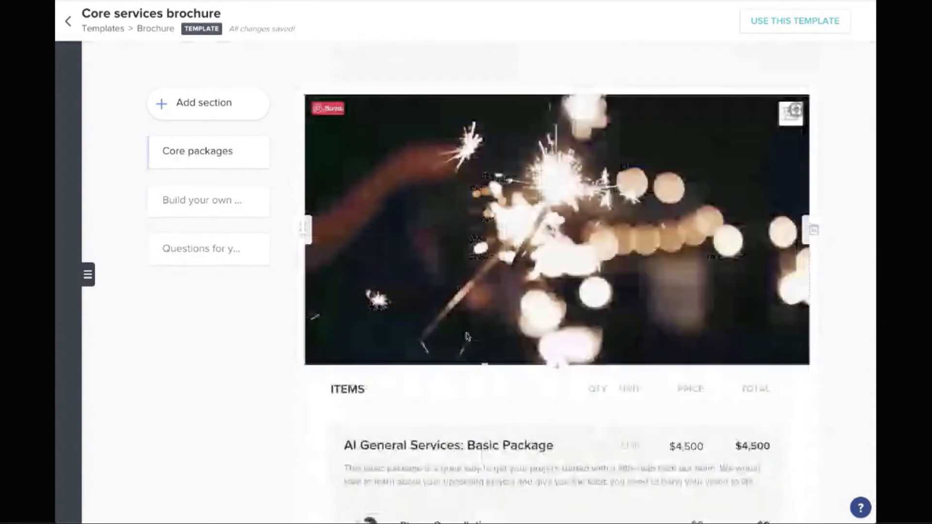
click(557, 368)
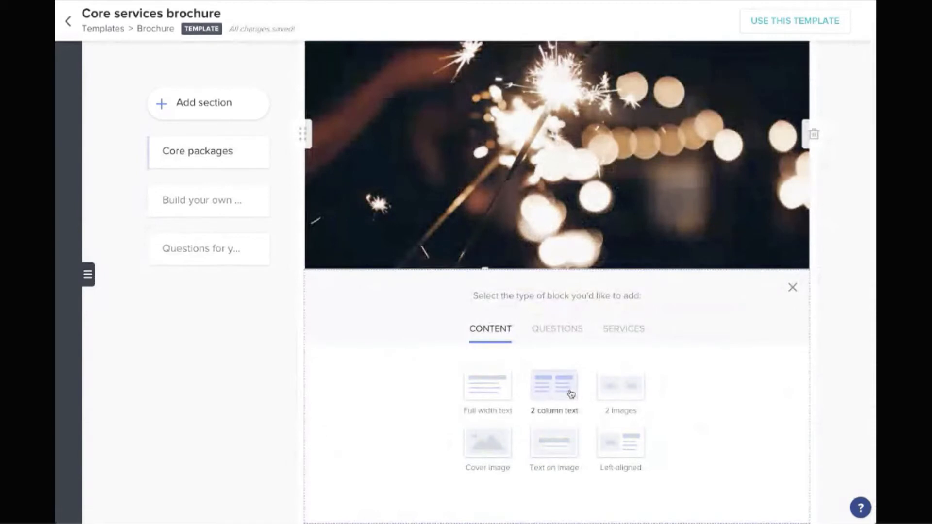
click(792, 287)
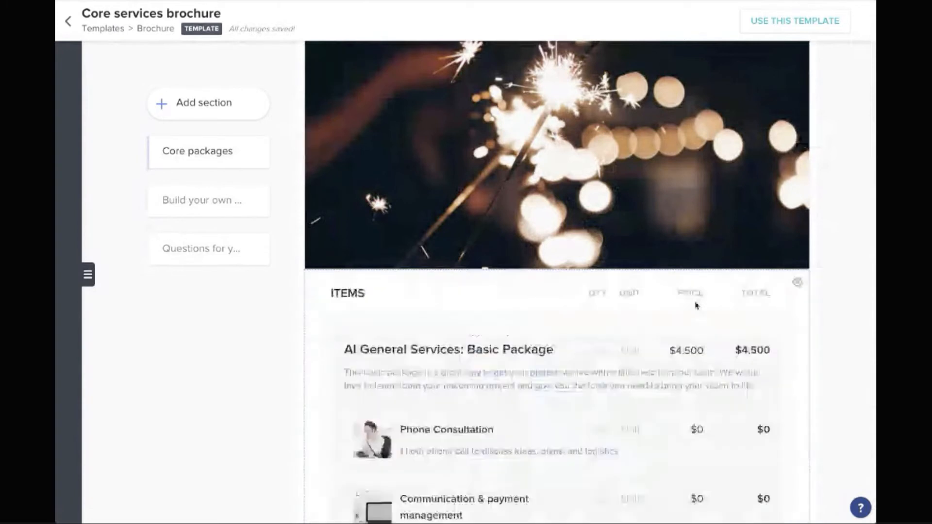
scroll(696, 305, down, 10)
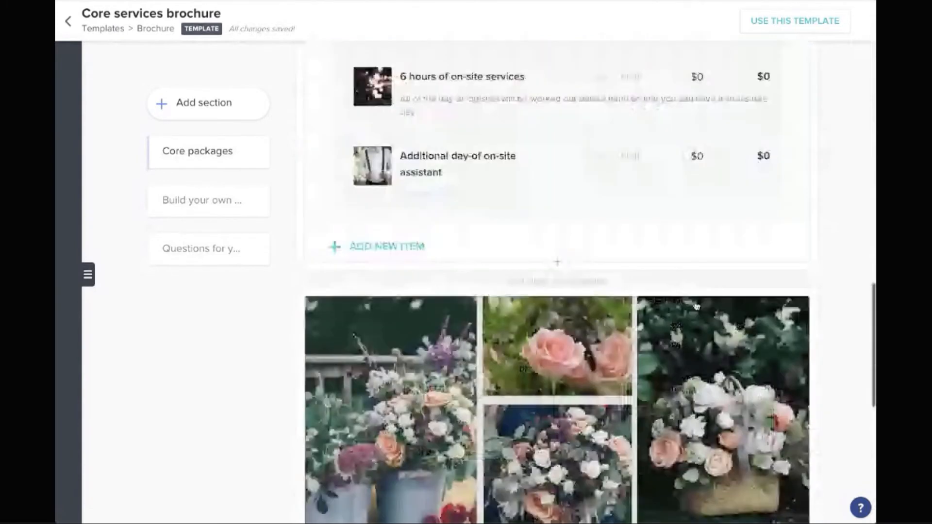
scroll(696, 305, down, 10)
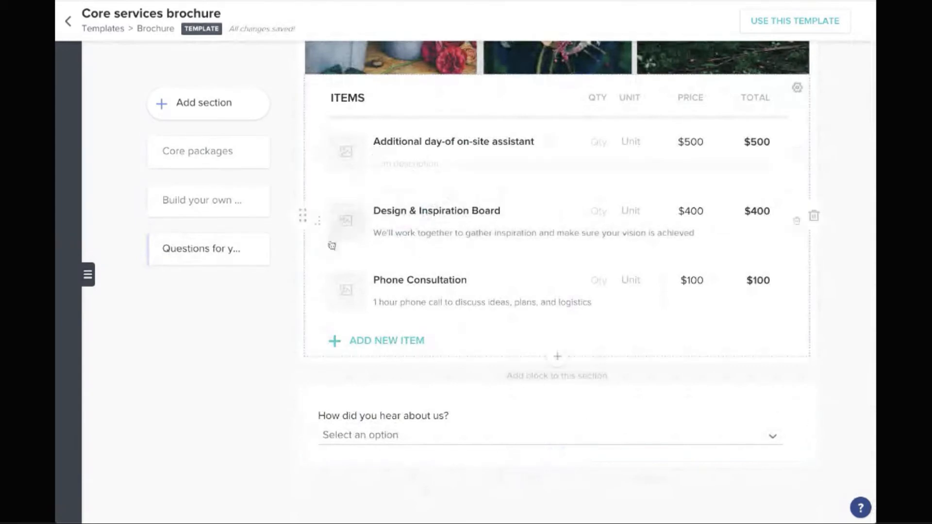
scroll(567, 298, up, 1)
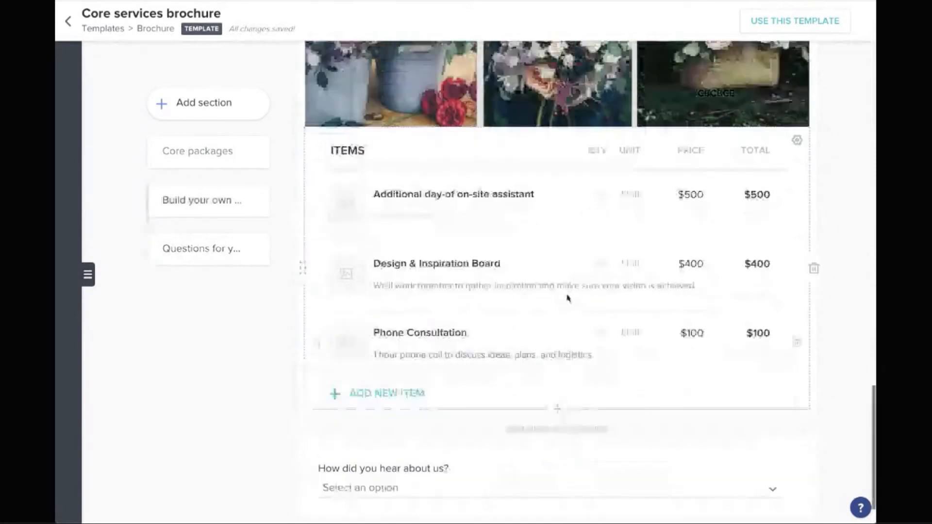
scroll(567, 297, up, 2)
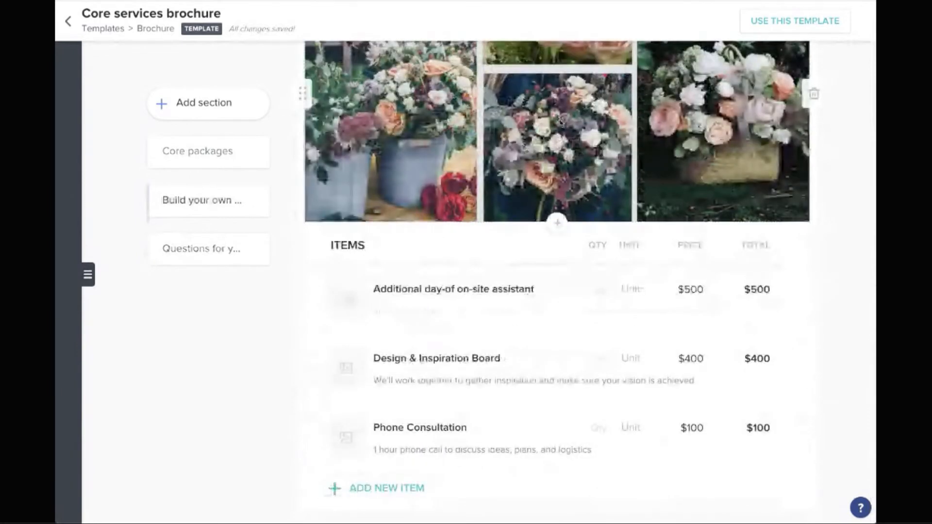
- Insert a short text question reading "Do you like this?" between the floral image collage and the items list
scroll(472, 118, up, 1)
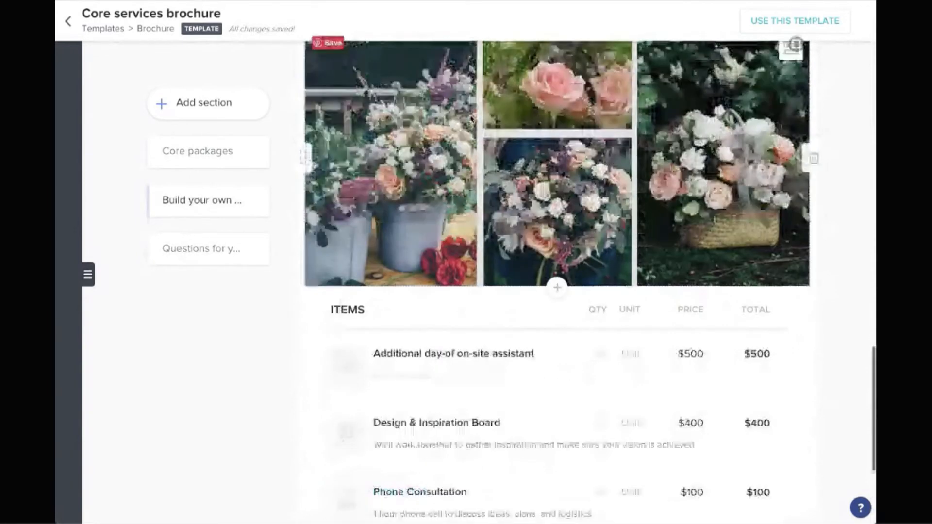
scroll(472, 118, up, 1)
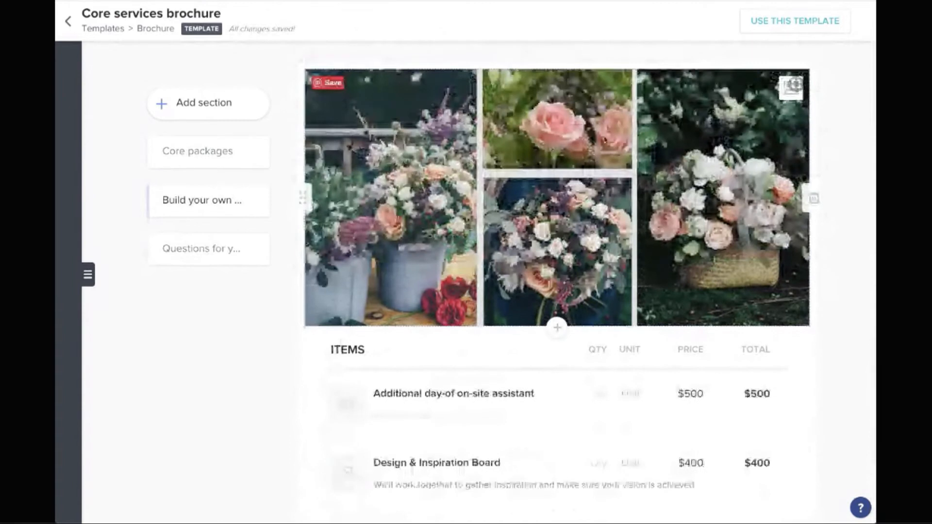
click(558, 329)
click(557, 329)
scroll(529, 392, down, 1)
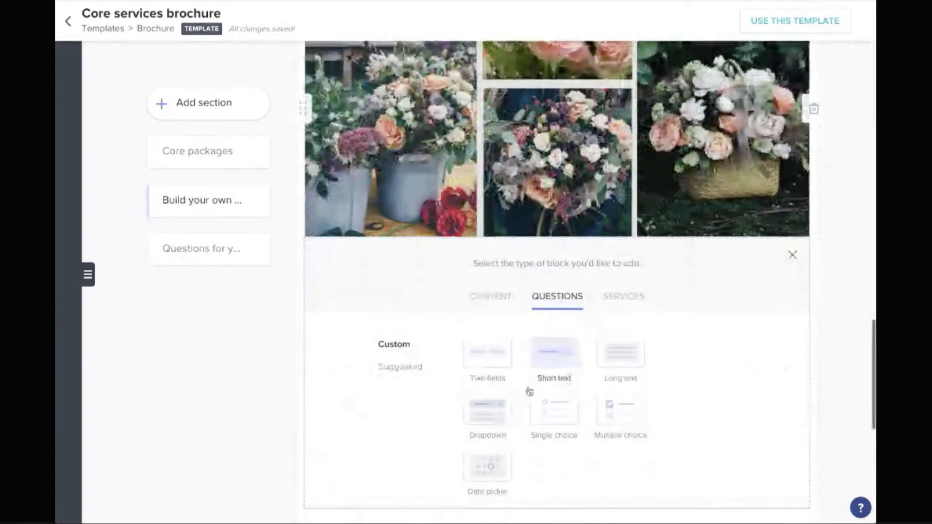
click(562, 358)
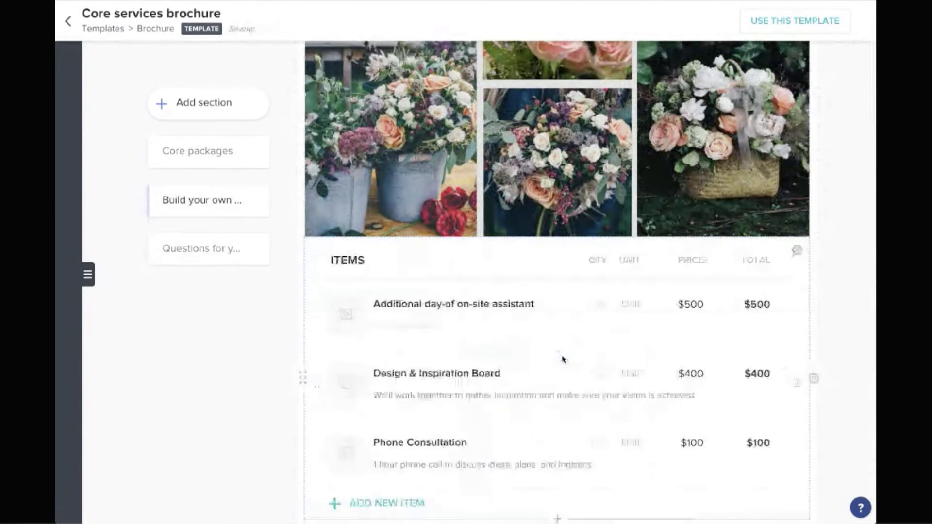
click(401, 266)
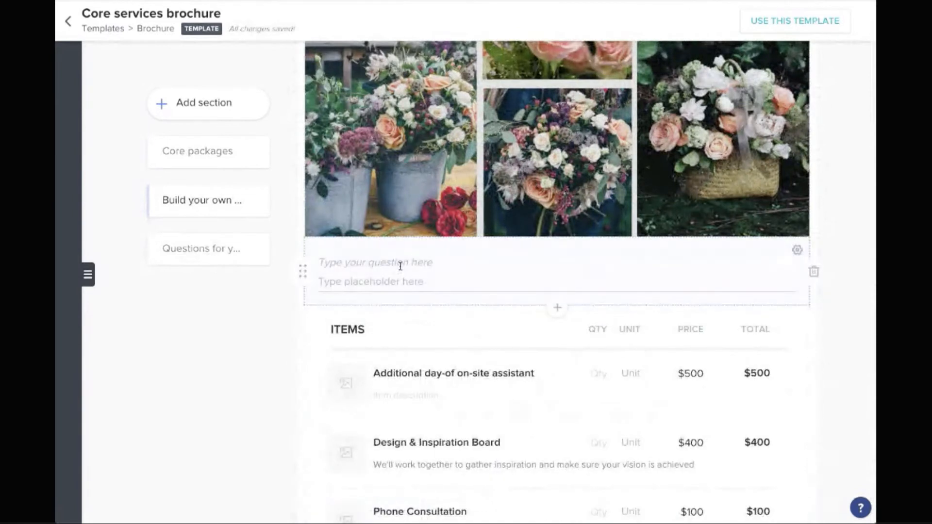
text(Do you like this)
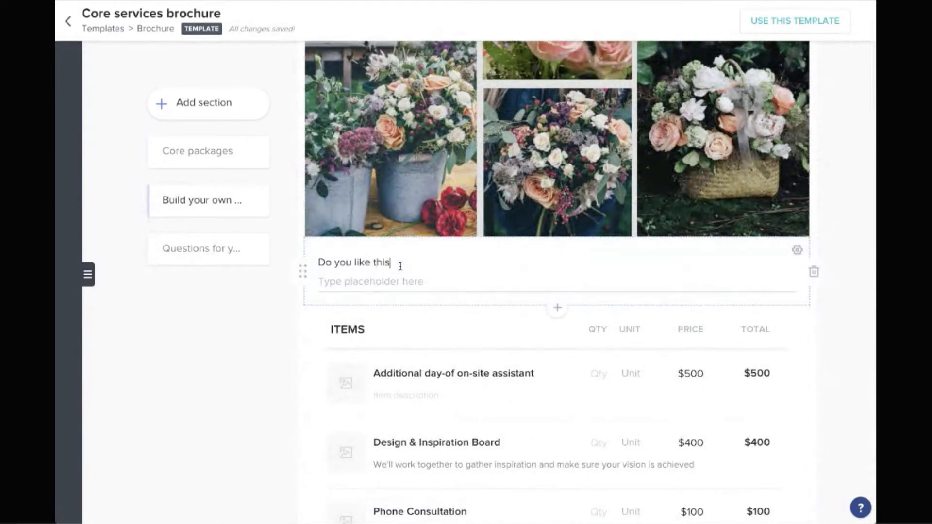
text(?)
click(254, 333)
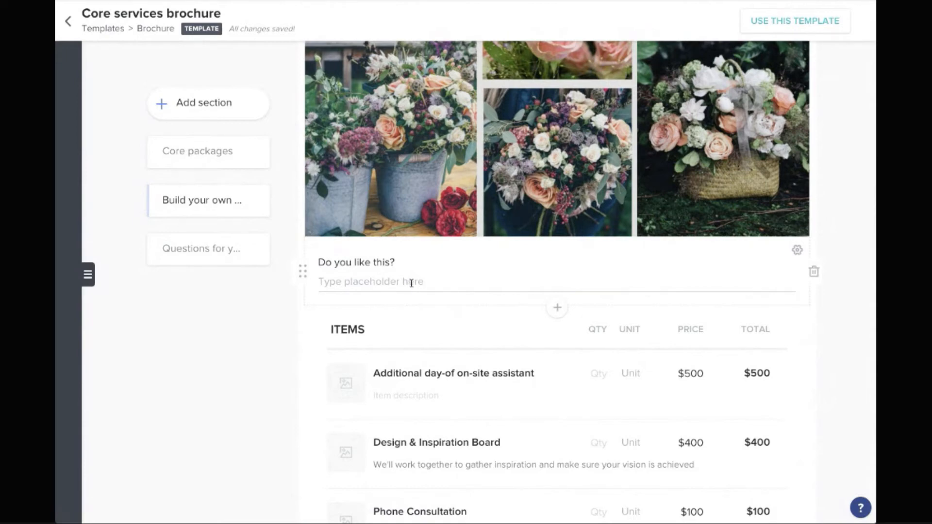
- Delete the "Do you like this?" question block from beneath the floral image collage
scroll(410, 282, up, 2)
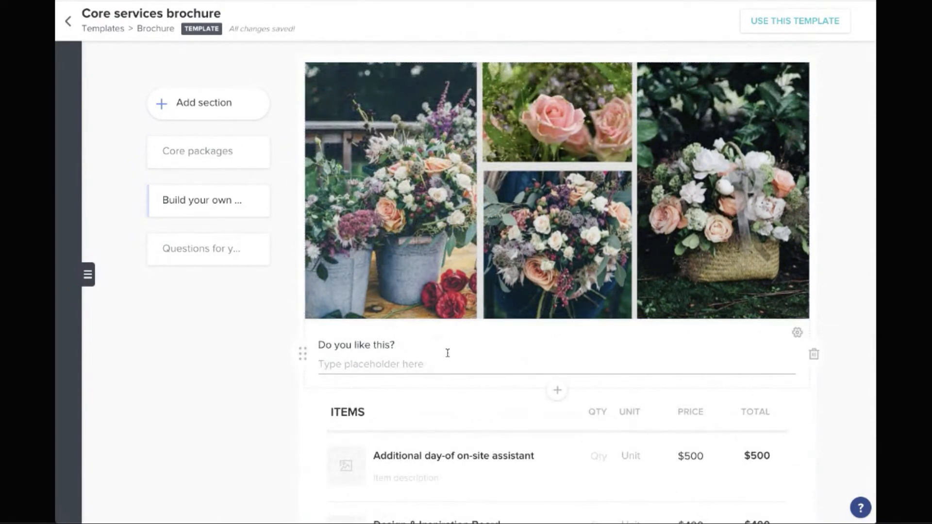
click(814, 354)
scroll(783, 360, down, 5)
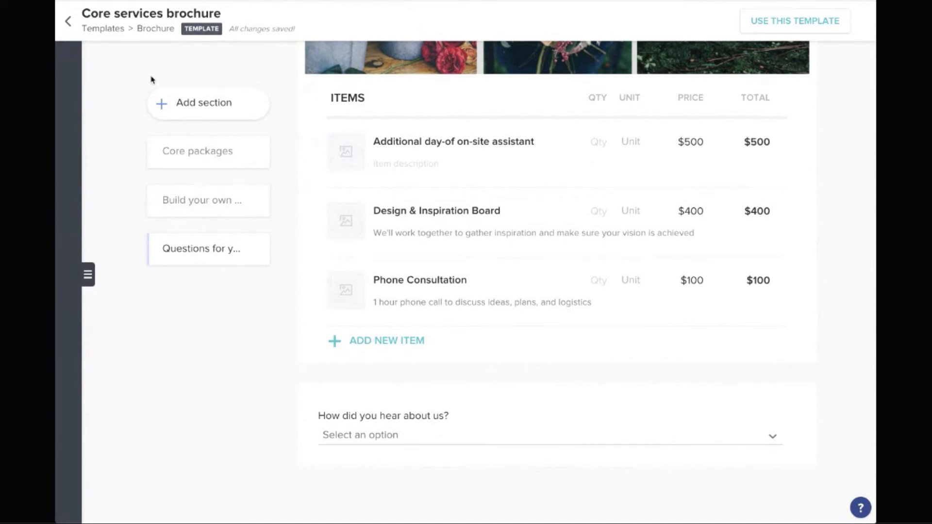
- Leave the brochure template and open the AI: Standard Inquiry Workflow from the workflow list
click(111, 30)
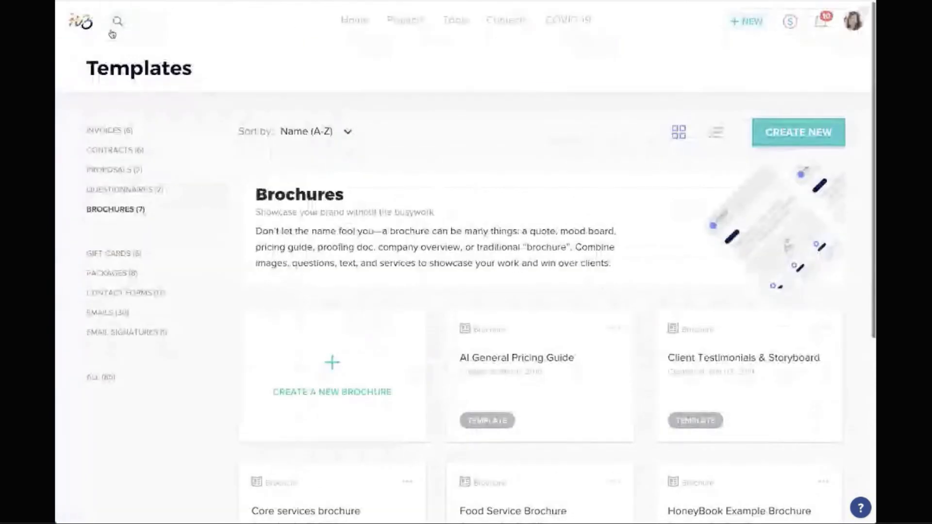
click(454, 20)
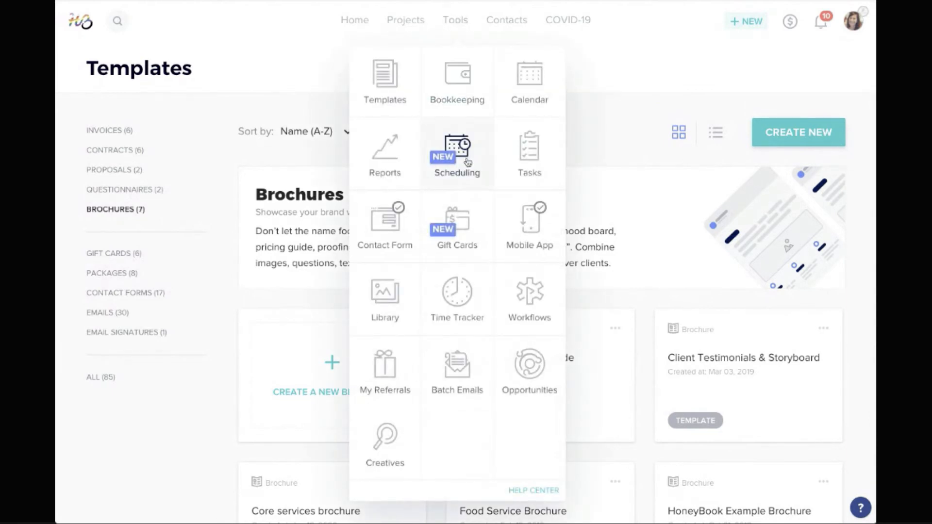
click(525, 305)
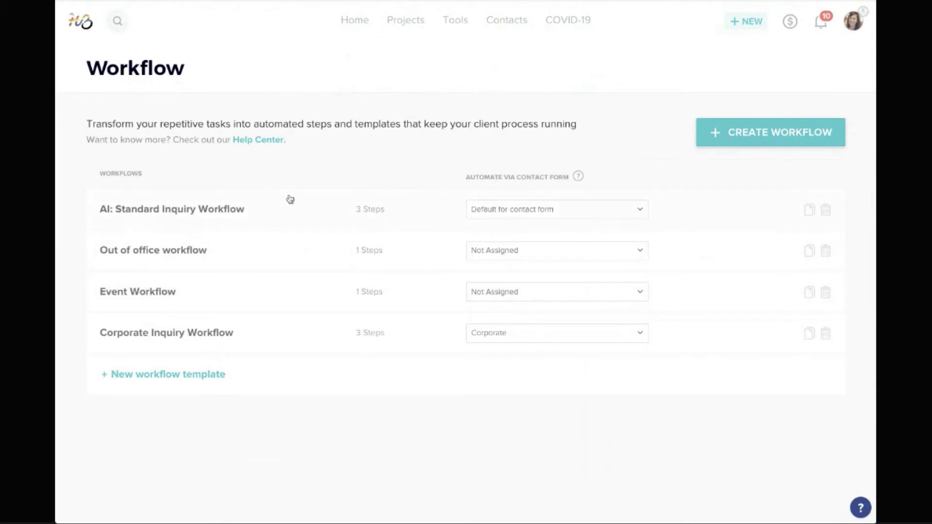
click(287, 217)
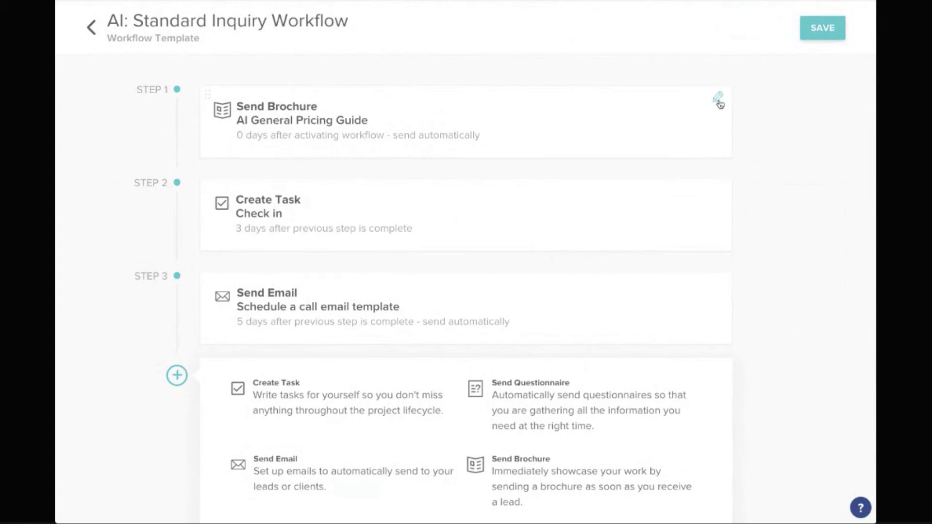
- Set the Step 1 Send Brochure action to use the Core services brochure template
click(719, 99)
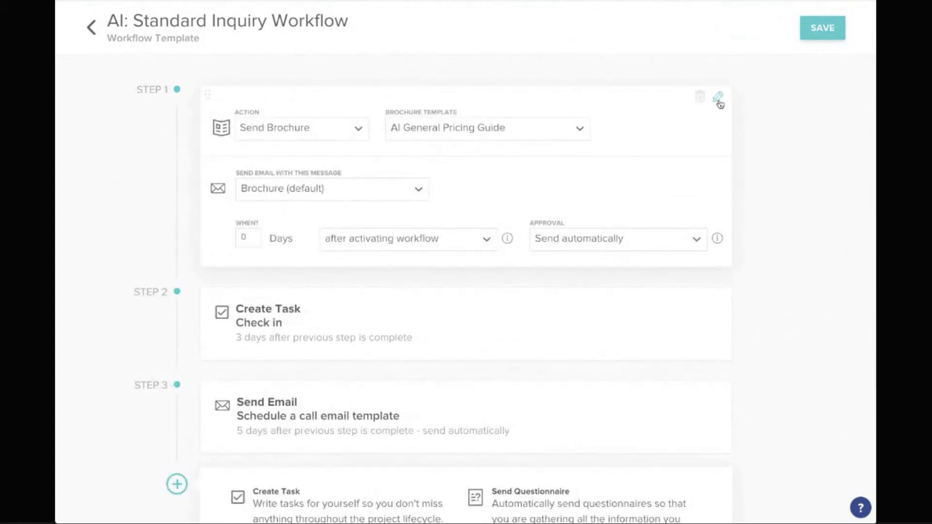
click(531, 139)
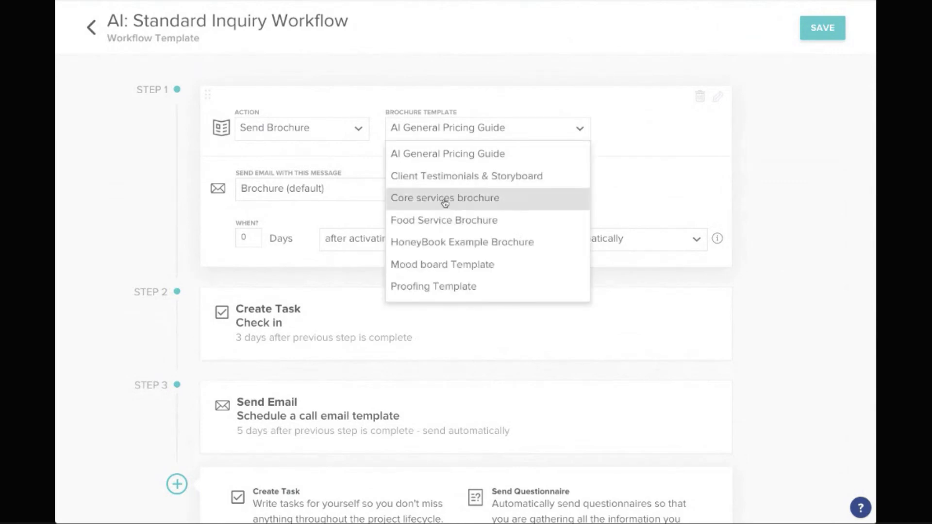
click(490, 202)
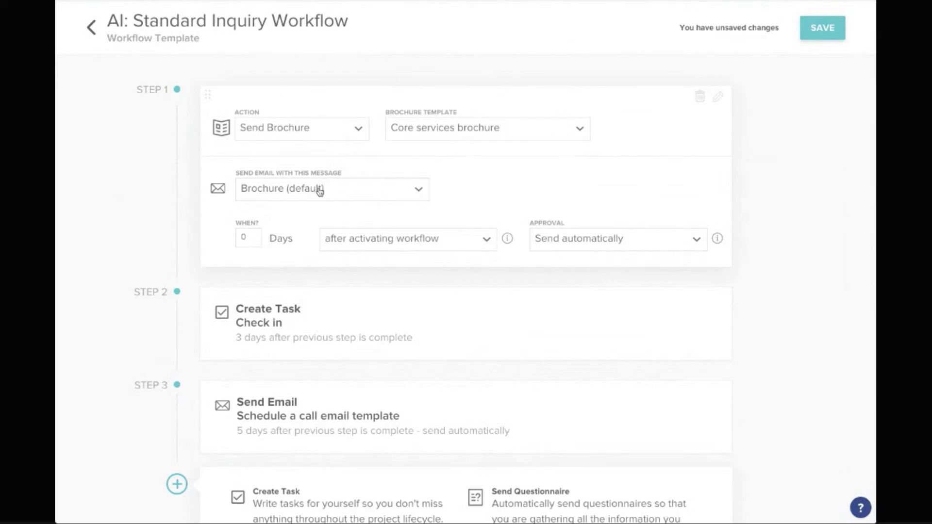
- Open the Step 3 Send Email action for editing and examine which email templates it can send
scroll(377, 291, down, 3)
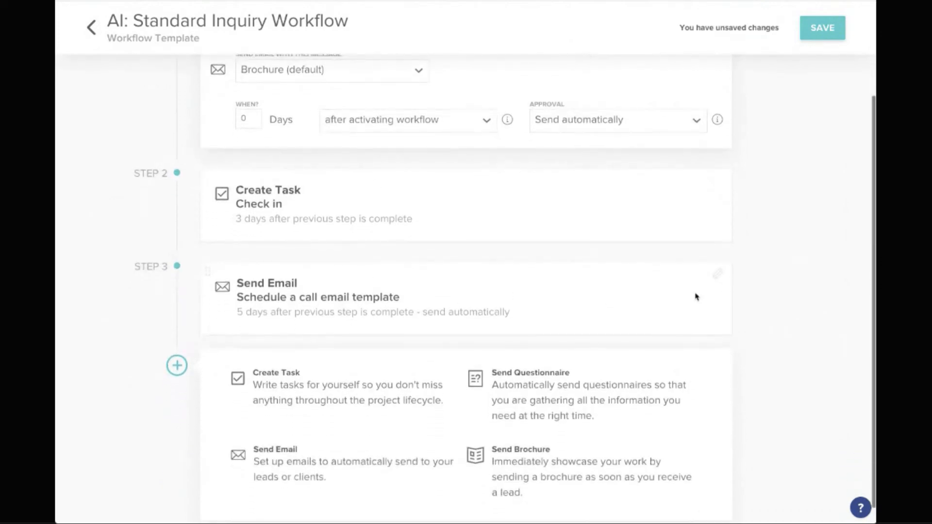
click(718, 274)
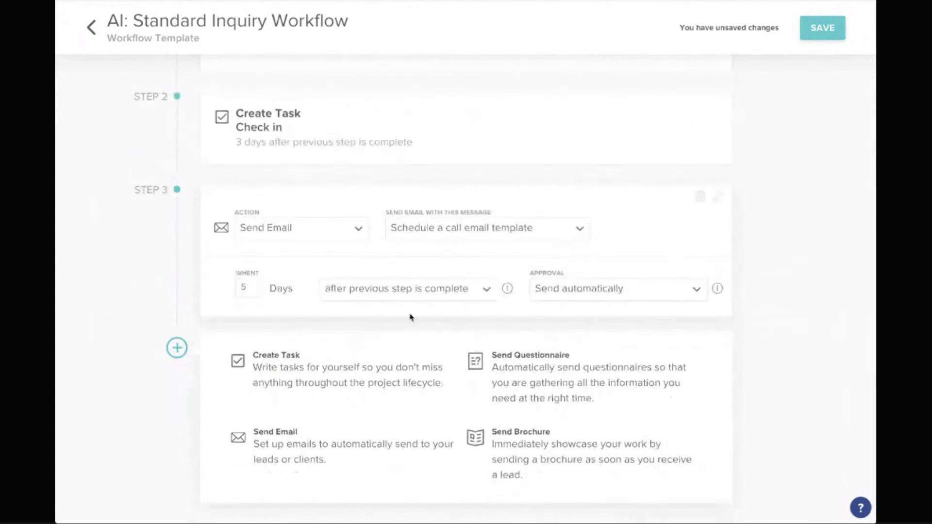
click(443, 231)
scroll(465, 401, down, 4)
scroll(465, 402, up, 5)
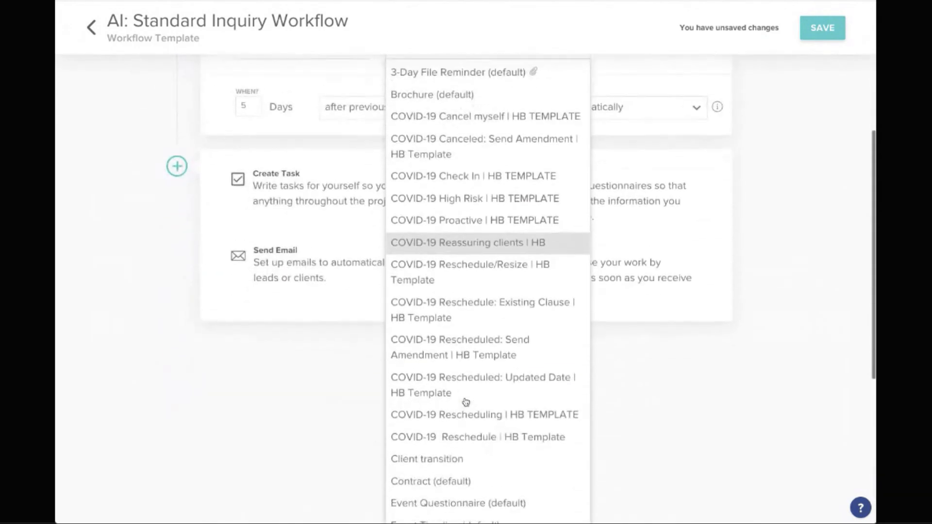
click(806, 264)
scroll(495, 224, up, 1)
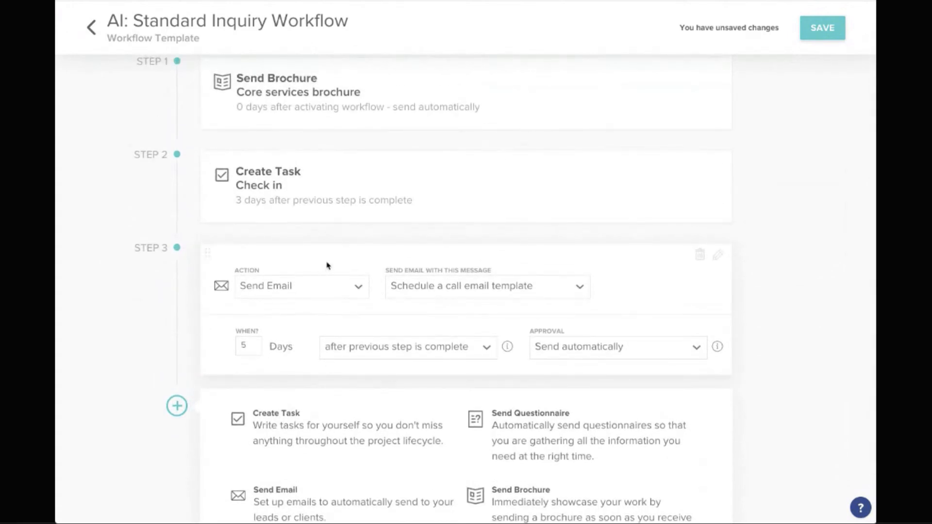
- Examine the action types and timing triggers available for Step 3, keeping Send Email after previous step is complete
click(338, 292)
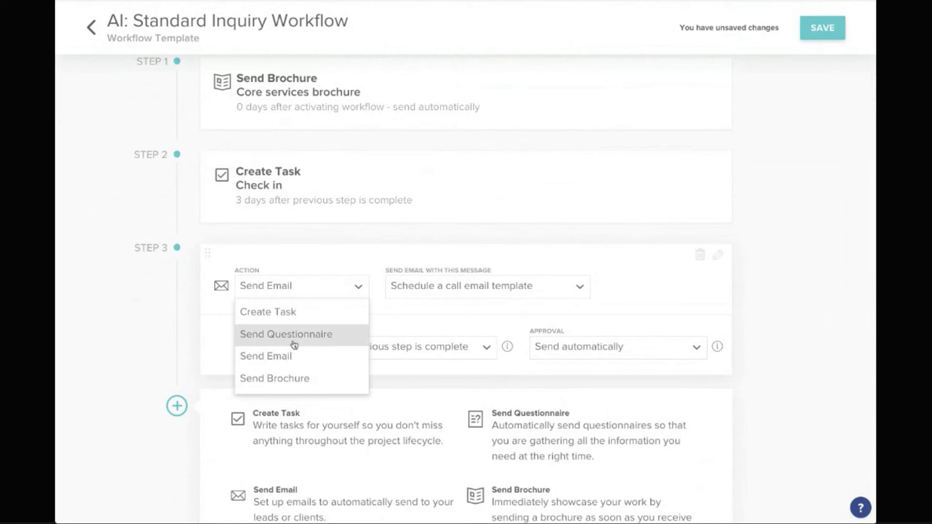
click(92, 330)
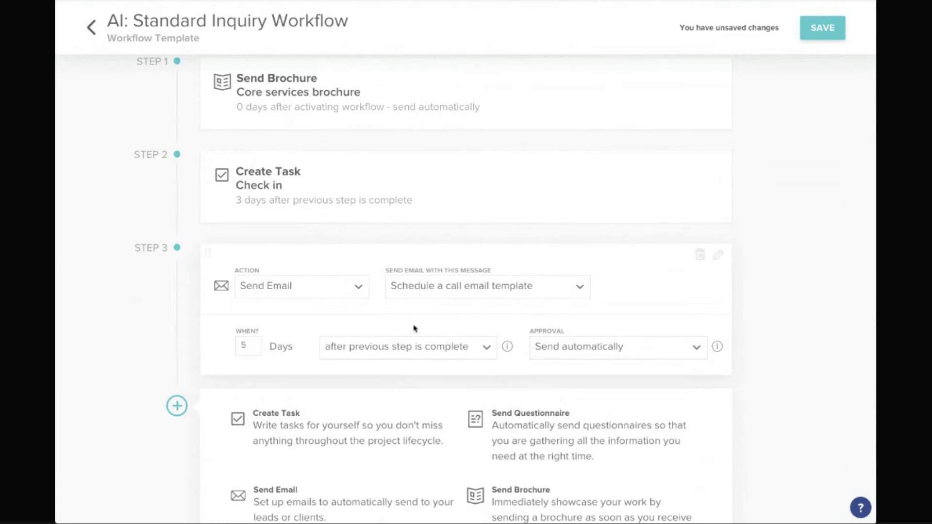
click(411, 348)
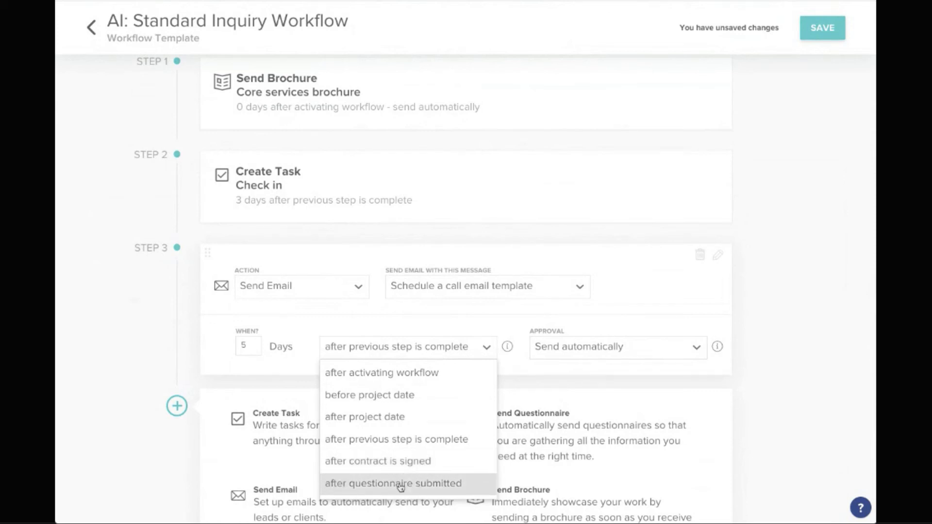
click(174, 456)
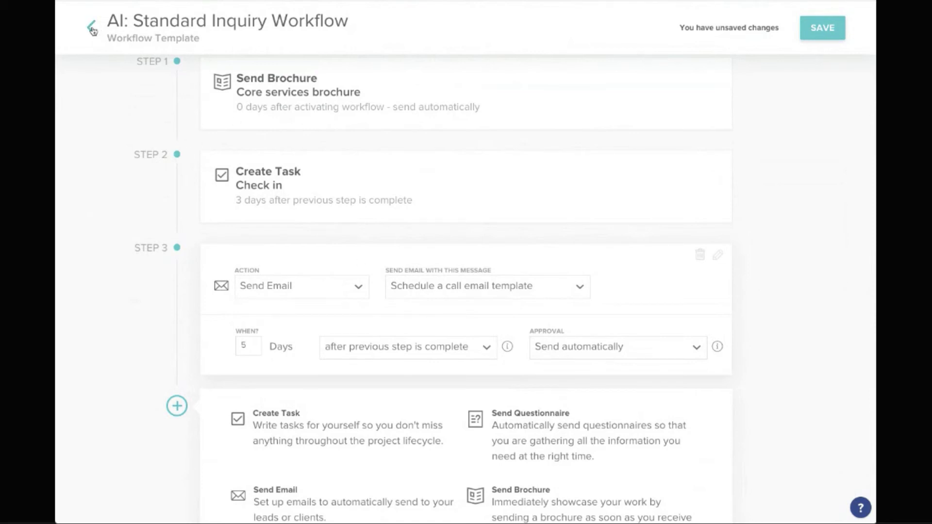
- Leave the workflow without saving and examine the project types that can automate AI: Standard Inquiry Workflow via the contact form
scroll(339, 145, up, 1)
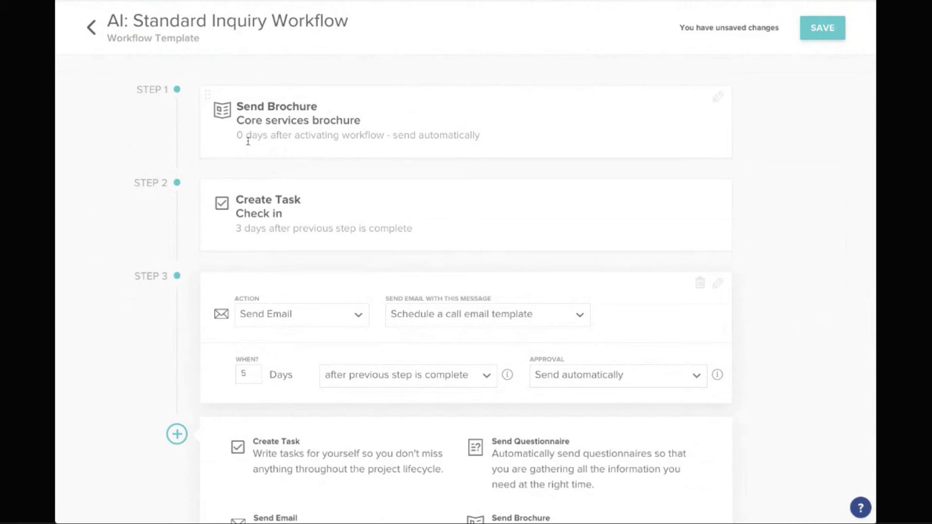
click(91, 28)
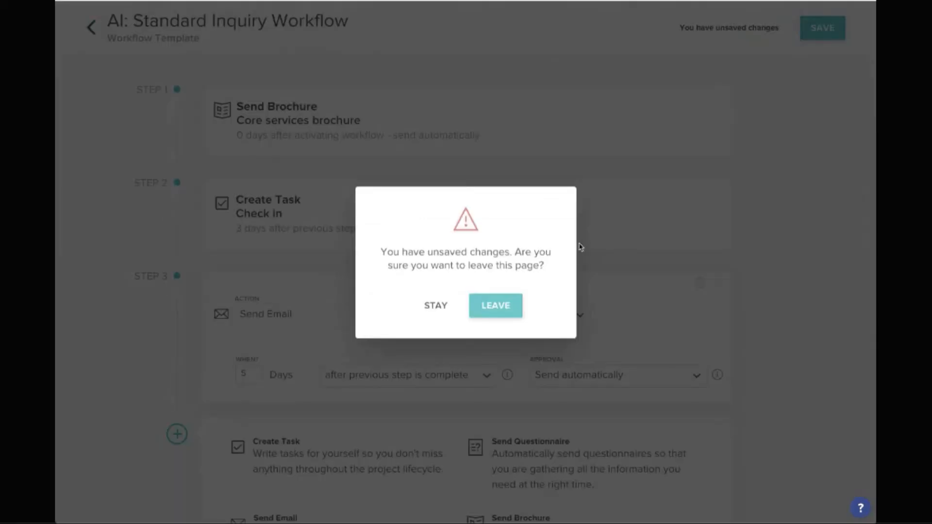
click(500, 310)
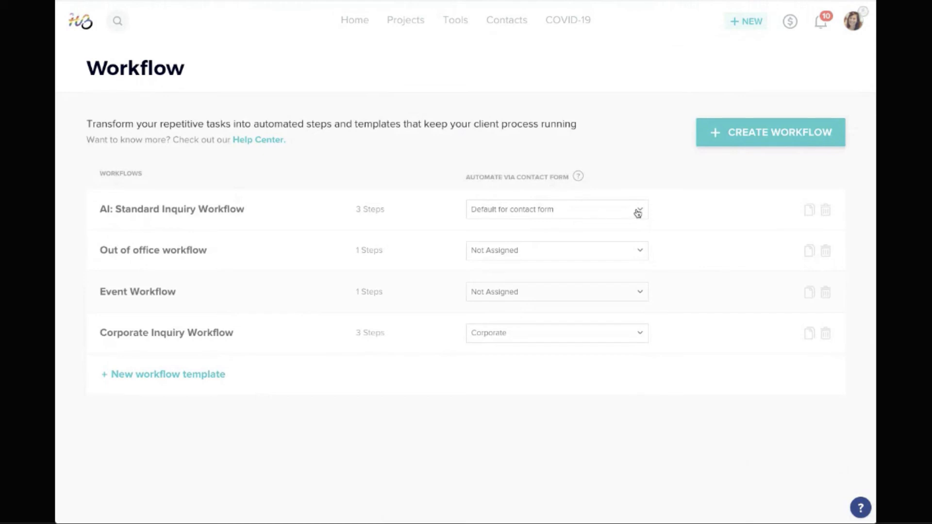
click(638, 210)
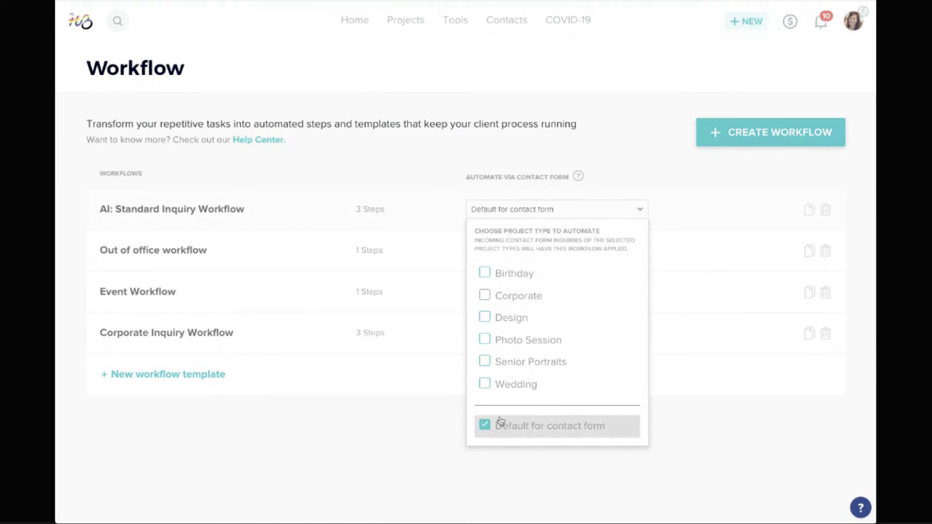
click(426, 434)
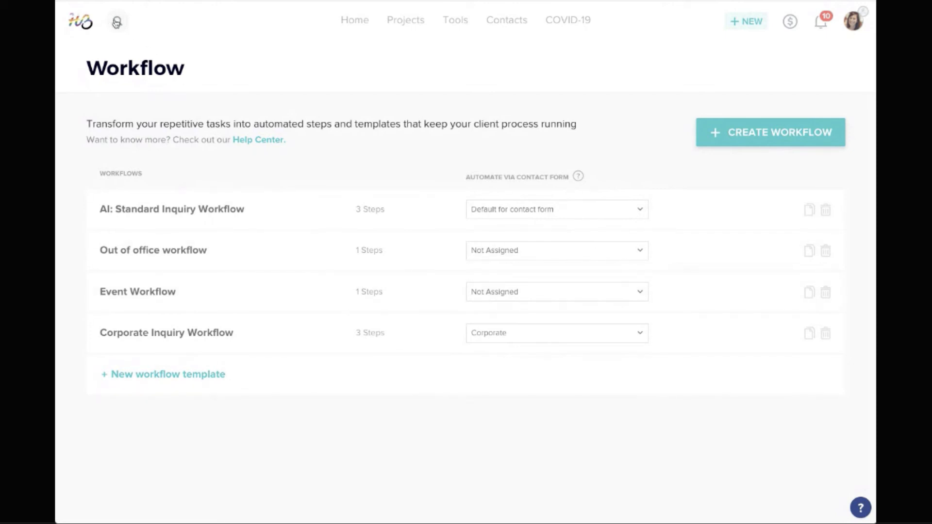
- Search for "harvest" and open the Harvest Festival project
click(116, 23)
text(harvest)
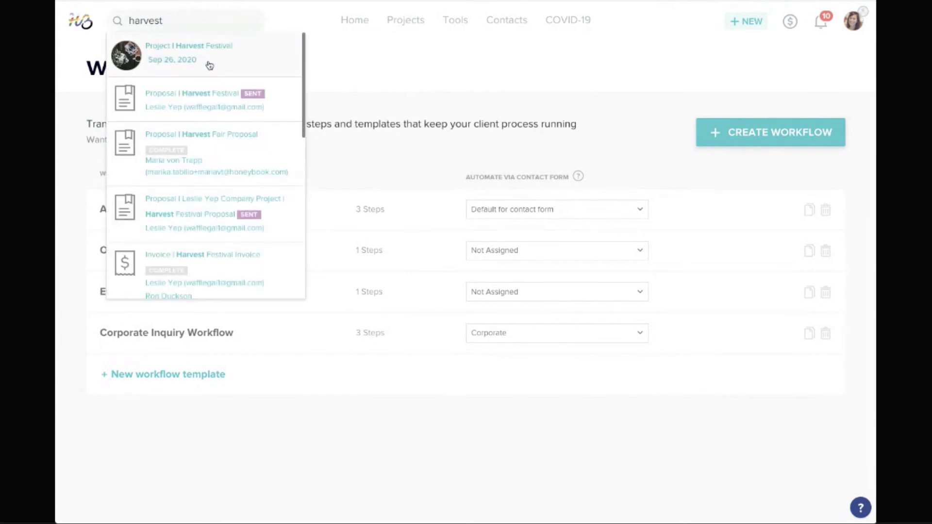
click(221, 56)
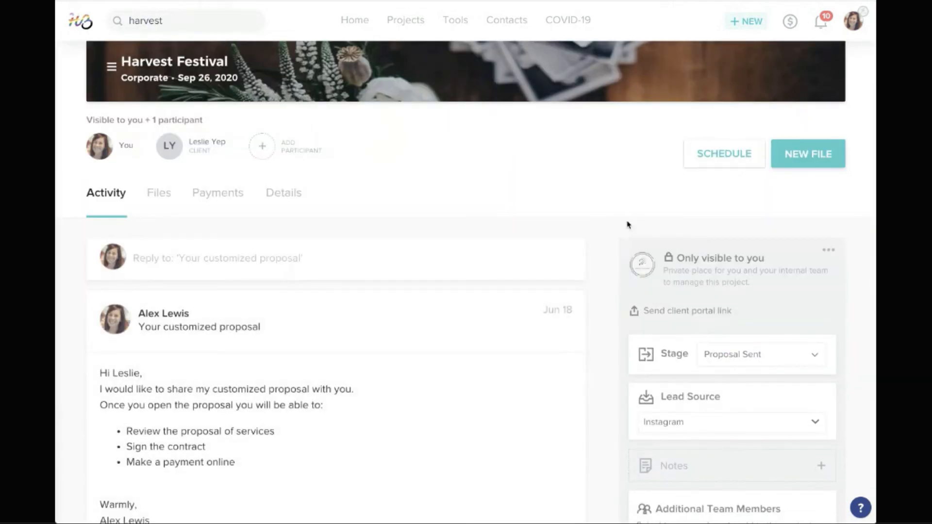
- Create a new brochure in the Harvest Festival project from the Core services brochure template
scroll(464, 241, up, 1)
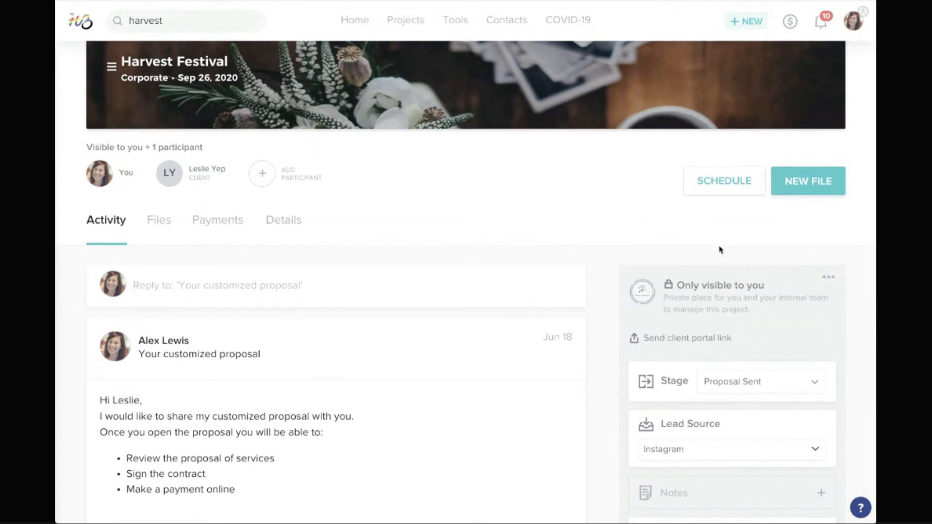
click(814, 187)
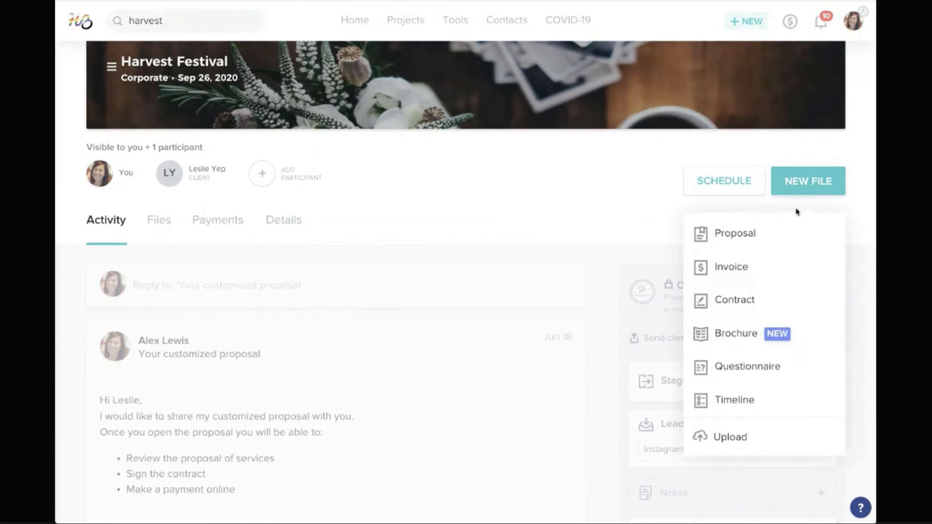
mouse_move(732, 338)
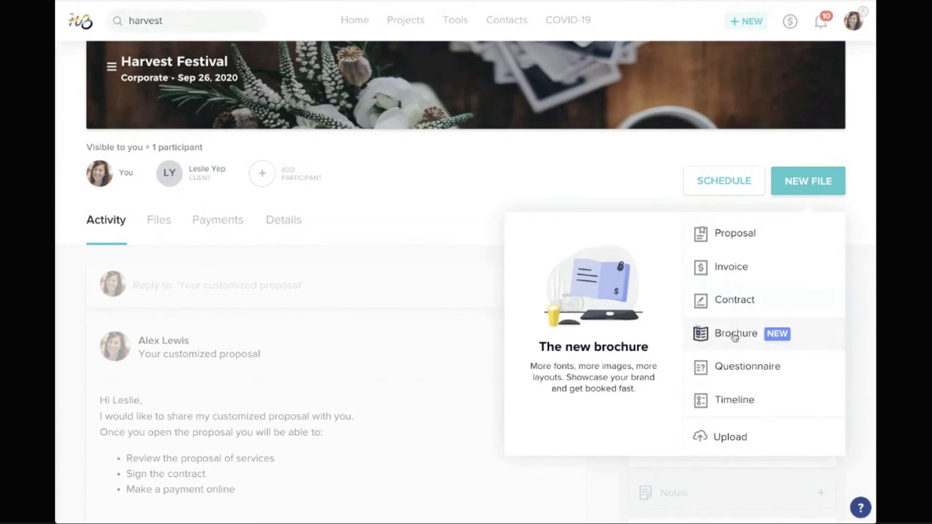
click(734, 337)
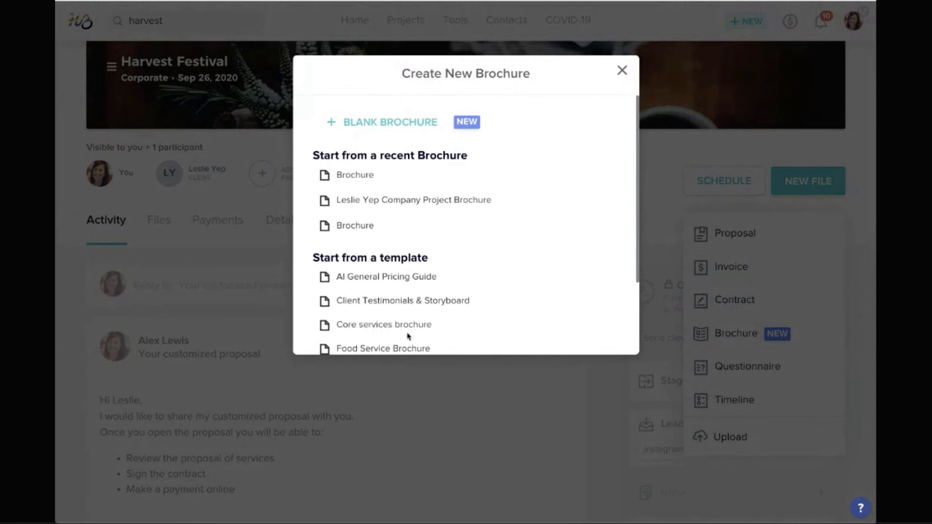
scroll(392, 325, down, 3)
click(371, 225)
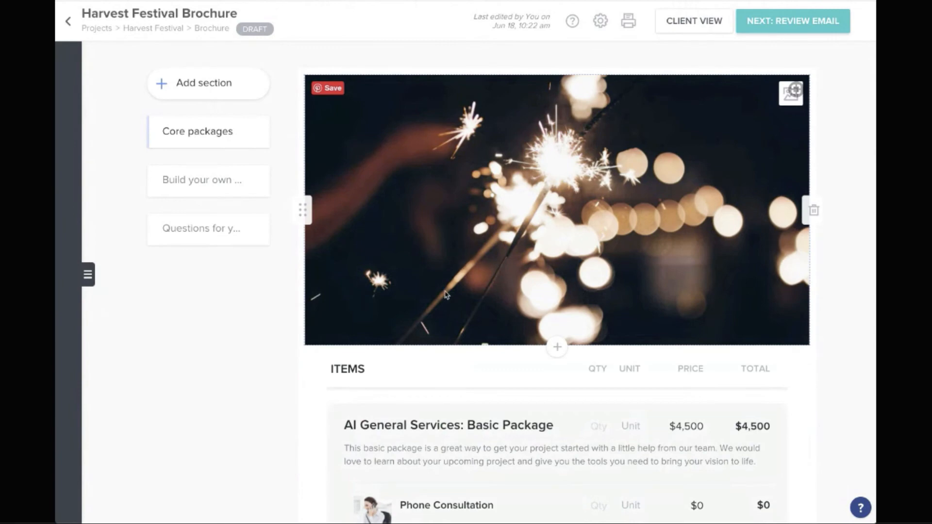
- Add the suggested Project Type question block below the "How did you hear about us?" question in the brochure
scroll(445, 293, down, 9)
scroll(446, 294, down, 15)
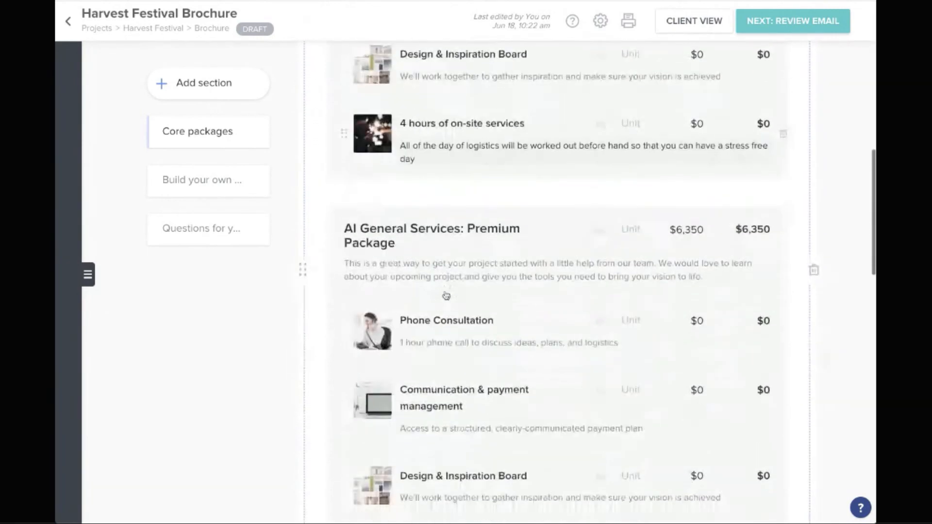
scroll(446, 294, down, 5)
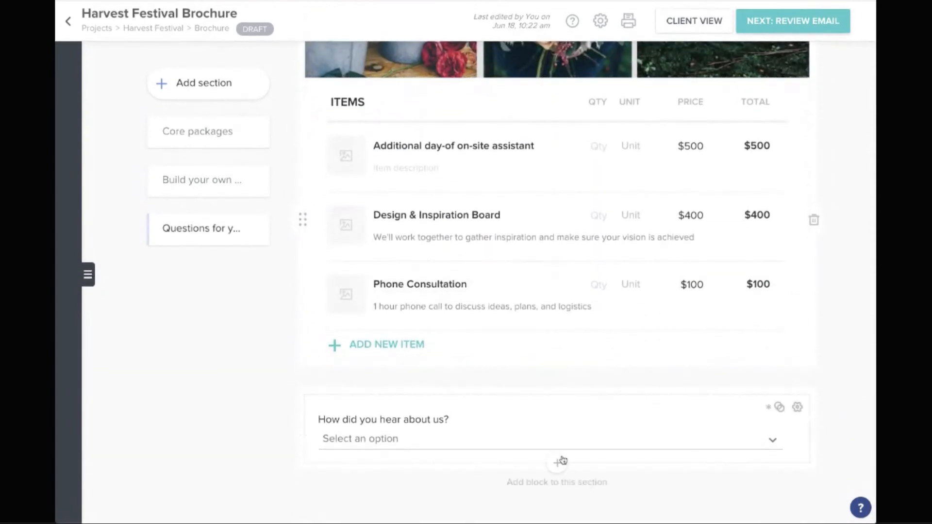
click(558, 463)
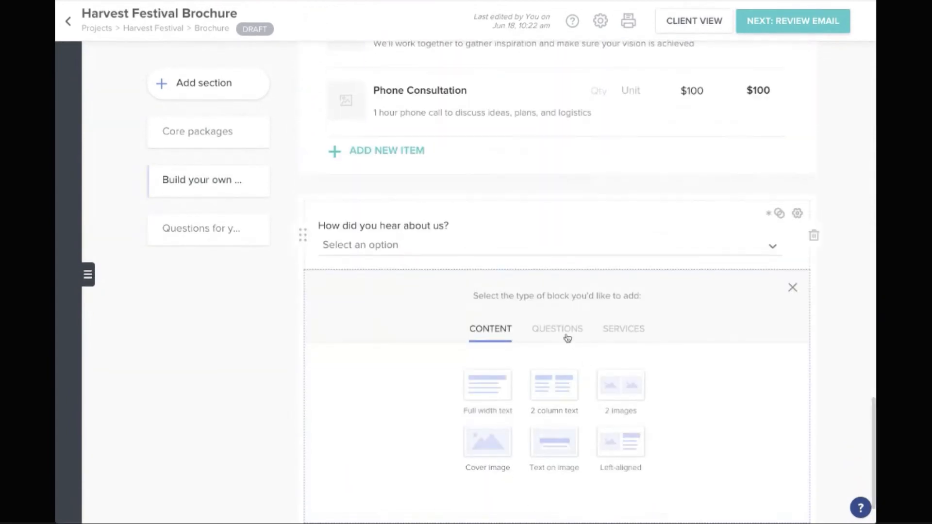
click(567, 336)
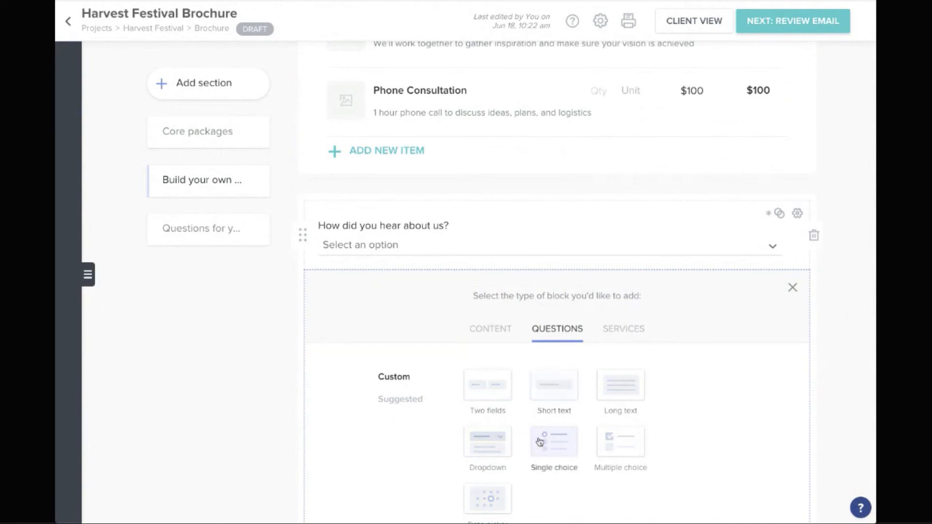
click(417, 401)
scroll(657, 395, down, 1)
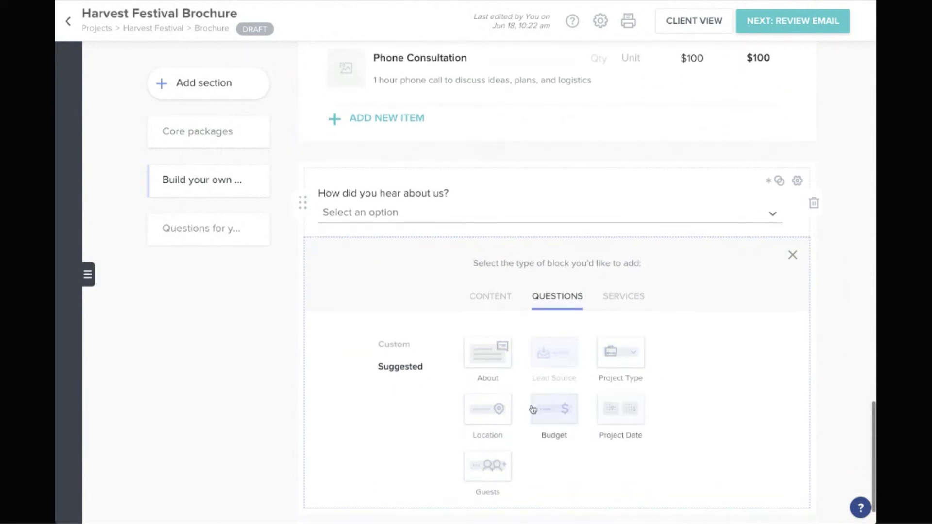
click(627, 356)
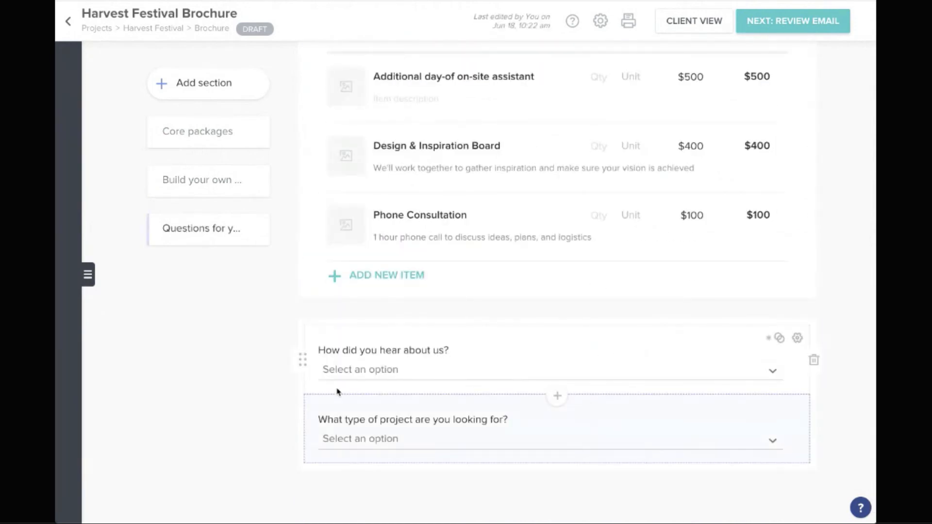
- Review the brochure's My Services email, delete the "testing!" line from its body, and send it to the client
scroll(256, 398, up, 15)
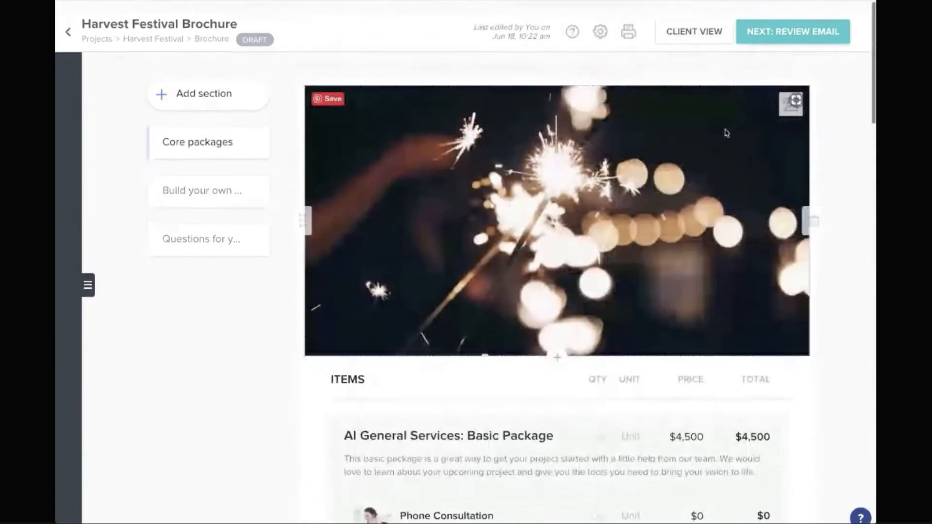
scroll(726, 133, down, 1)
click(780, 21)
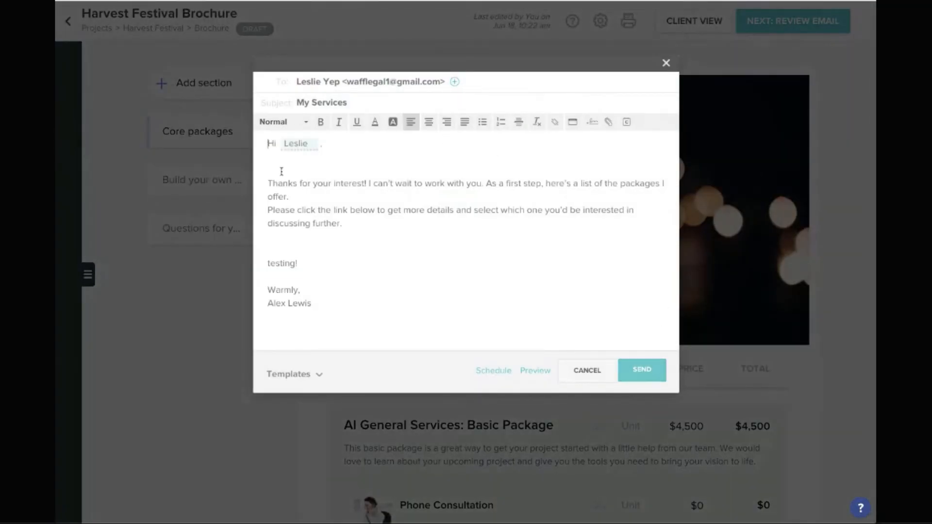
double_click(286, 263)
key(BackSpace)
click(641, 377)
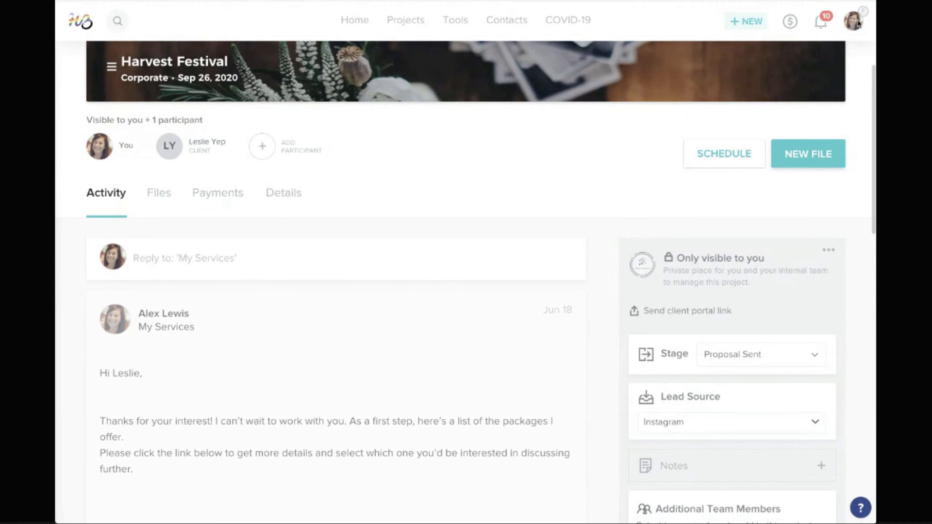
- Log out of the business account and open the brochure from the My Services email in the client's Gmail inbox
click(853, 22)
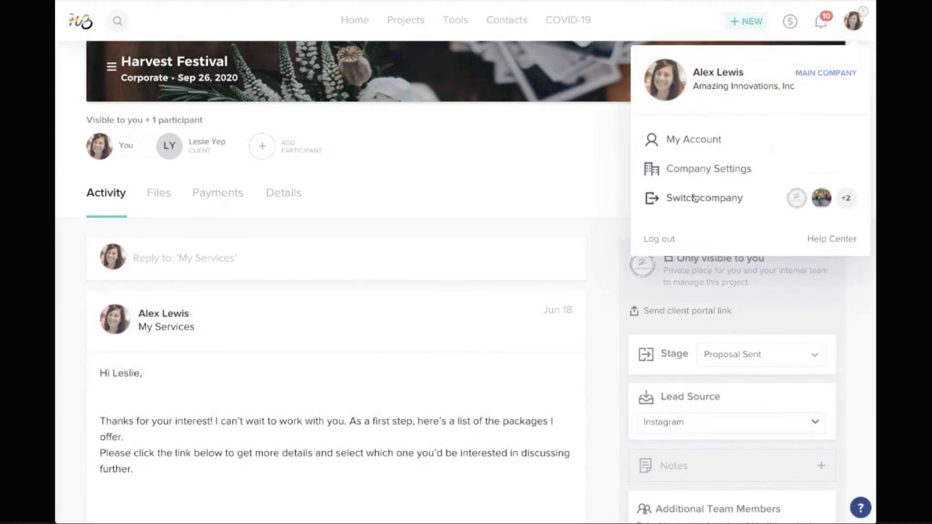
click(666, 240)
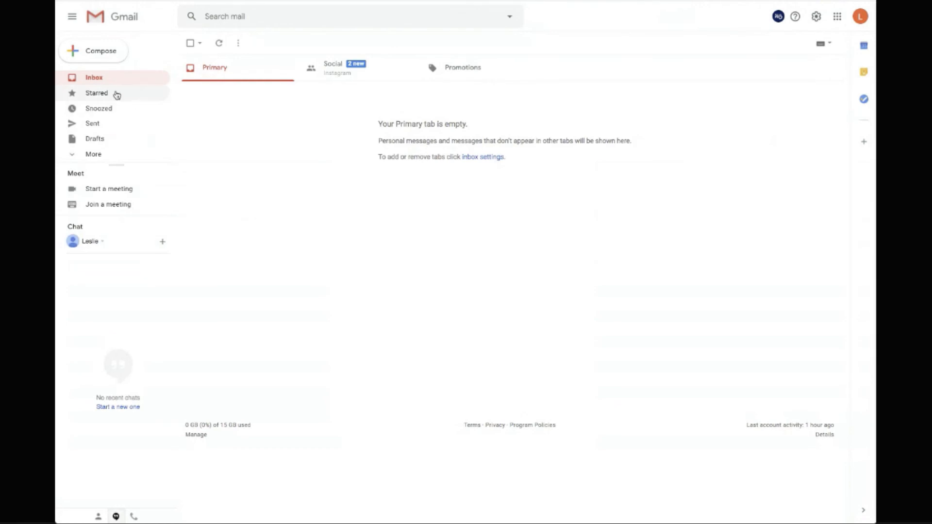
click(104, 80)
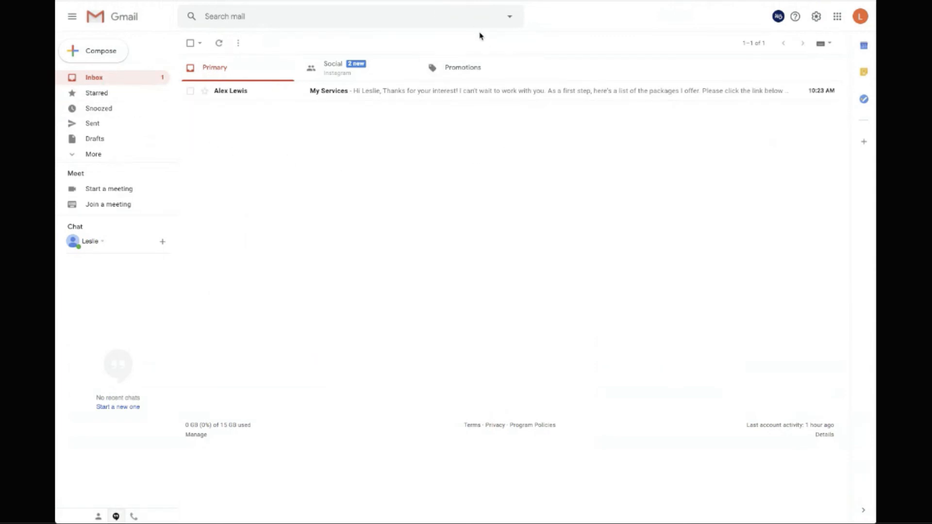
click(320, 92)
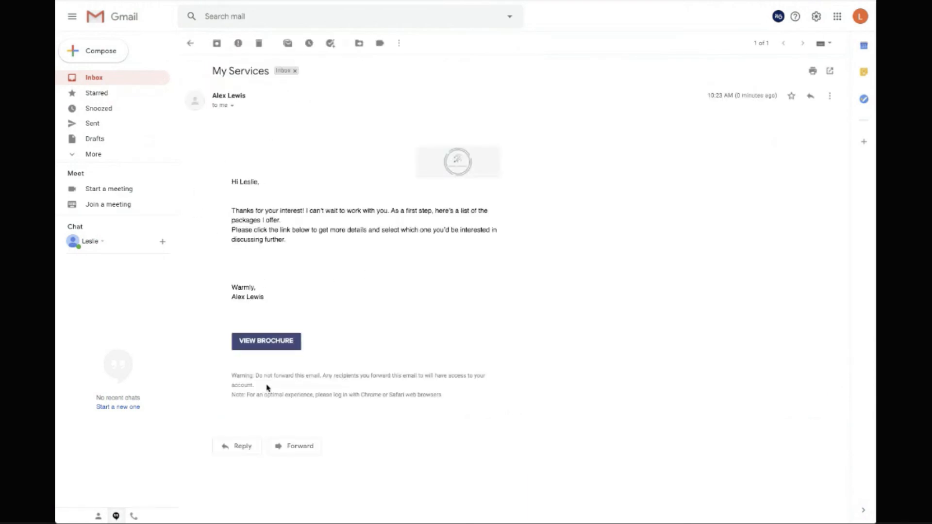
click(267, 343)
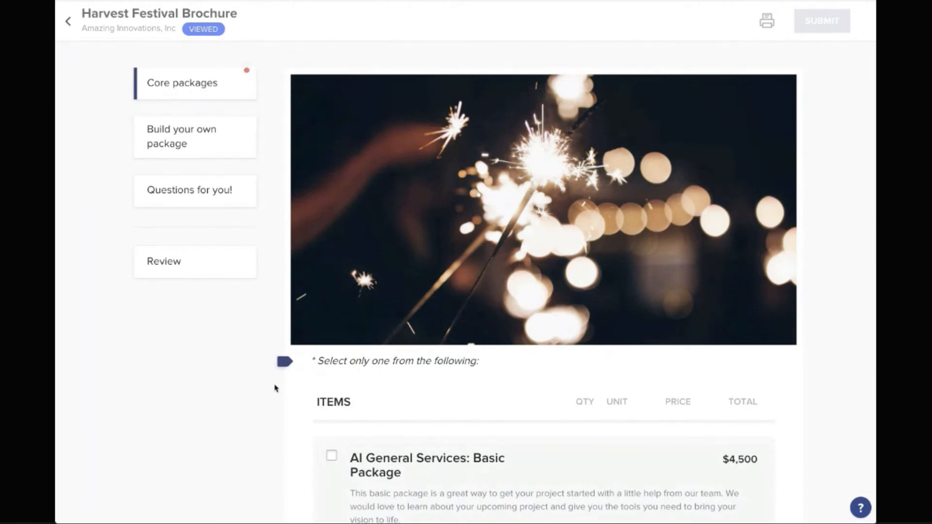
- Select the AI General Services: Premium Package in the brochure's Core packages section
mouse_move(286, 362)
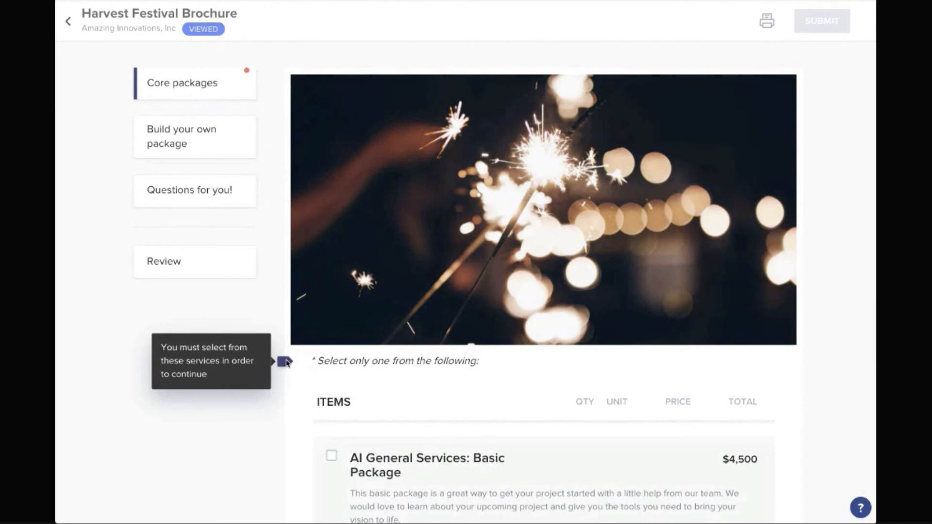
scroll(401, 363, down, 7)
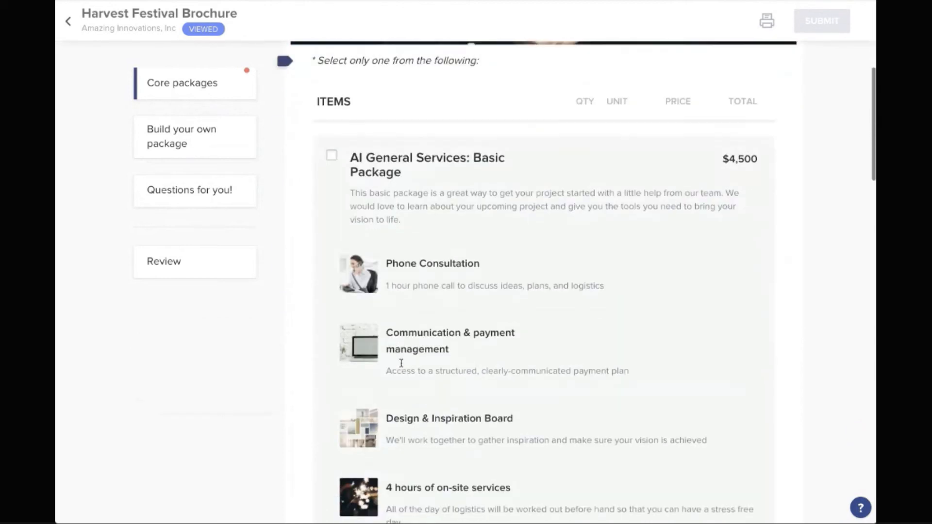
scroll(431, 203, down, 6)
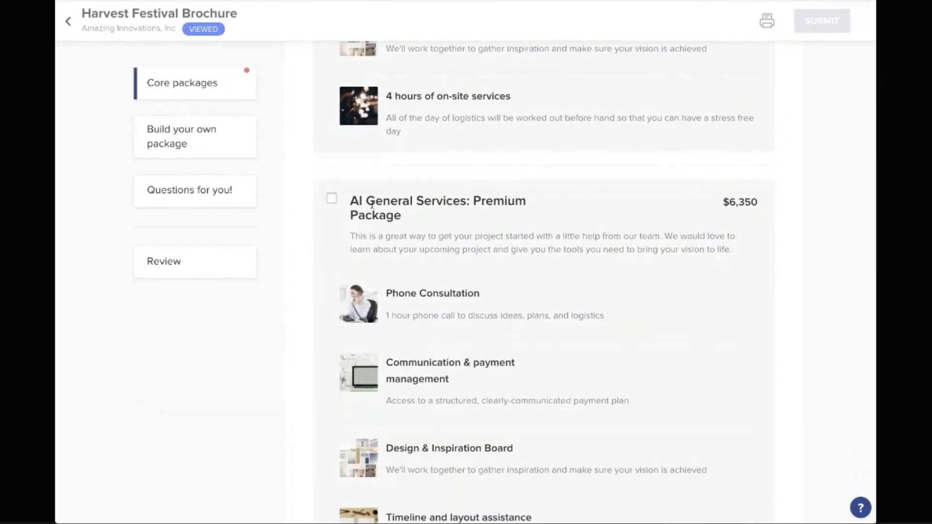
click(332, 201)
- Select Additional day-of on-site assistant with quantity 2 and Design & Inspiration Board in the Build your own package section
scroll(533, 273, down, 1)
scroll(532, 274, down, 12)
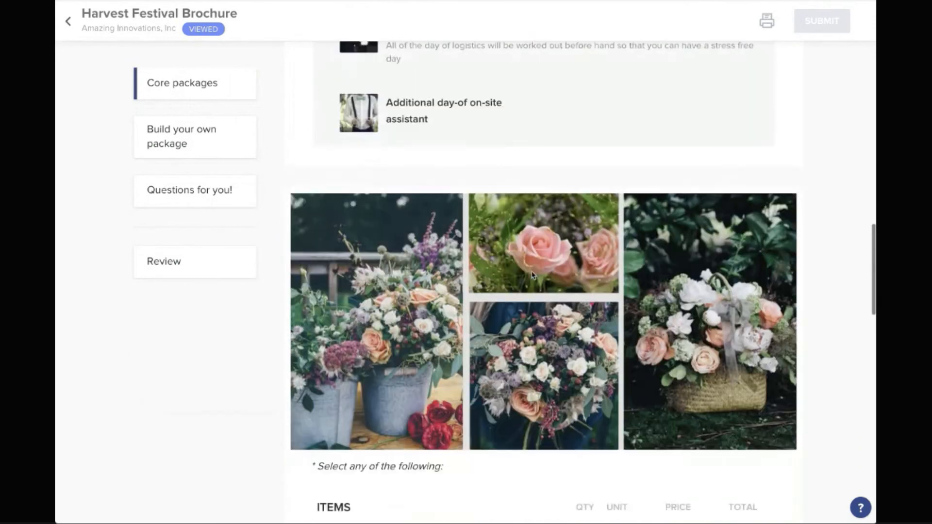
scroll(533, 275, down, 2)
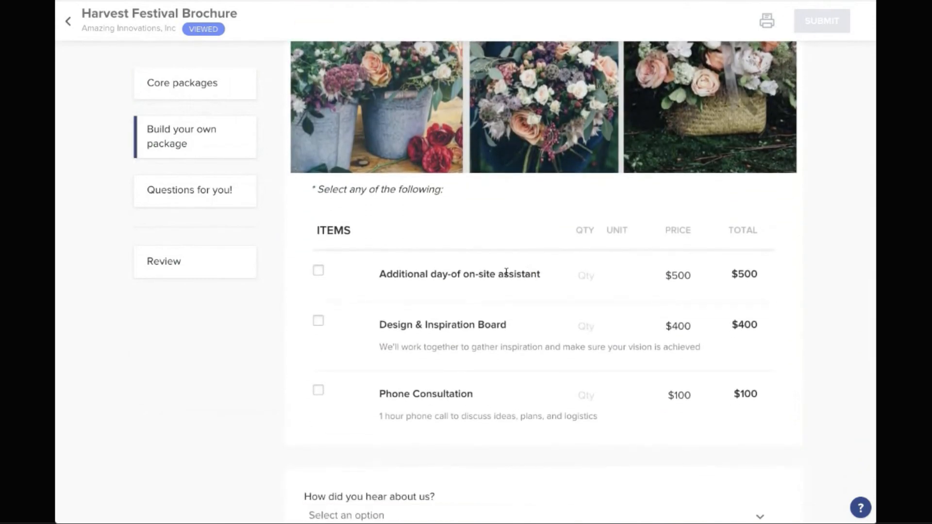
click(318, 271)
click(318, 321)
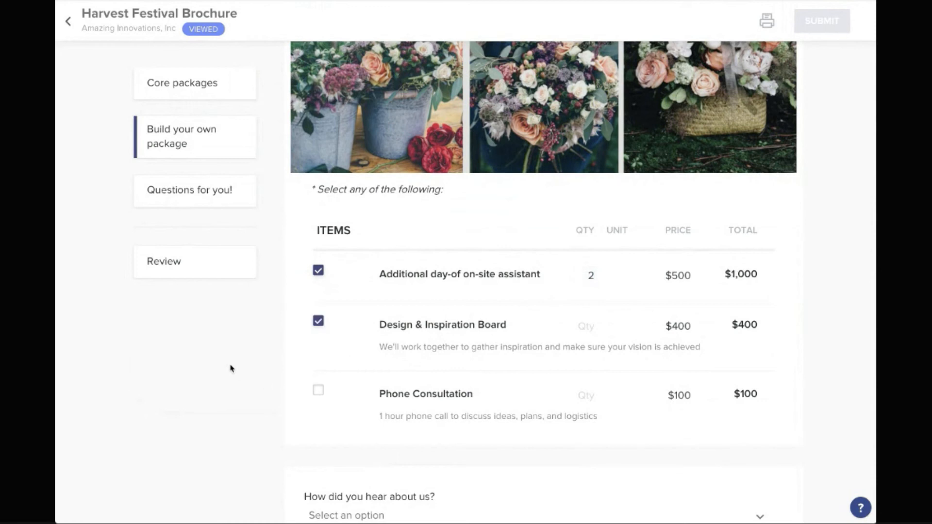
- Answer the brochure questions with Yelp as the lead source and Design as the project type
scroll(231, 368, down, 5)
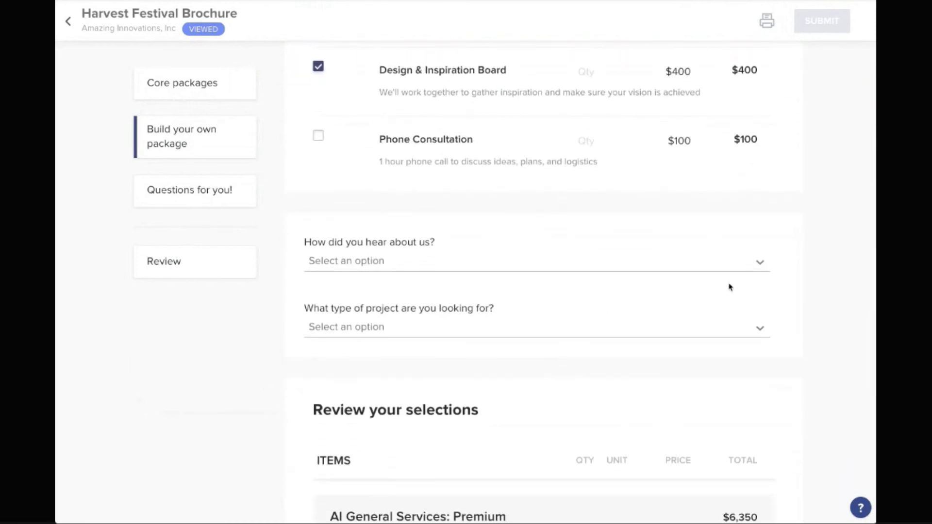
click(736, 267)
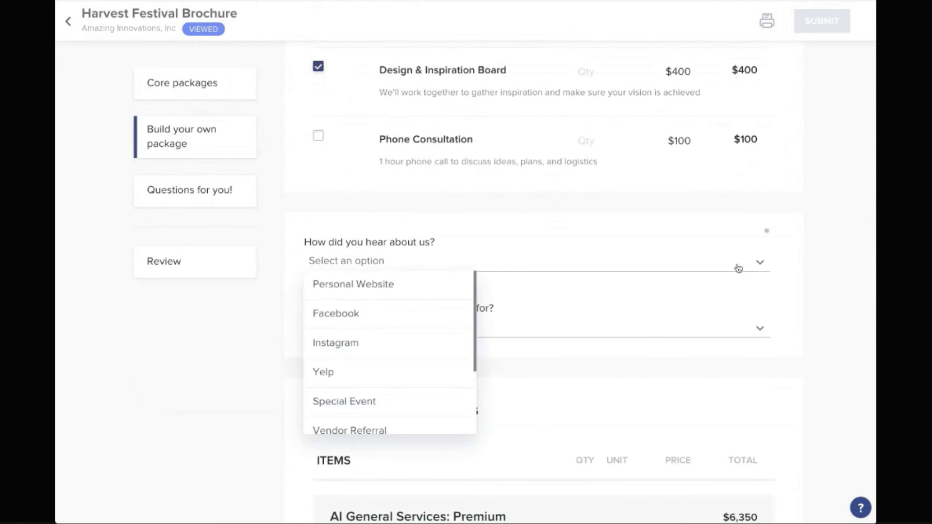
click(336, 381)
click(423, 327)
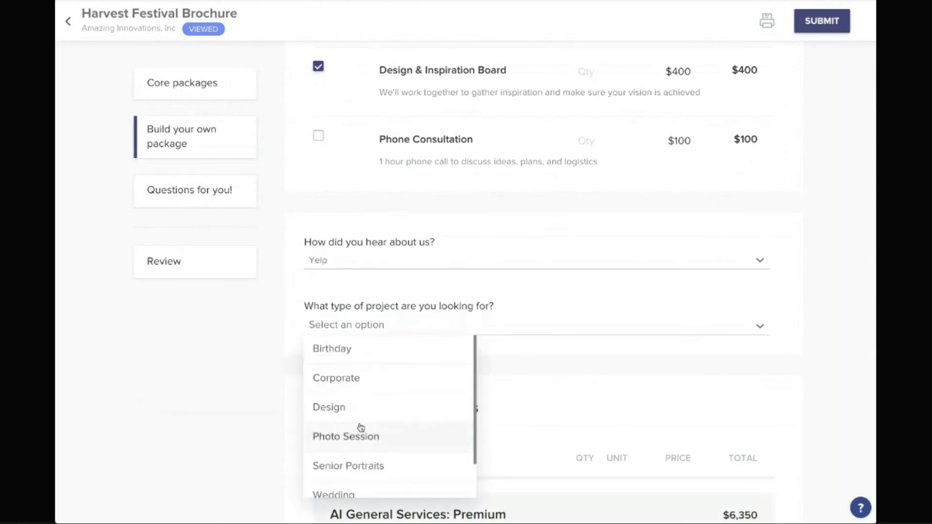
click(363, 410)
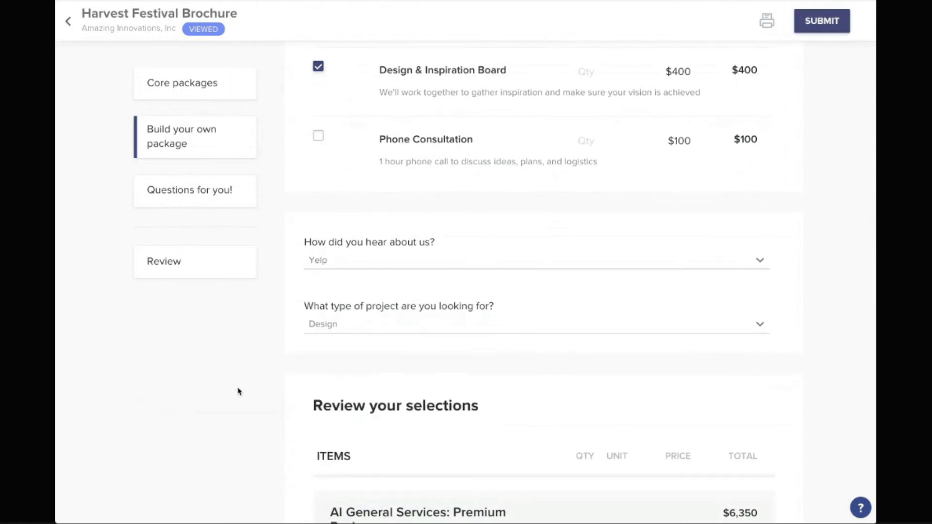
- Review the selected package and add-on services, and submit the brochure
scroll(324, 350, down, 7)
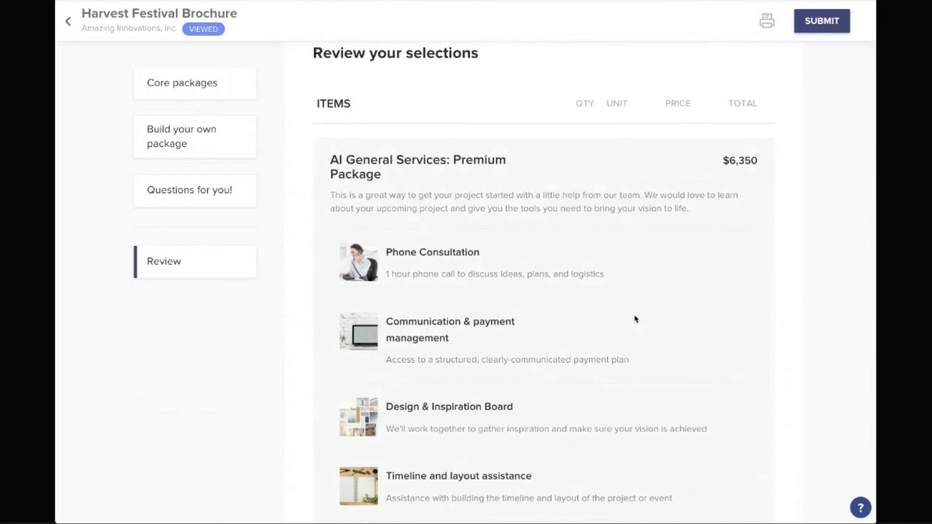
scroll(636, 319, down, 8)
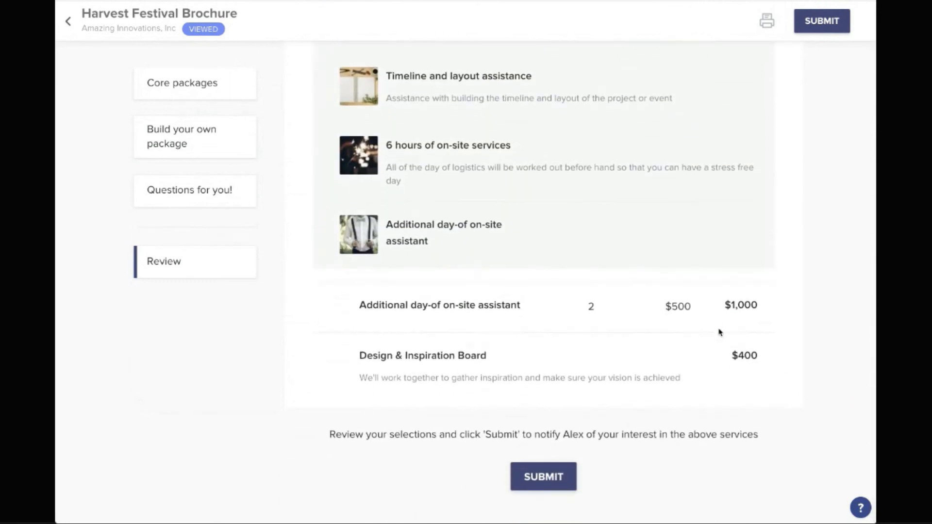
scroll(694, 281, up, 5)
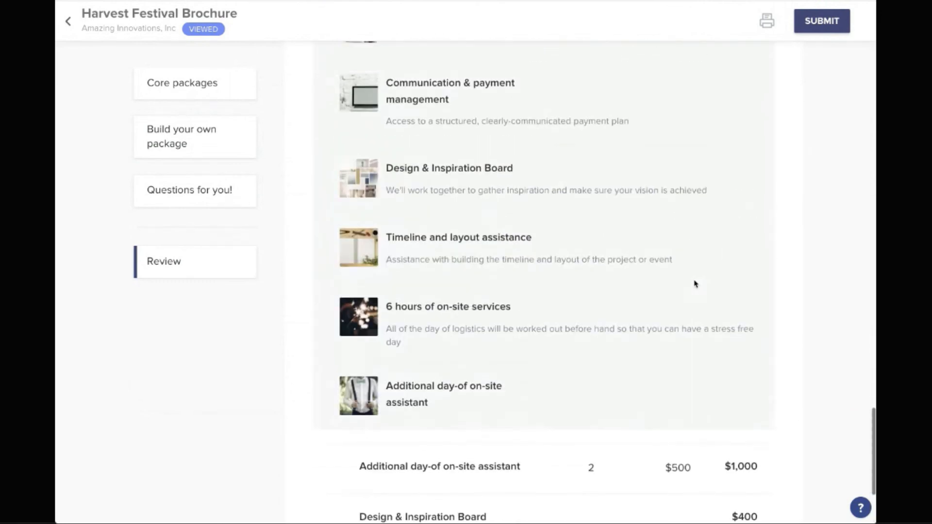
scroll(695, 282, down, 5)
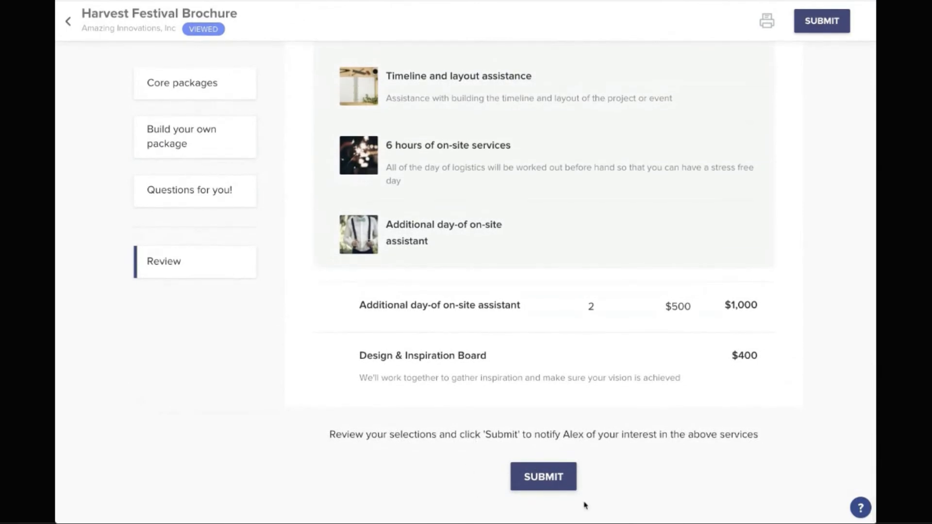
click(559, 484)
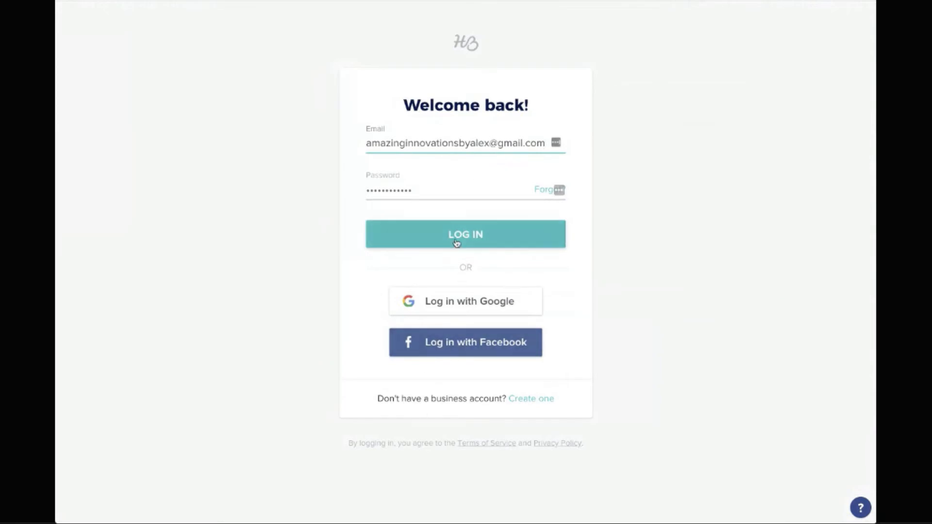
- Log back in to the HoneyBook business account
click(456, 243)
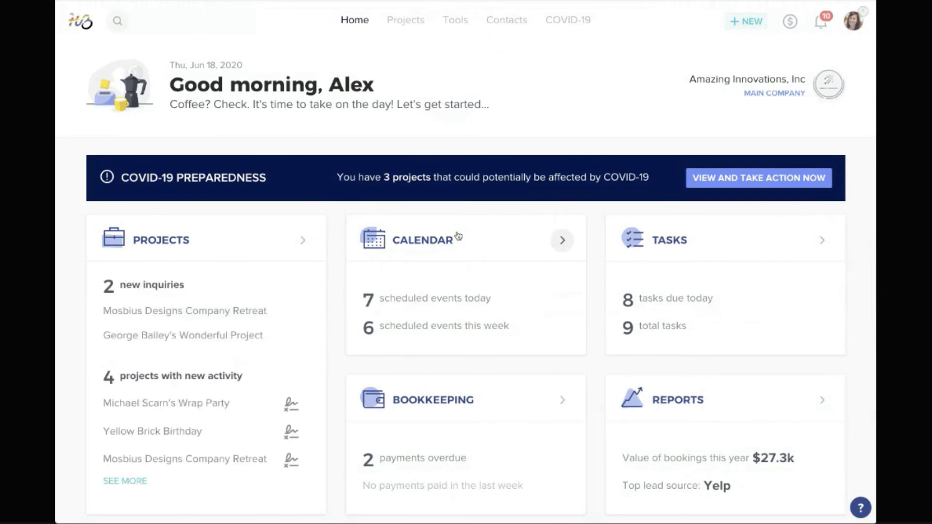
- Search for "harvest", open the Harvest Festival project, and open its submitted Harvest Festival Brochure
click(118, 22)
text(harvest)
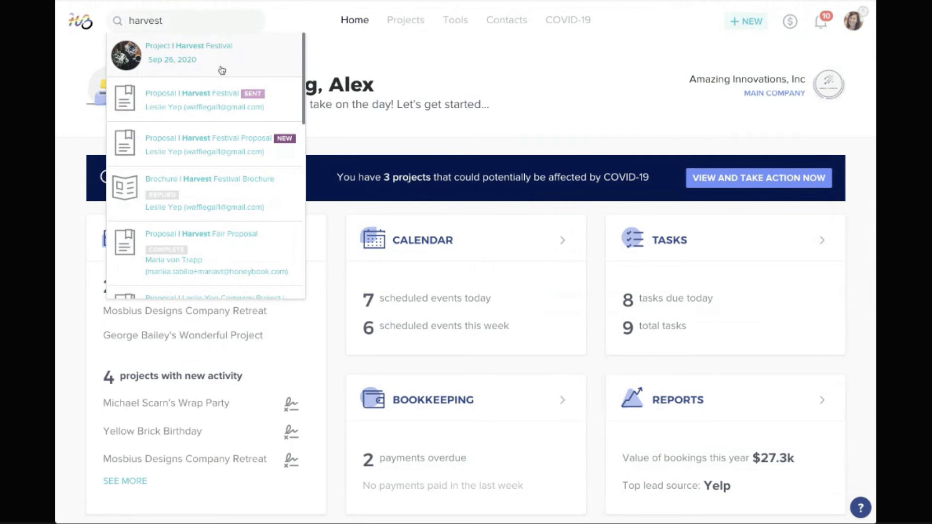
click(222, 70)
scroll(389, 212, down, 4)
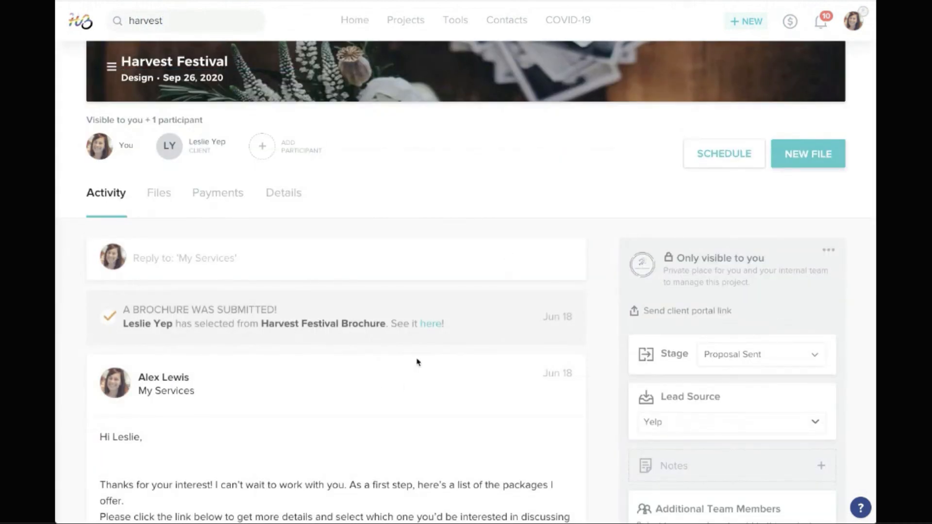
click(432, 324)
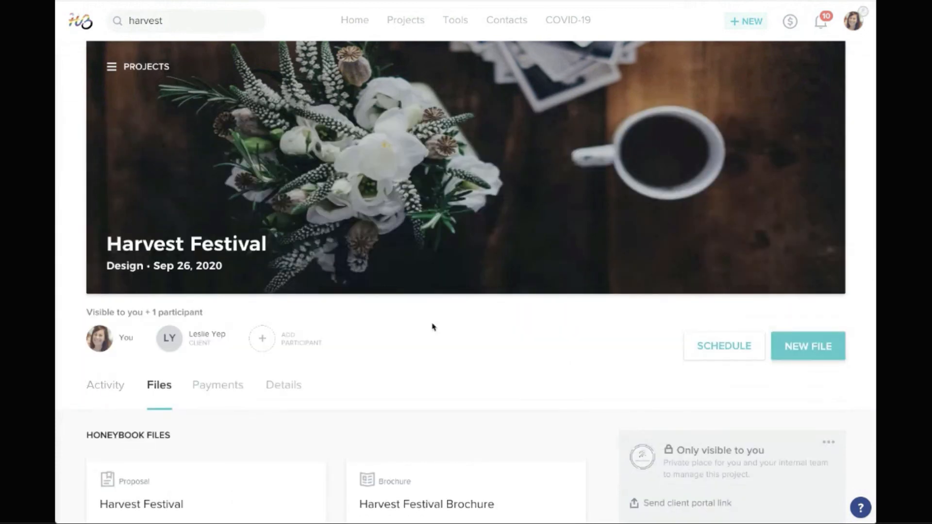
scroll(456, 321, down, 5)
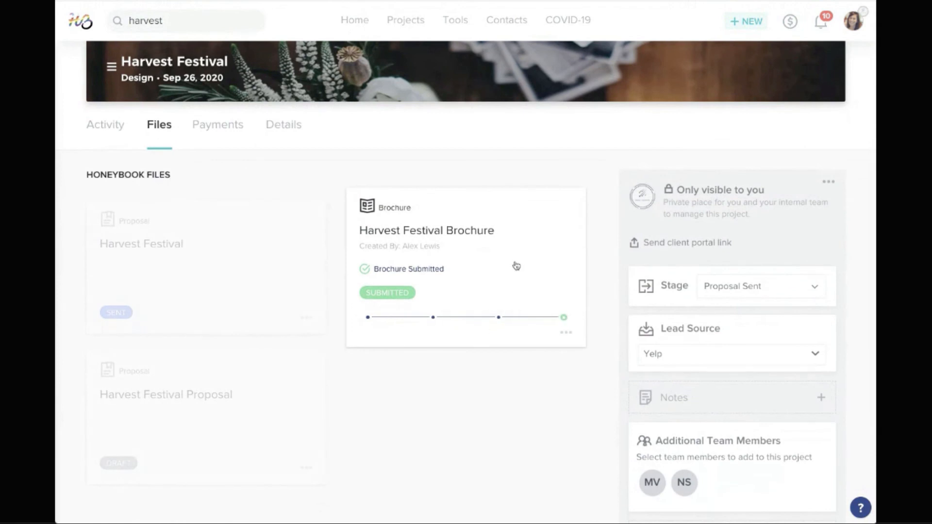
click(480, 237)
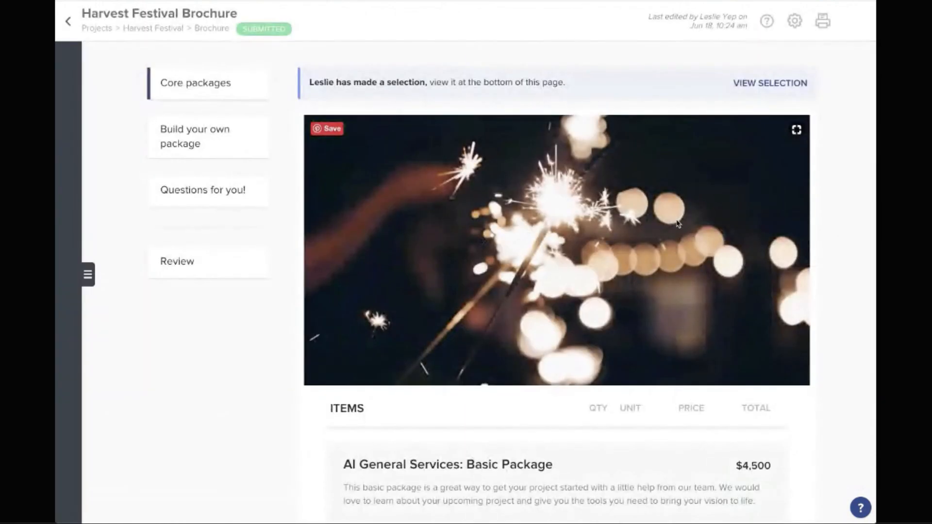
- Review the client's package selections, questionnaire answers and final selection summary in the submitted brochure
scroll(677, 222, down, 1)
scroll(633, 137, down, 8)
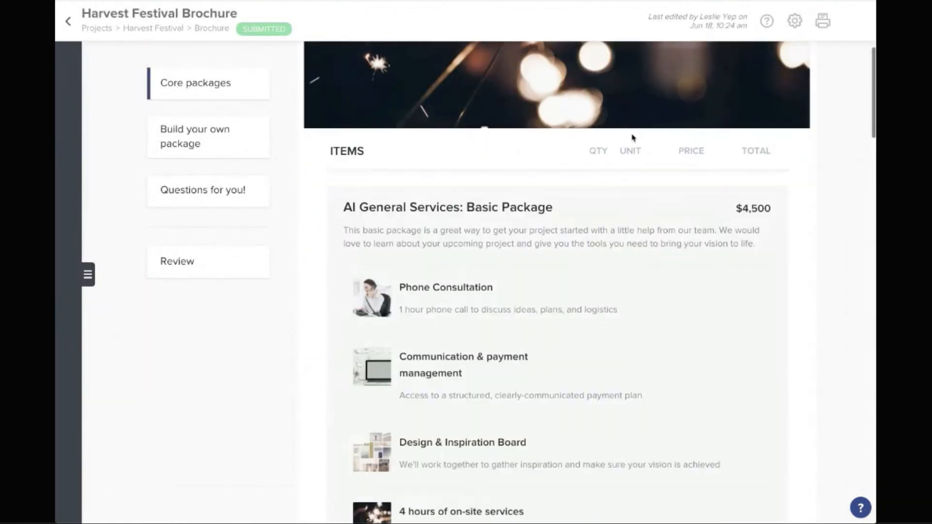
scroll(632, 137, down, 15)
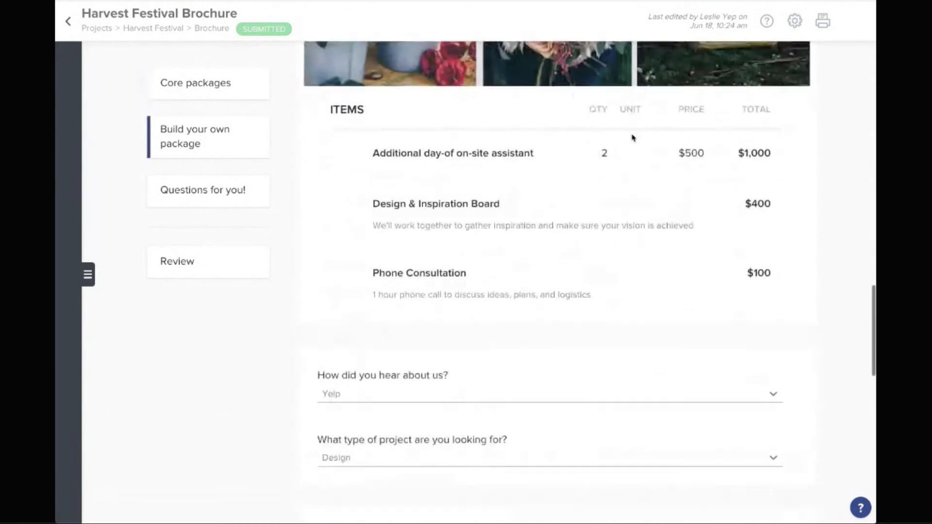
scroll(632, 134, down, 7)
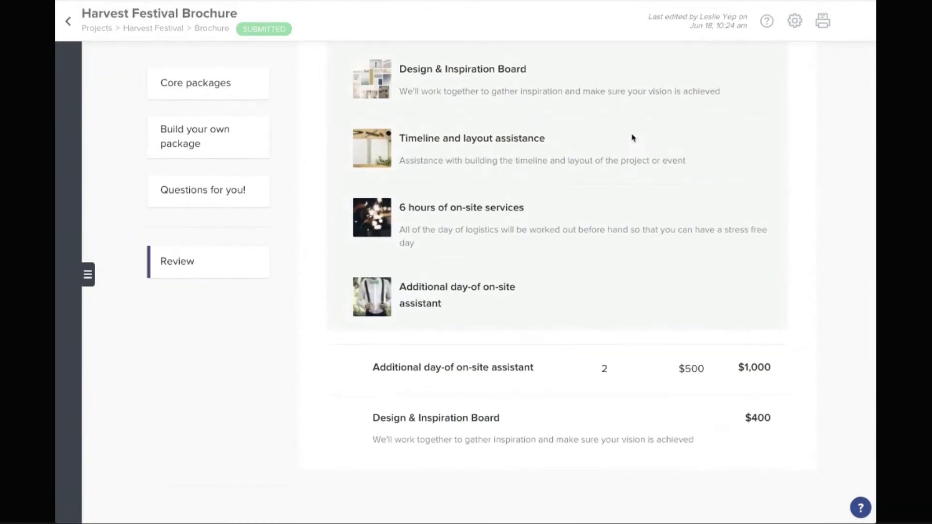
scroll(632, 138, up, 20)
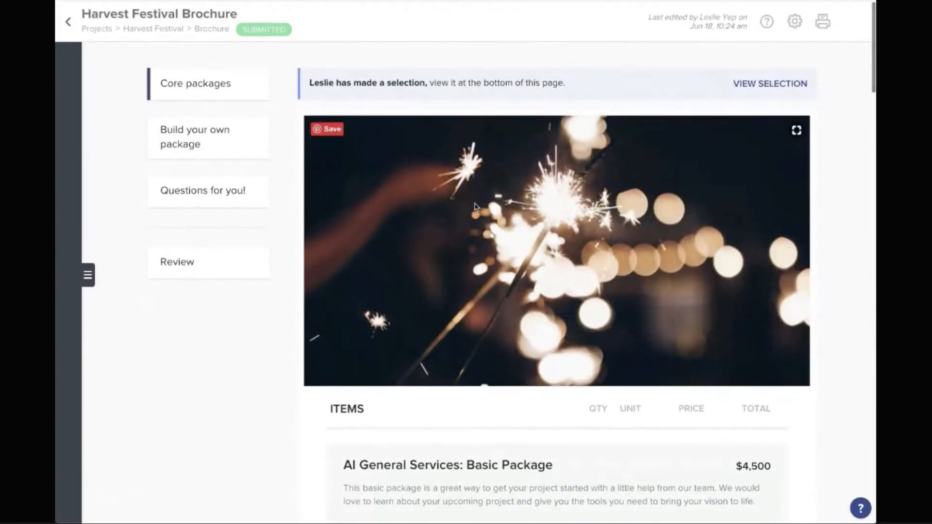
- Return to the Harvest Festival project files and open the draft Harvest Festival Proposal
click(162, 29)
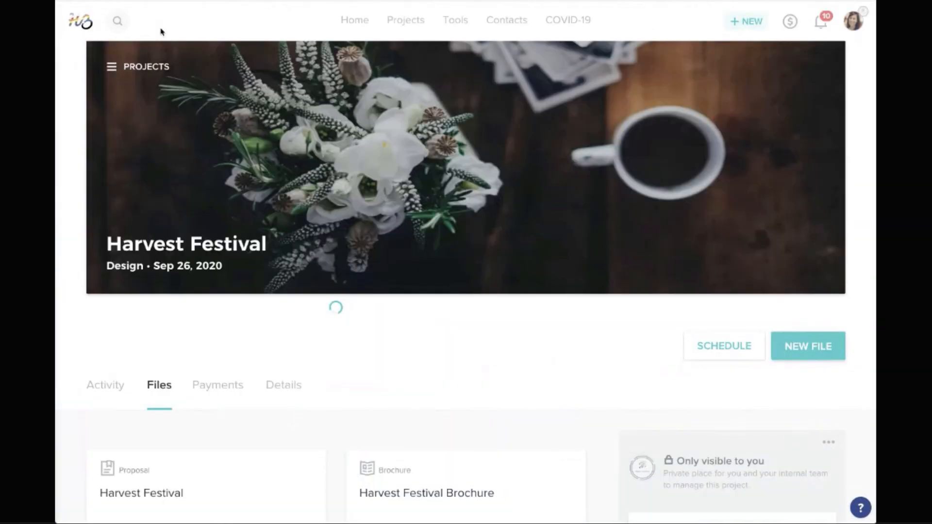
scroll(281, 260, down, 4)
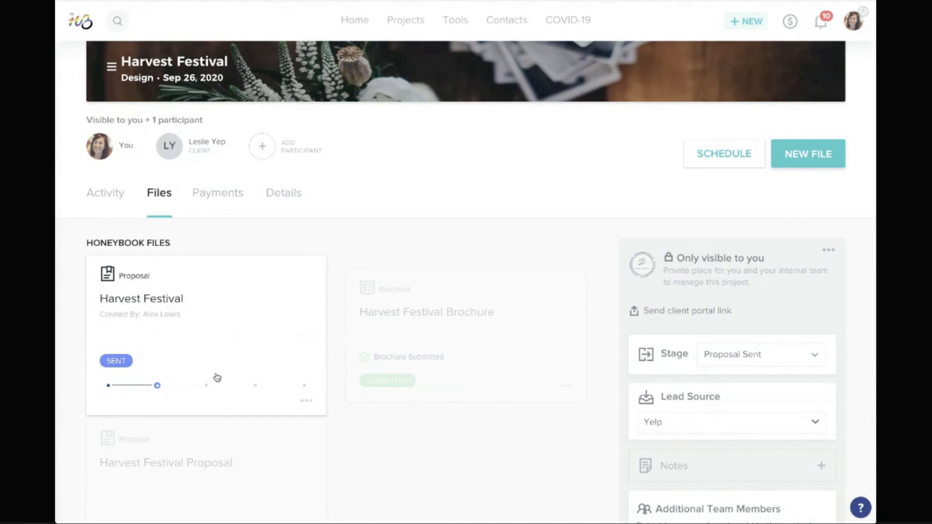
scroll(219, 482, down, 3)
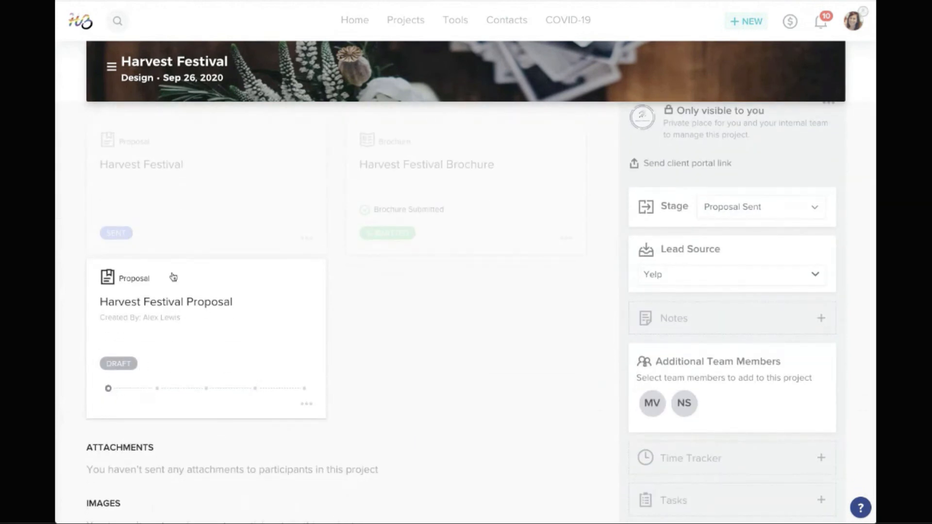
click(221, 359)
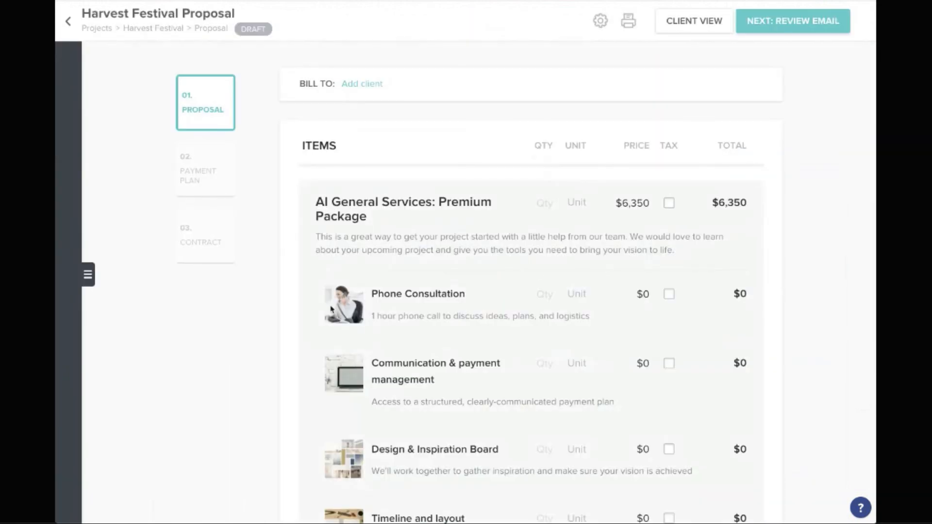
- Examine the draft proposal's package and add-on items, grand total, payment schedule and service contract
scroll(756, 263, down, 4)
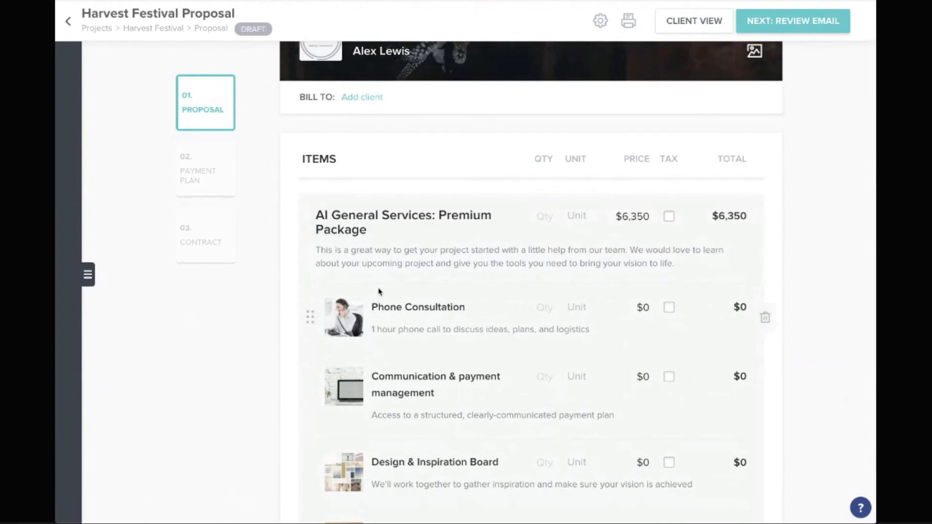
scroll(379, 292, down, 7)
scroll(379, 292, down, 4)
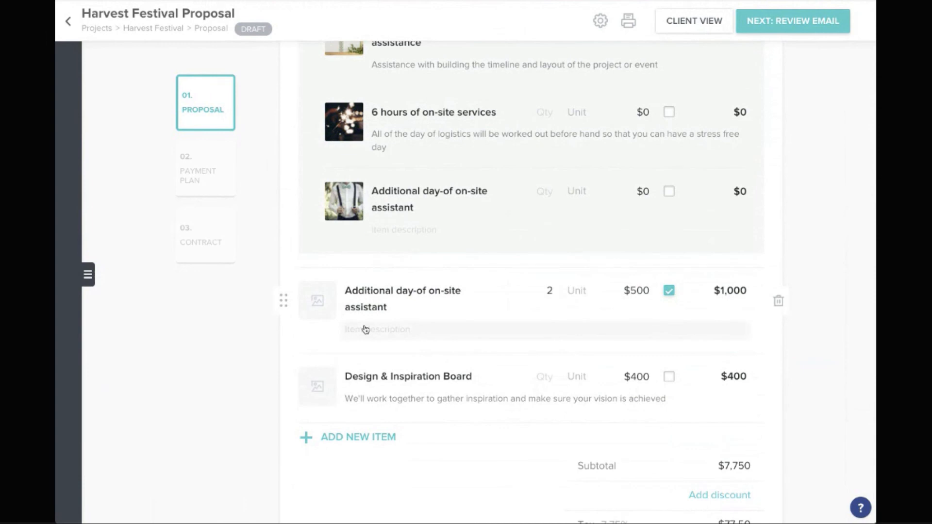
scroll(750, 260, down, 4)
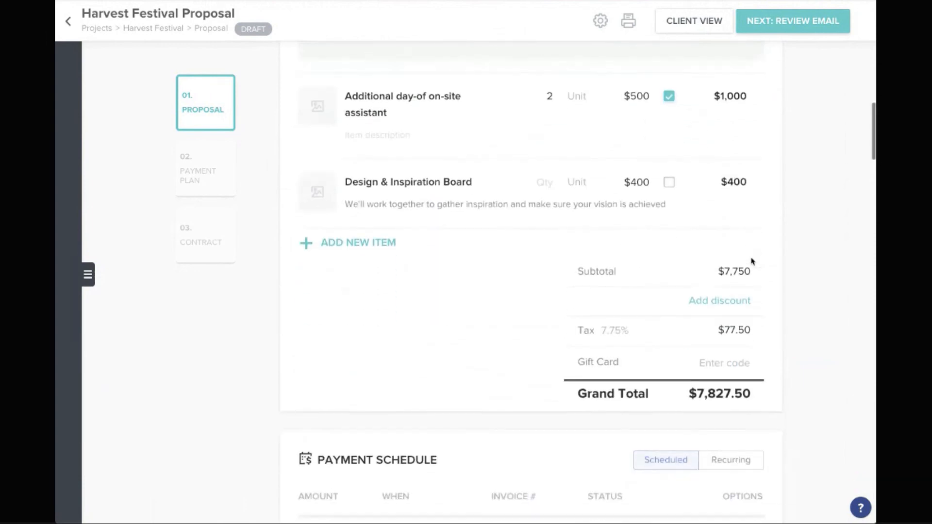
scroll(736, 251, down, 4)
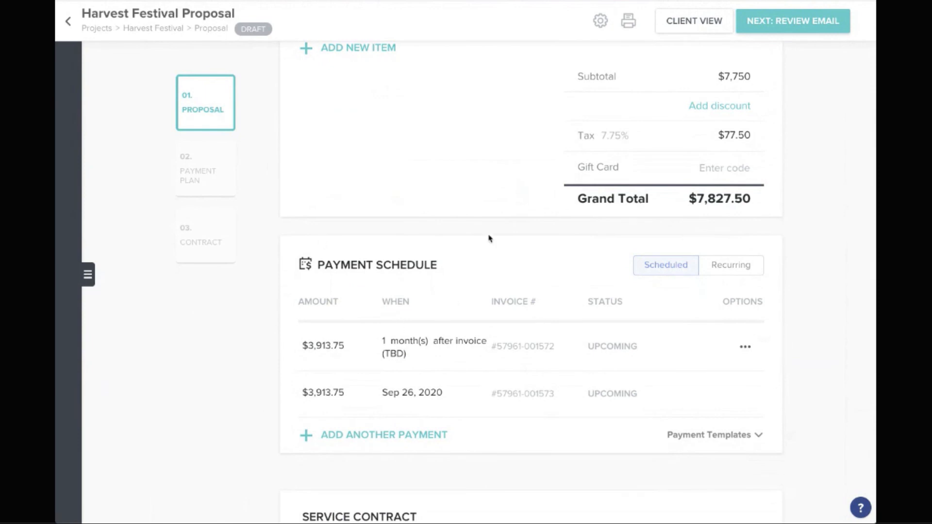
scroll(488, 238, down, 5)
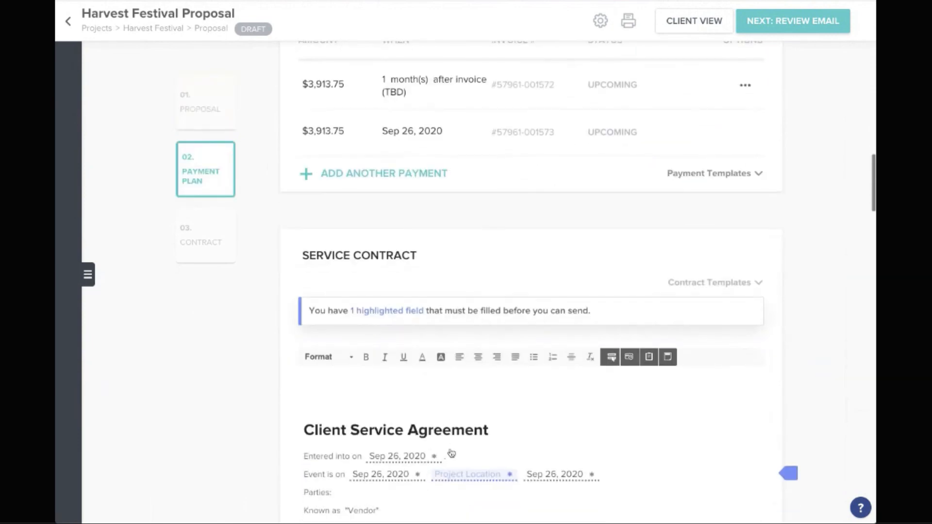
scroll(451, 453, up, 6)
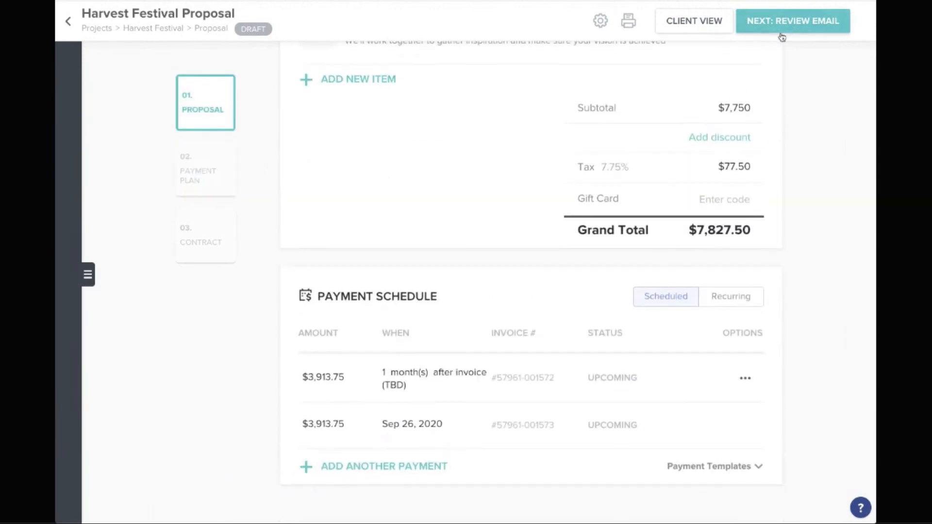
- Delete the standalone Design & Inspiration Board item from the proposal and return to the Harvest Festival project
scroll(796, 248, up, 4)
scroll(497, 374, up, 3)
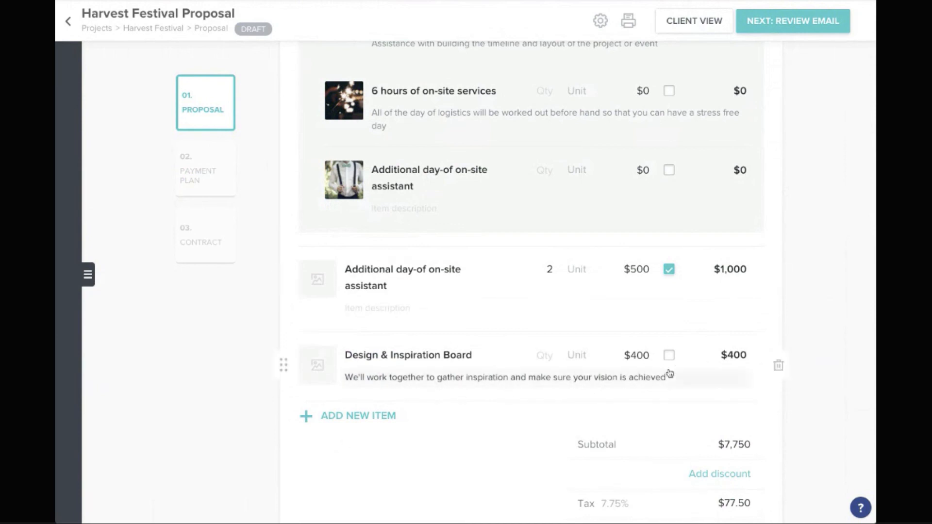
click(778, 367)
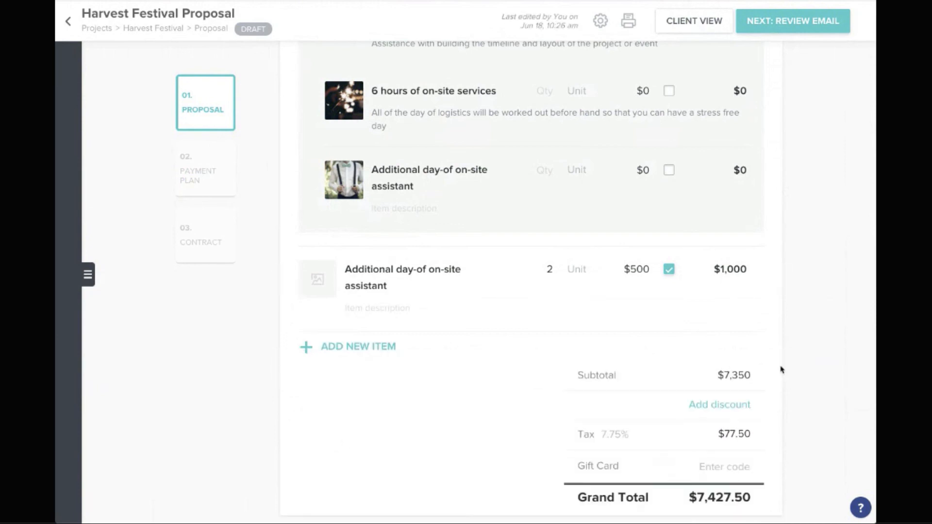
click(817, 332)
click(152, 29)
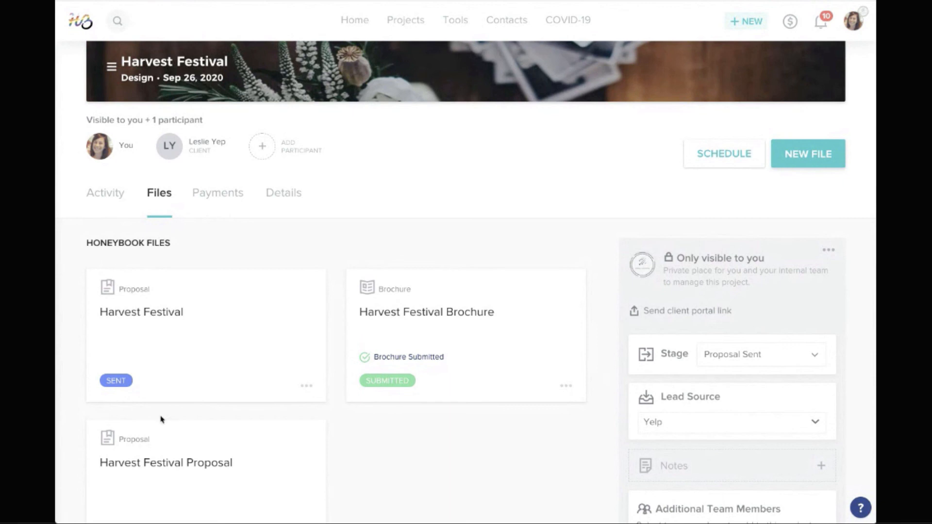
- Open the Product Webinars page from the help options and browse the HB101 sessions and HB 102 on-demand courses
click(856, 511)
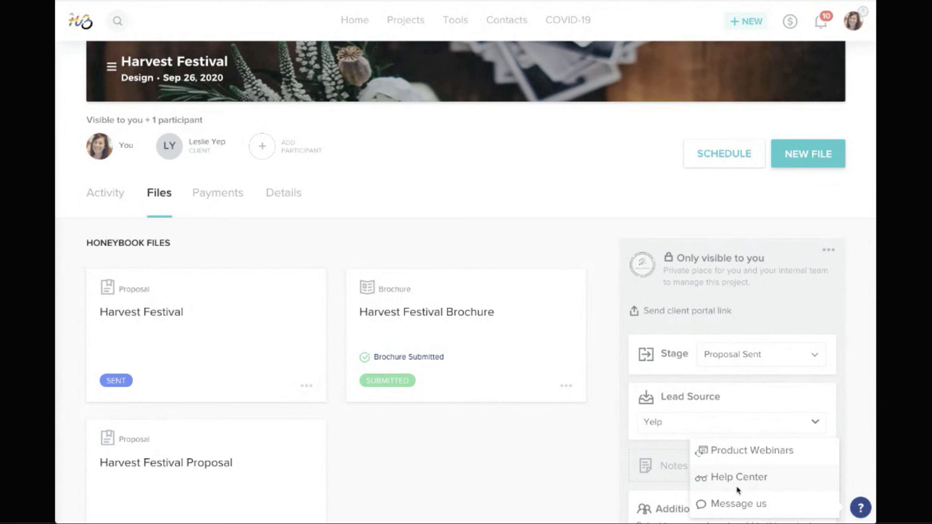
click(750, 451)
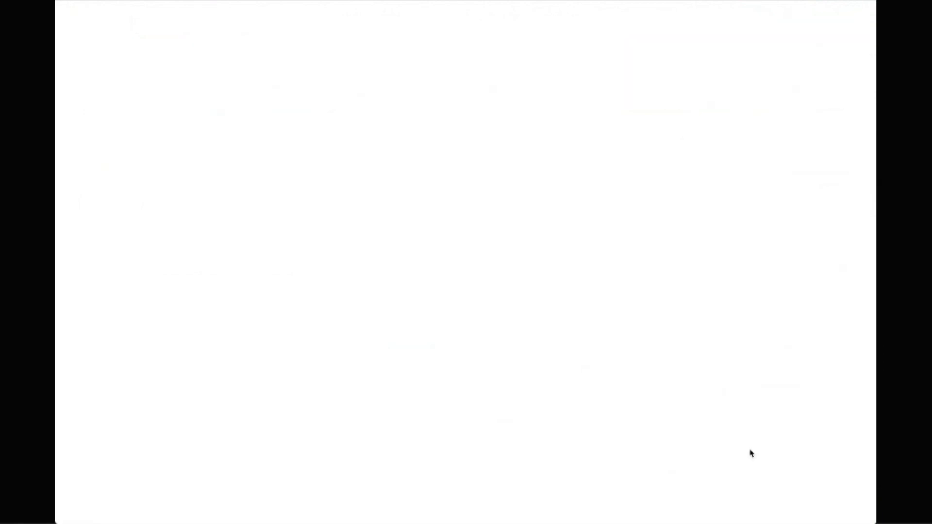
scroll(695, 295, down, 8)
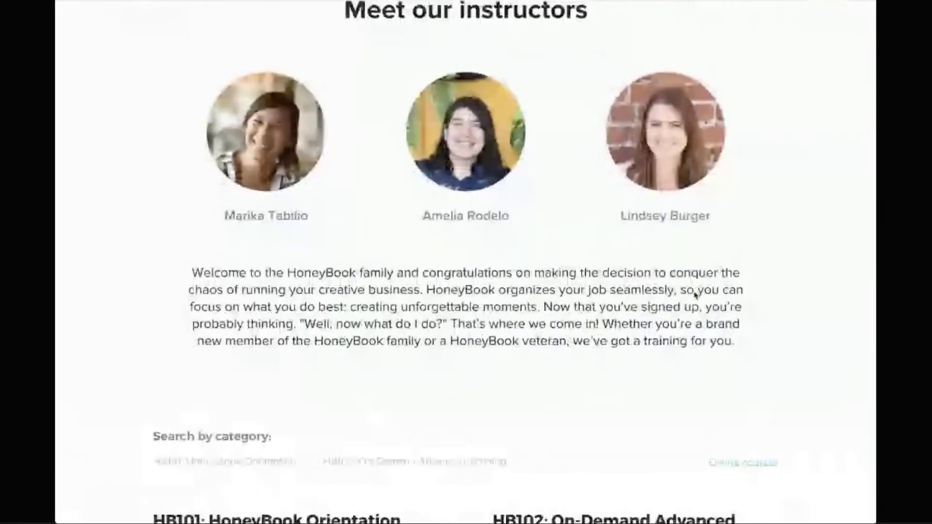
scroll(695, 295, down, 10)
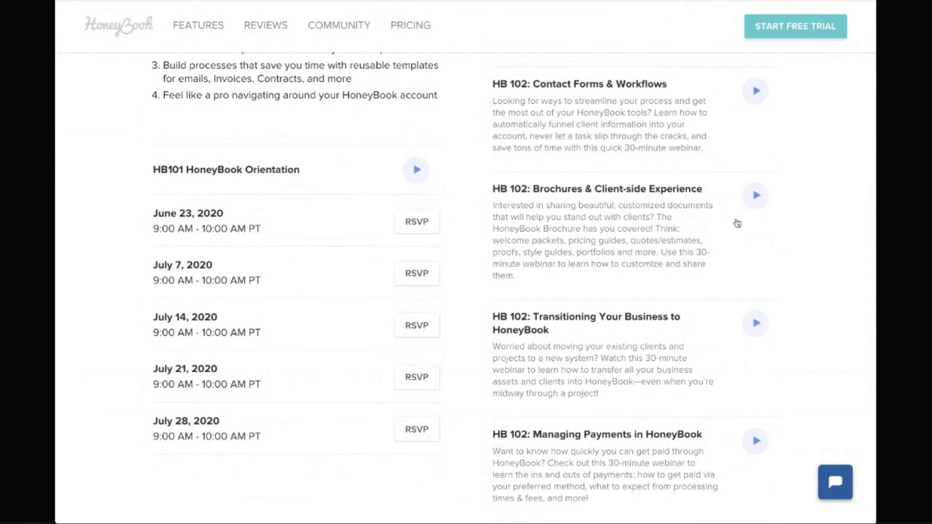
- Show the help options from the brochure templates page
scroll(718, 330, down, 1)
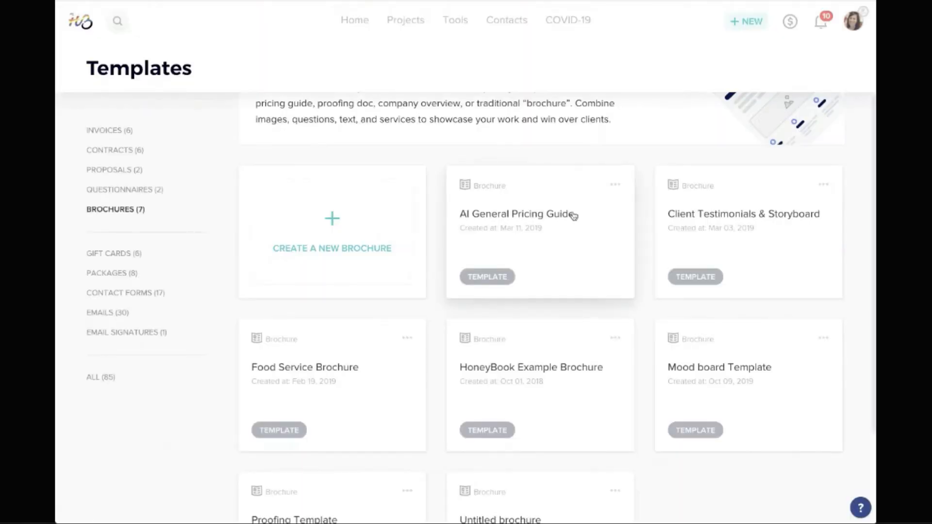
click(861, 508)
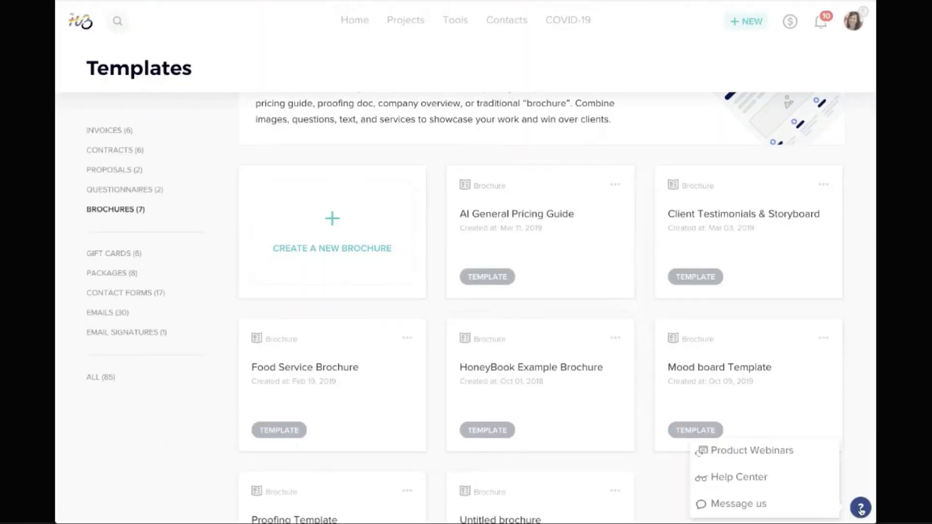